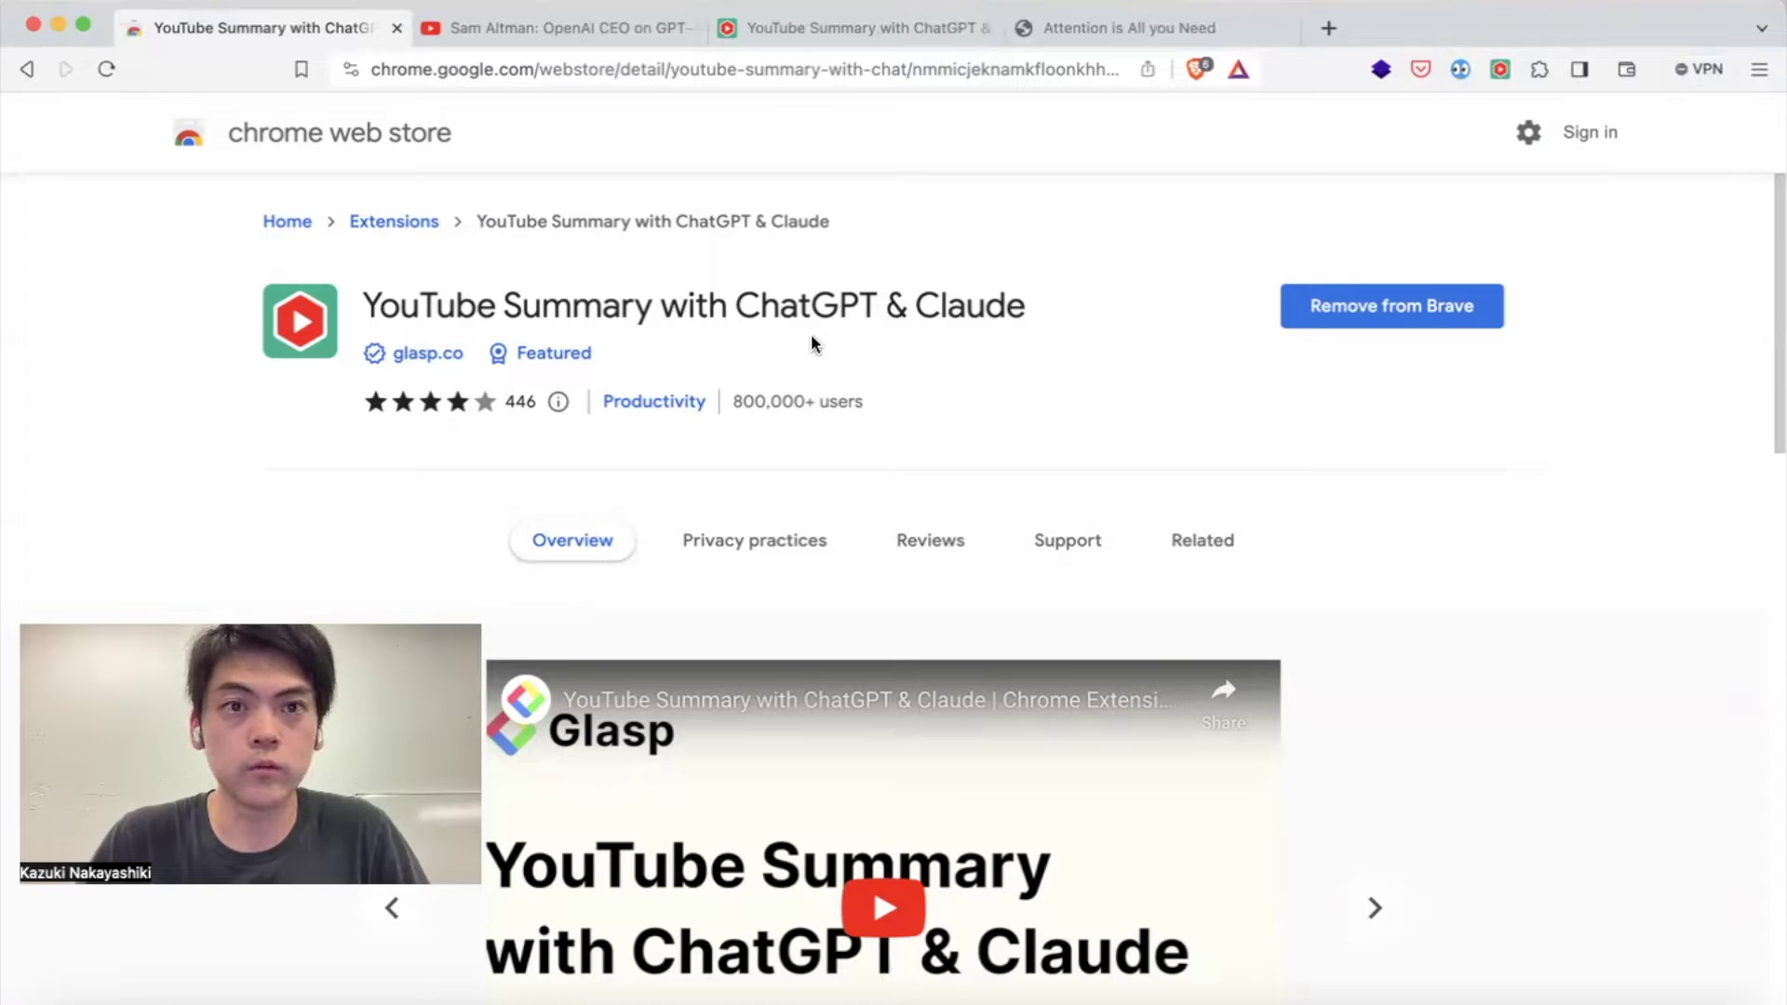
Send the podcast video's transcript from the Transcript & Summary panel to ChatGPT
left_click(577, 32)
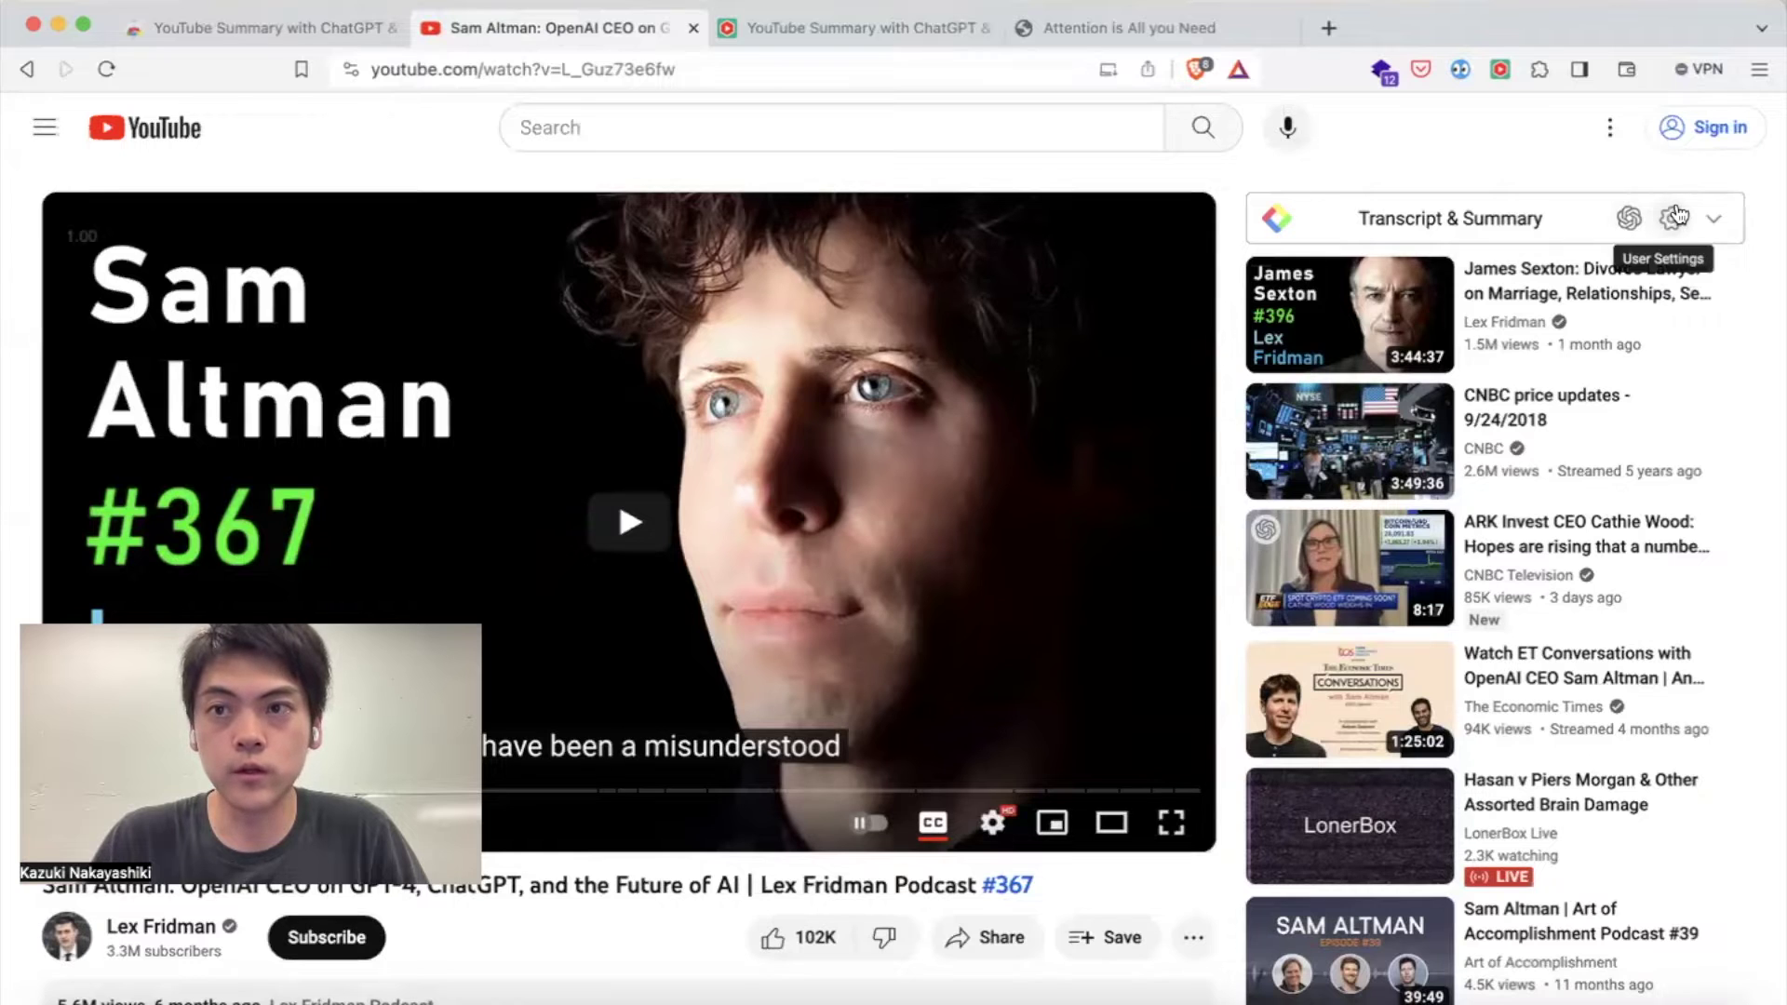
left_click(1494, 218)
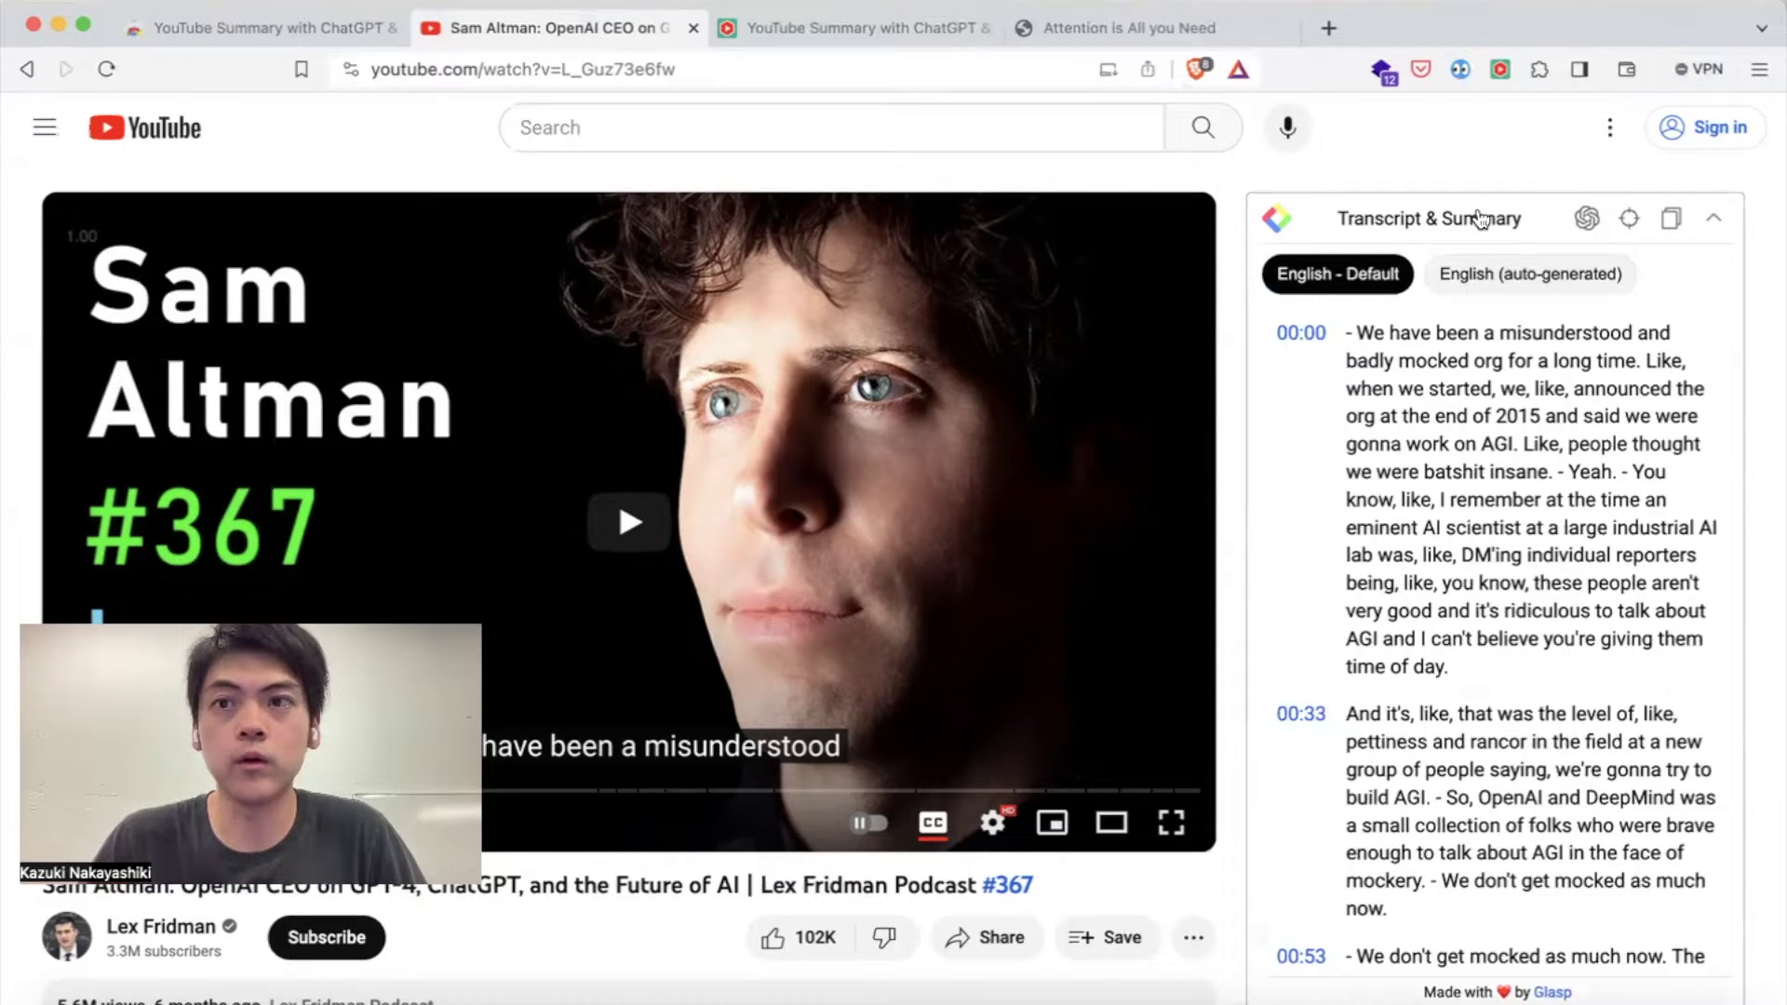
left_click(1586, 219)
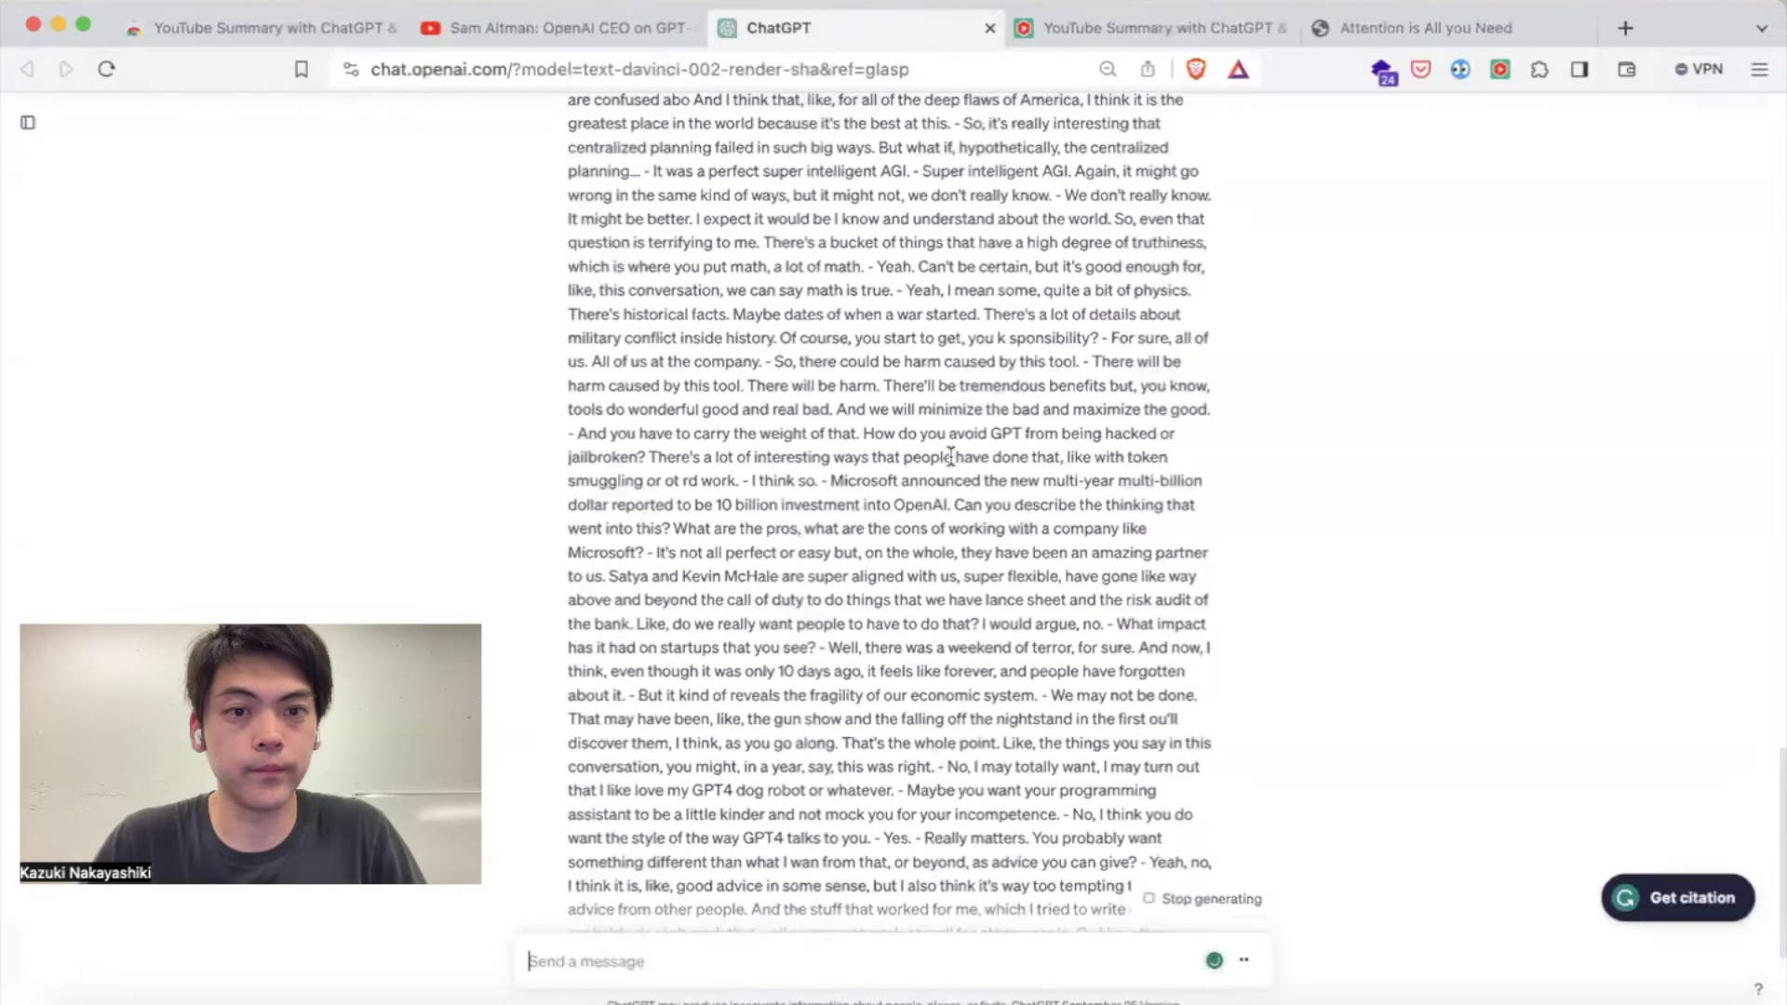
Check the 5-bullet summary prompt, close the ChatGPT tab, and go to the extension's User Settings
scroll(950, 455, "up", 20)
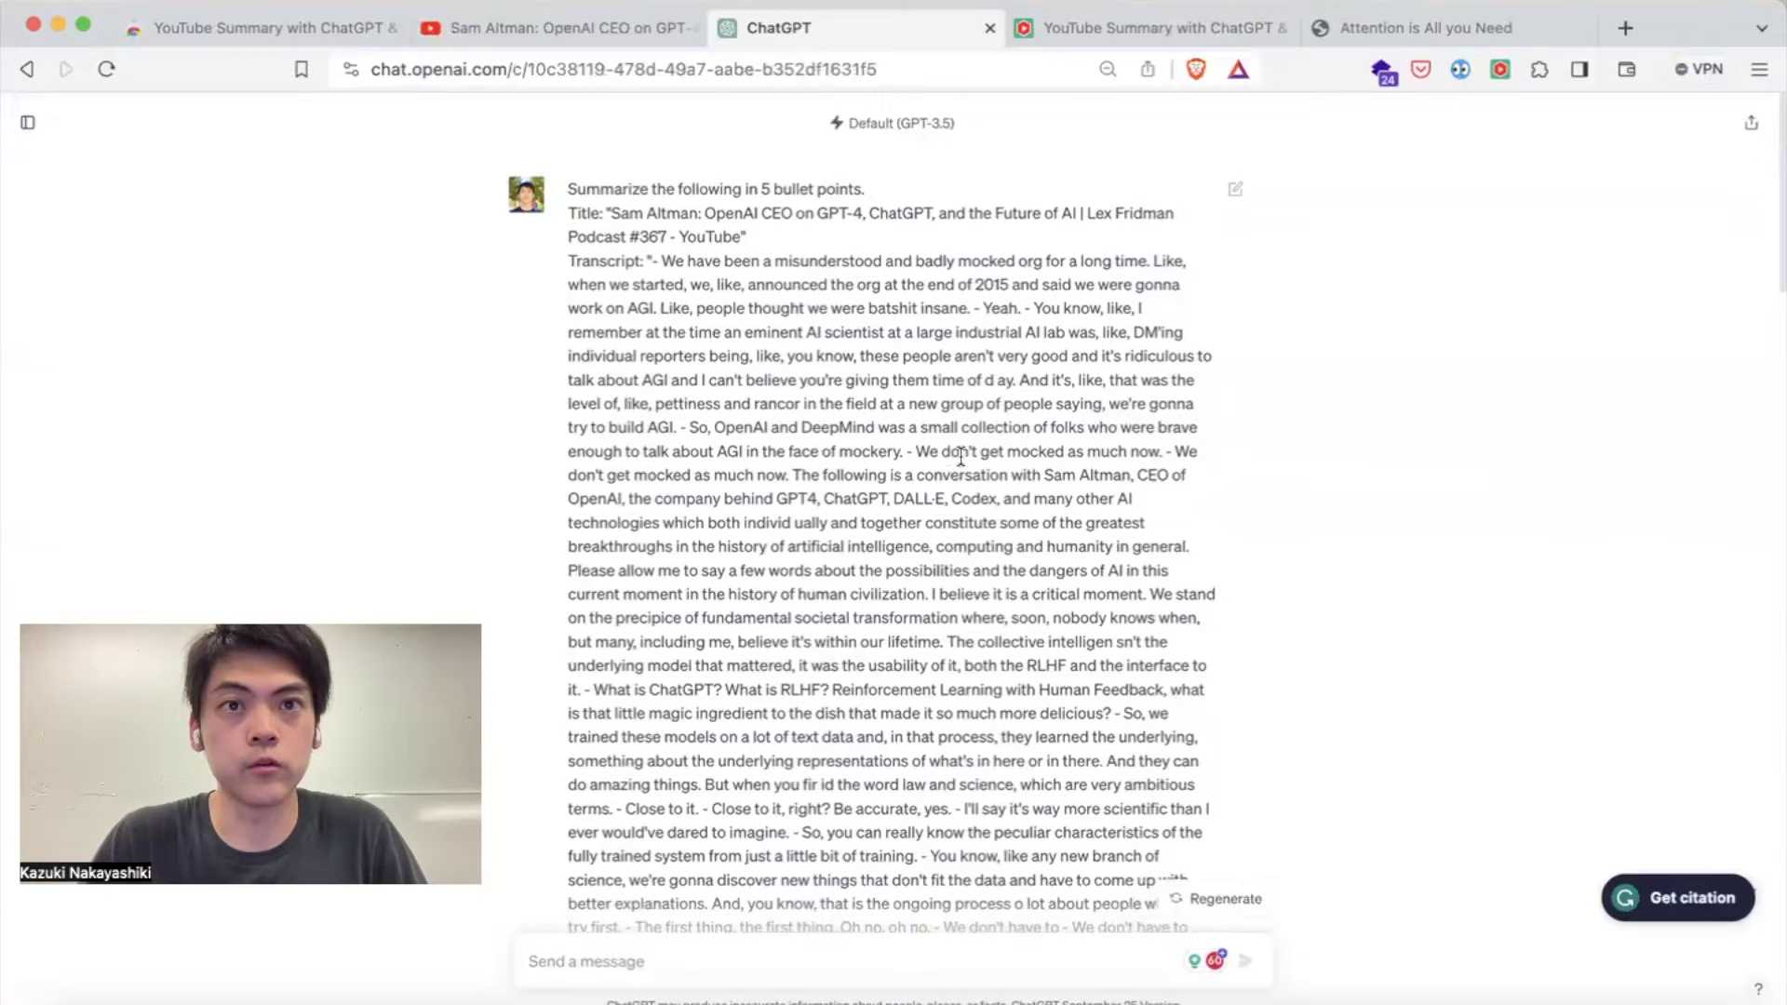
key("super+w")
left_click(847, 43)
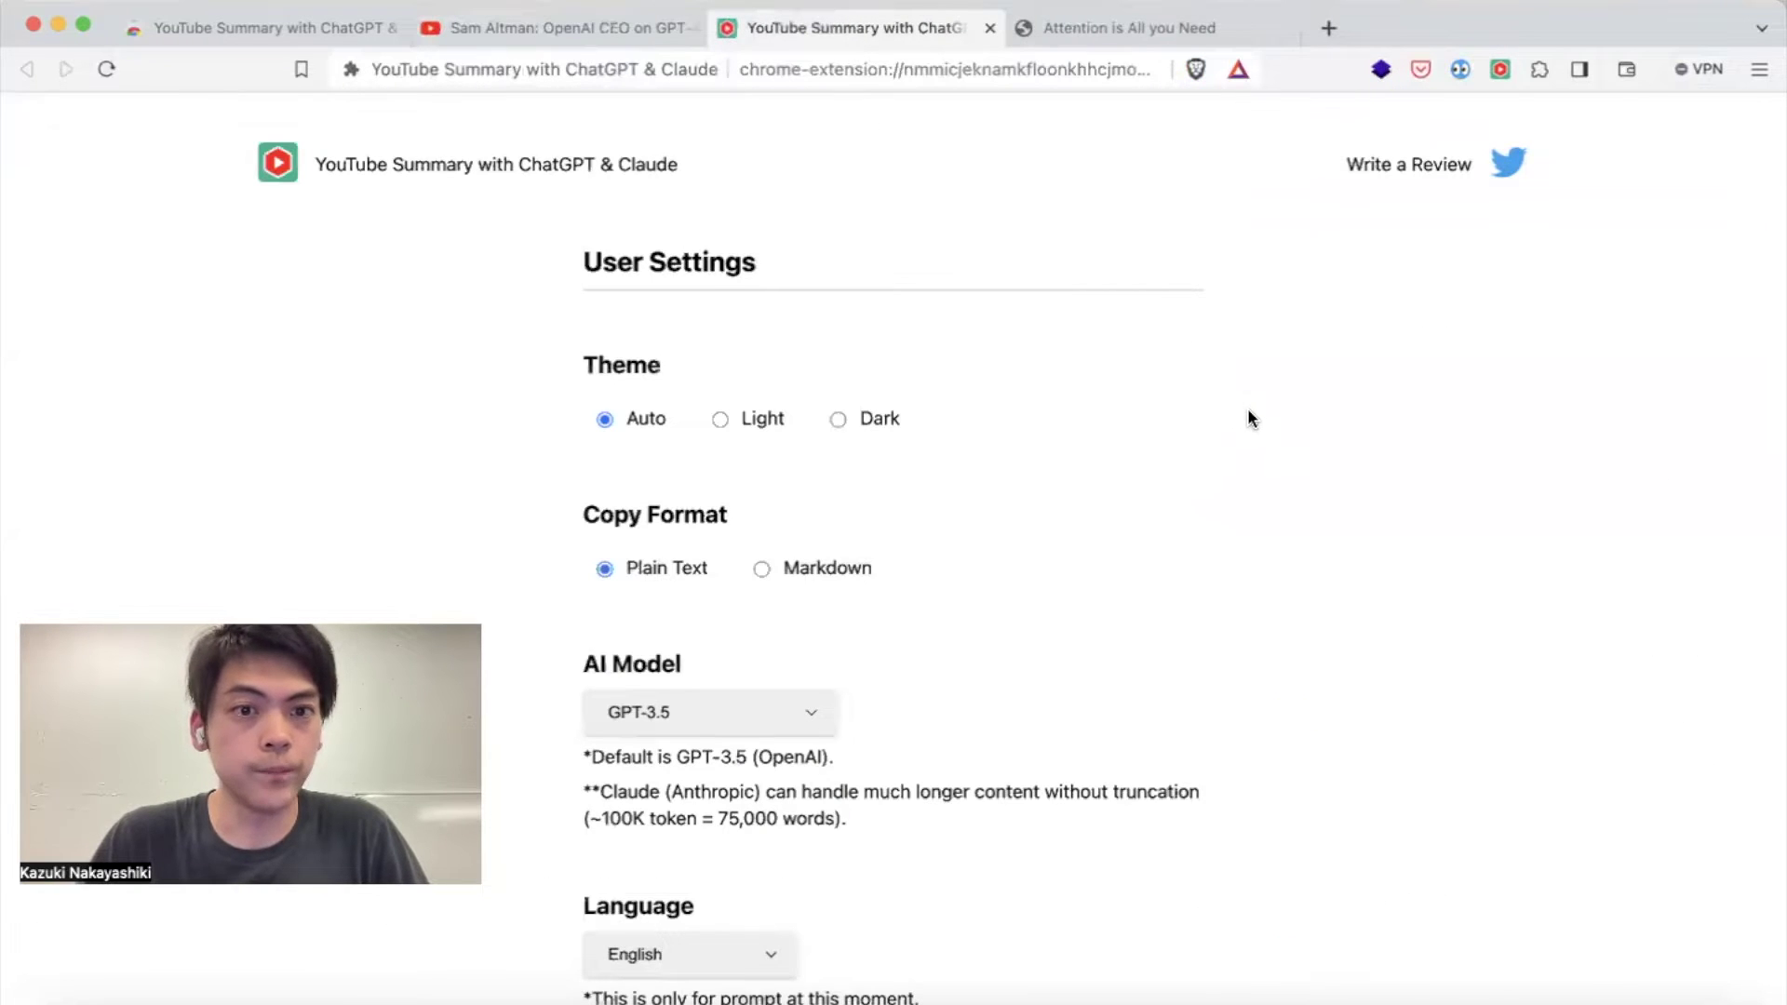
scroll(1247, 410, "down", 4)
left_click(799, 341)
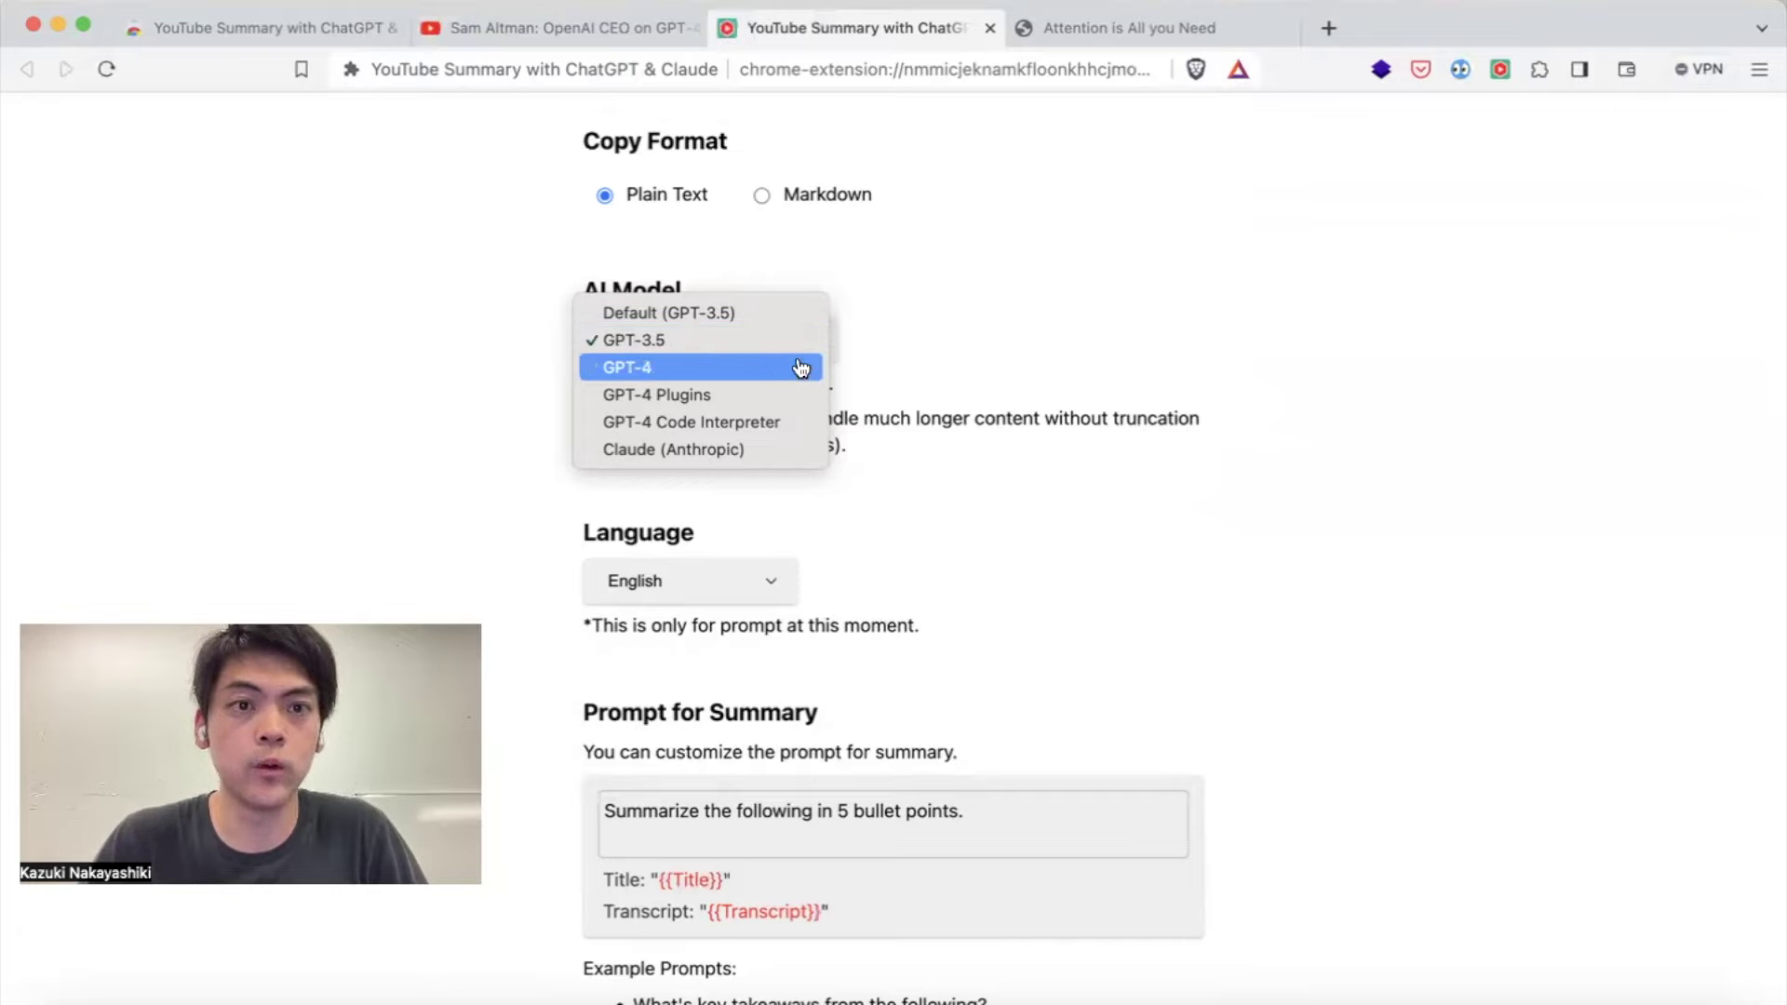
left_click(1117, 516)
scroll(931, 507, "down", 2)
left_click(731, 498)
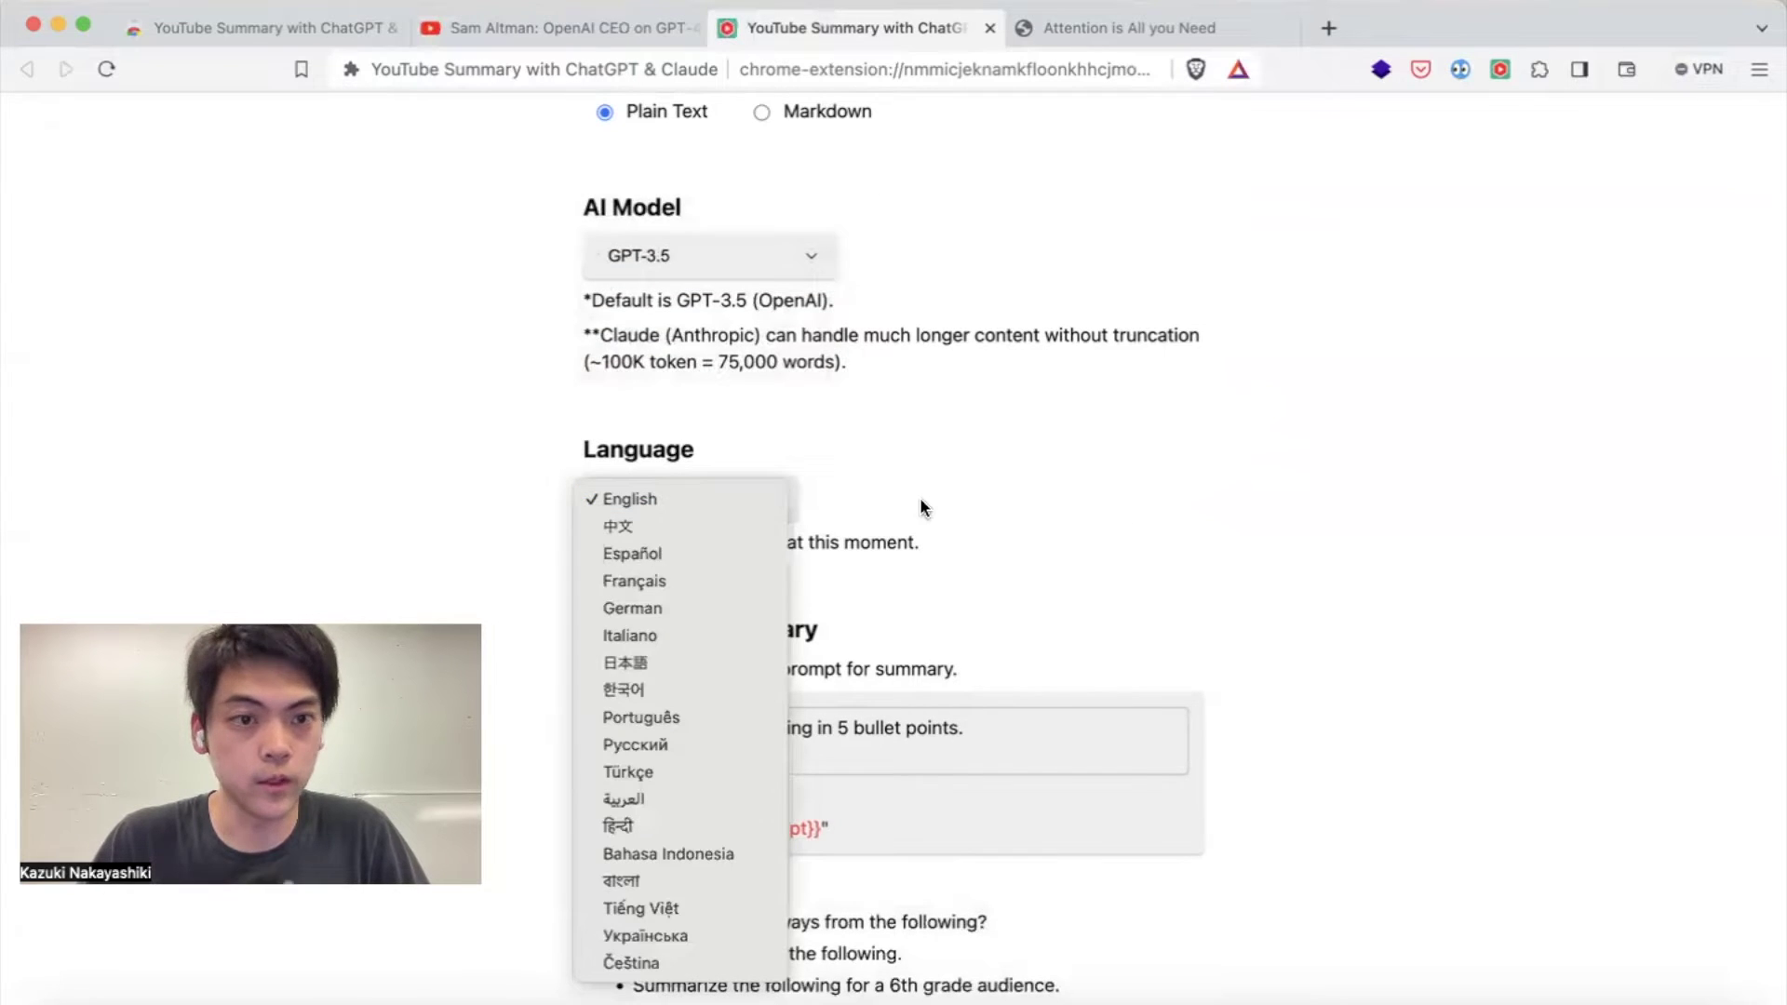
left_click(1033, 506)
scroll(1117, 507, "down", 1)
scroll(1196, 507, "down", 6)
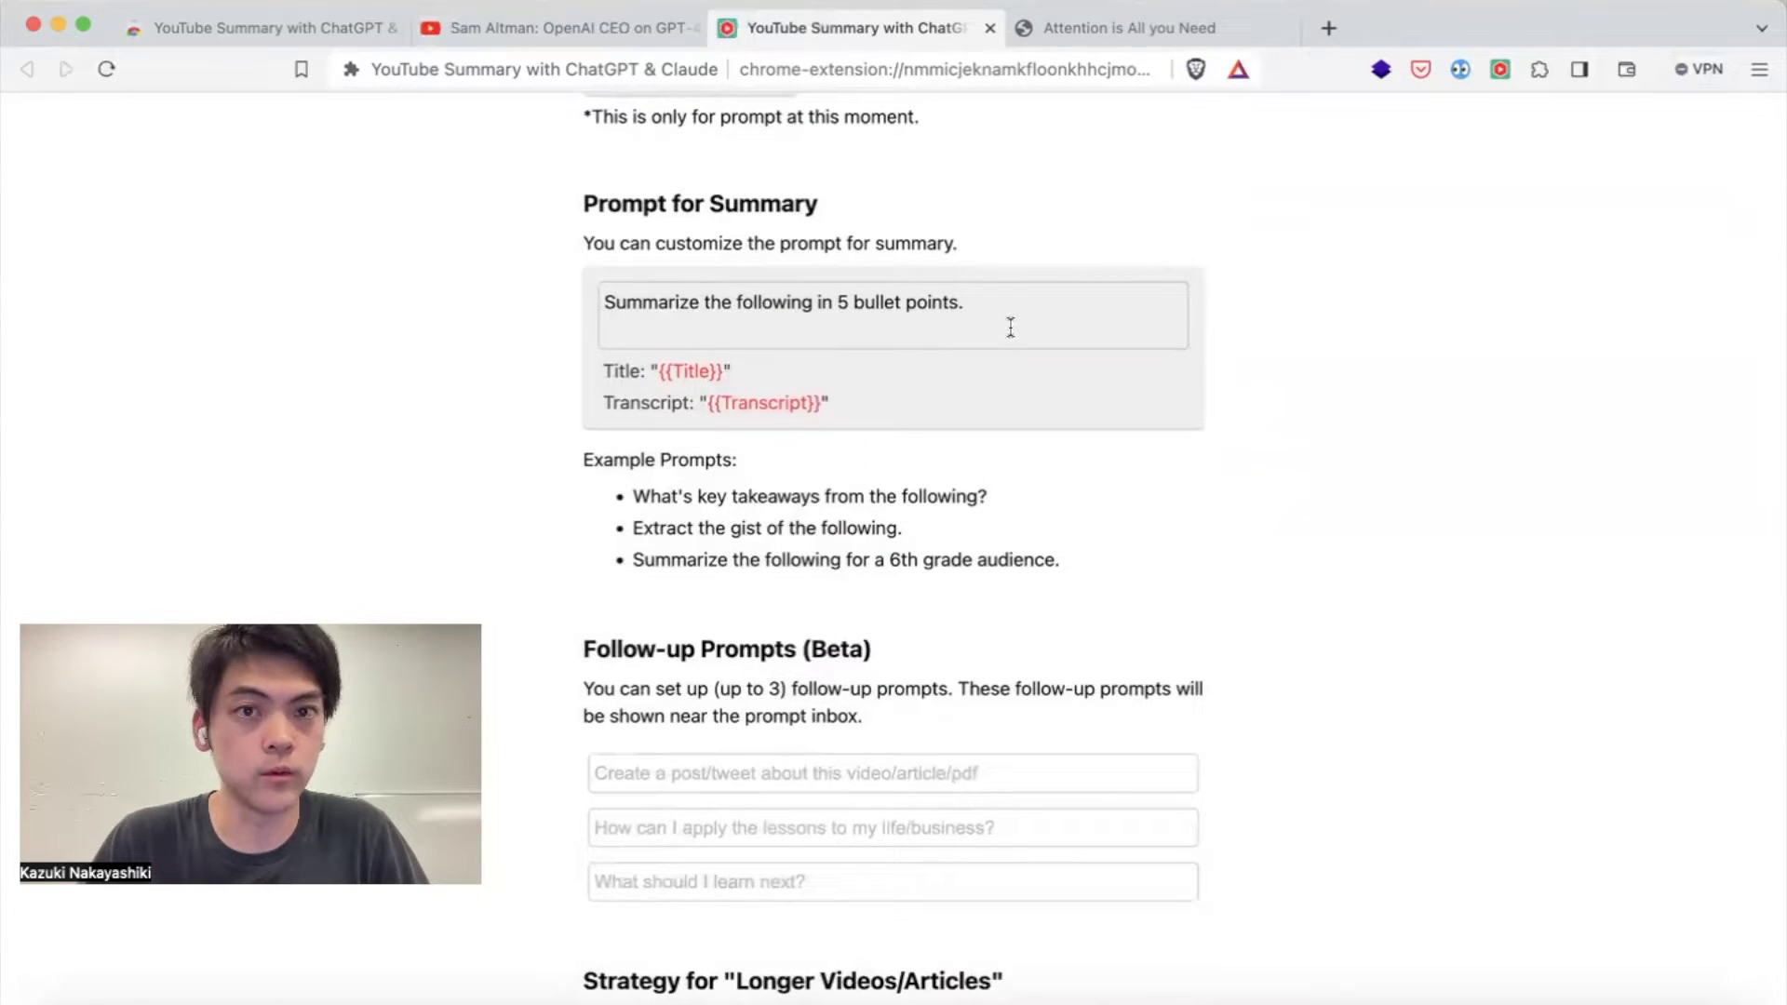
left_click(1010, 328)
key("Return")
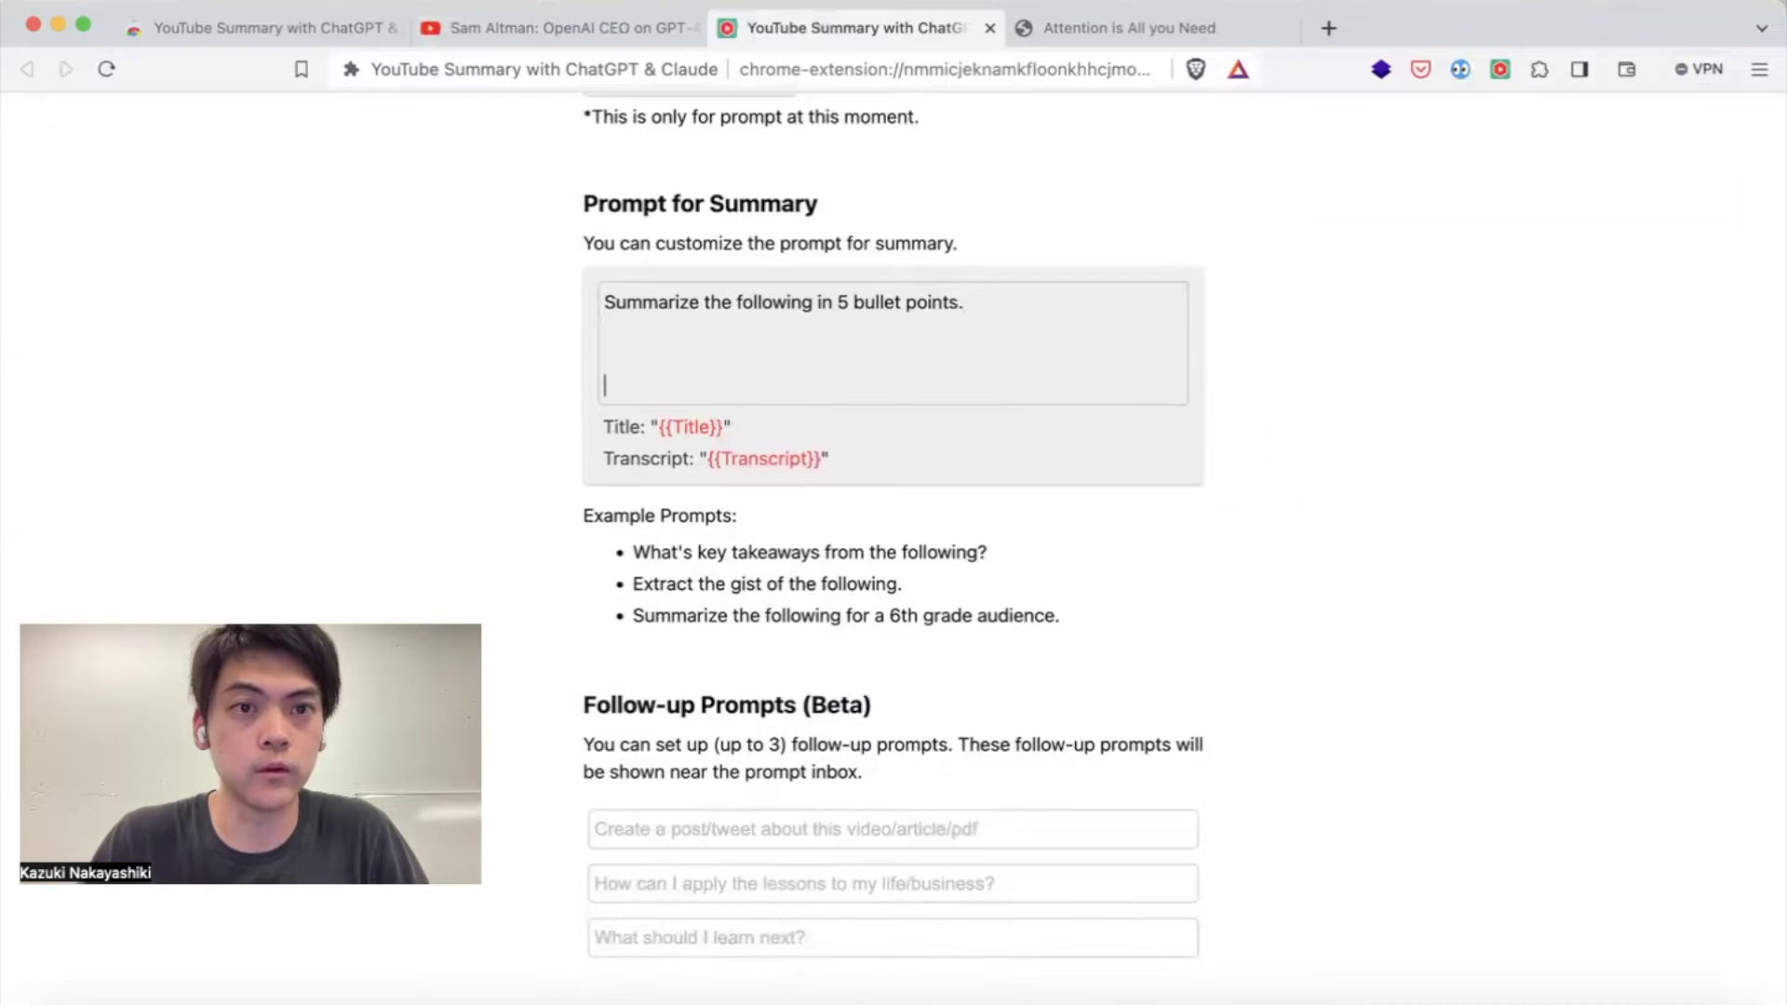
key("BackSpace")
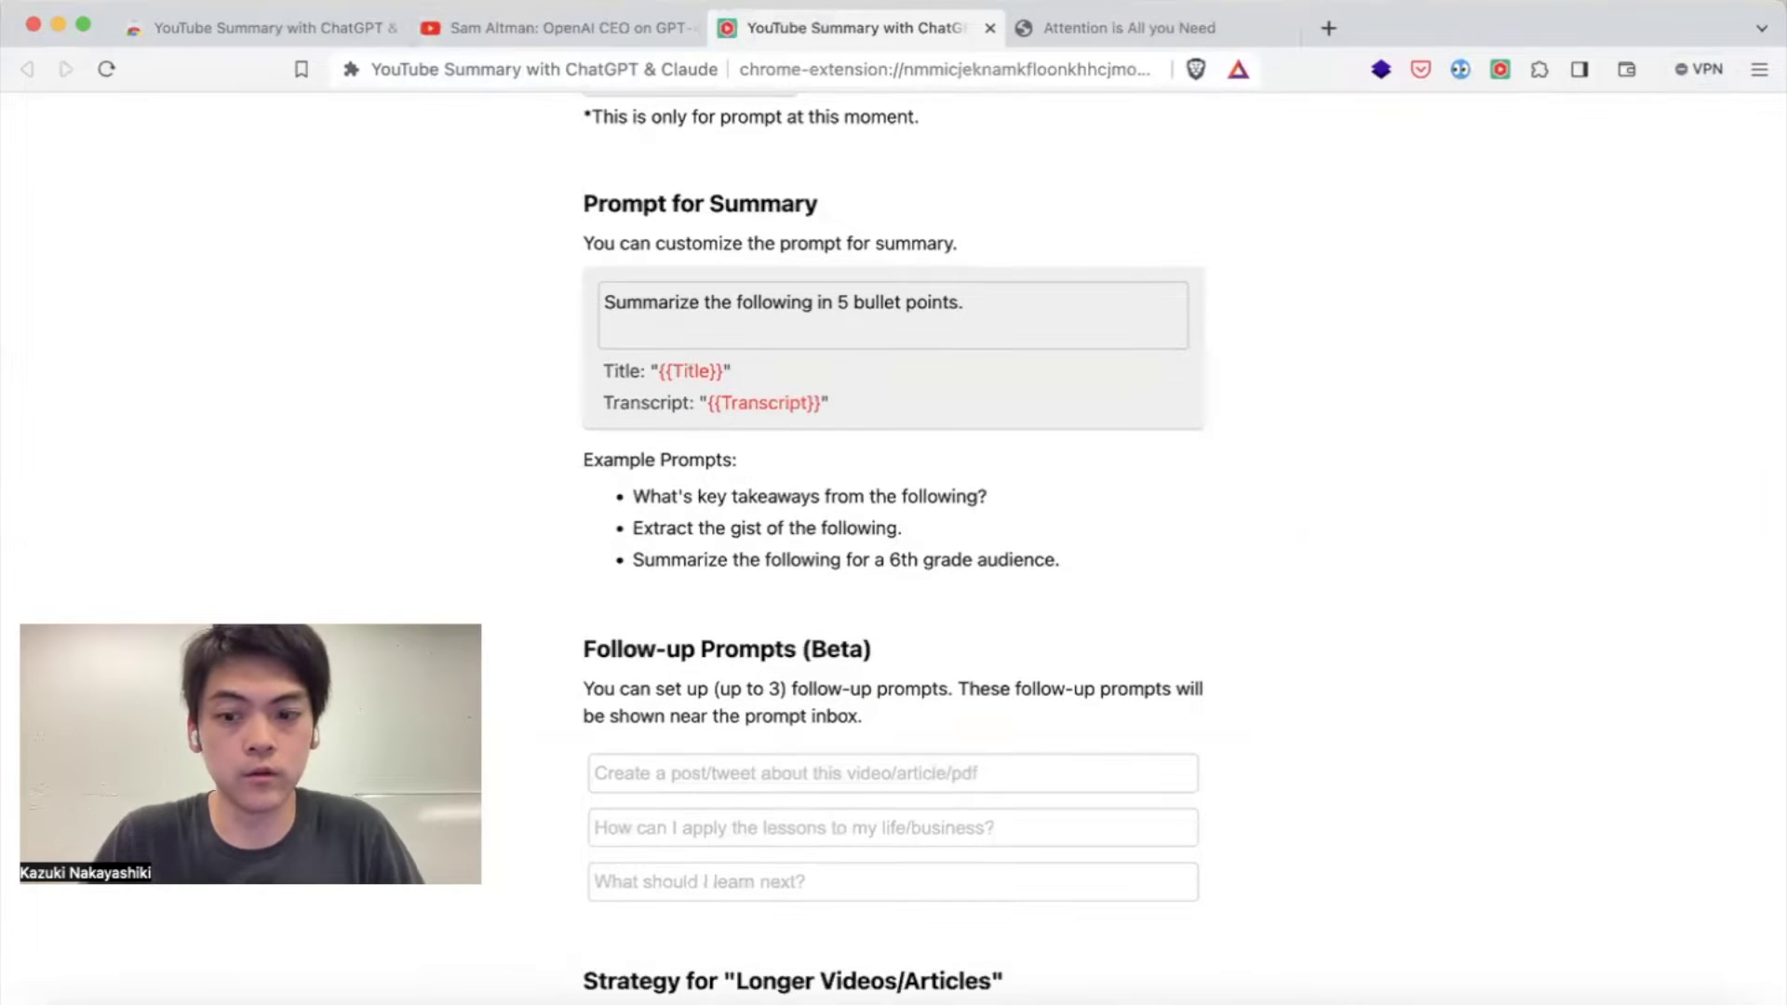
type("- preceise")
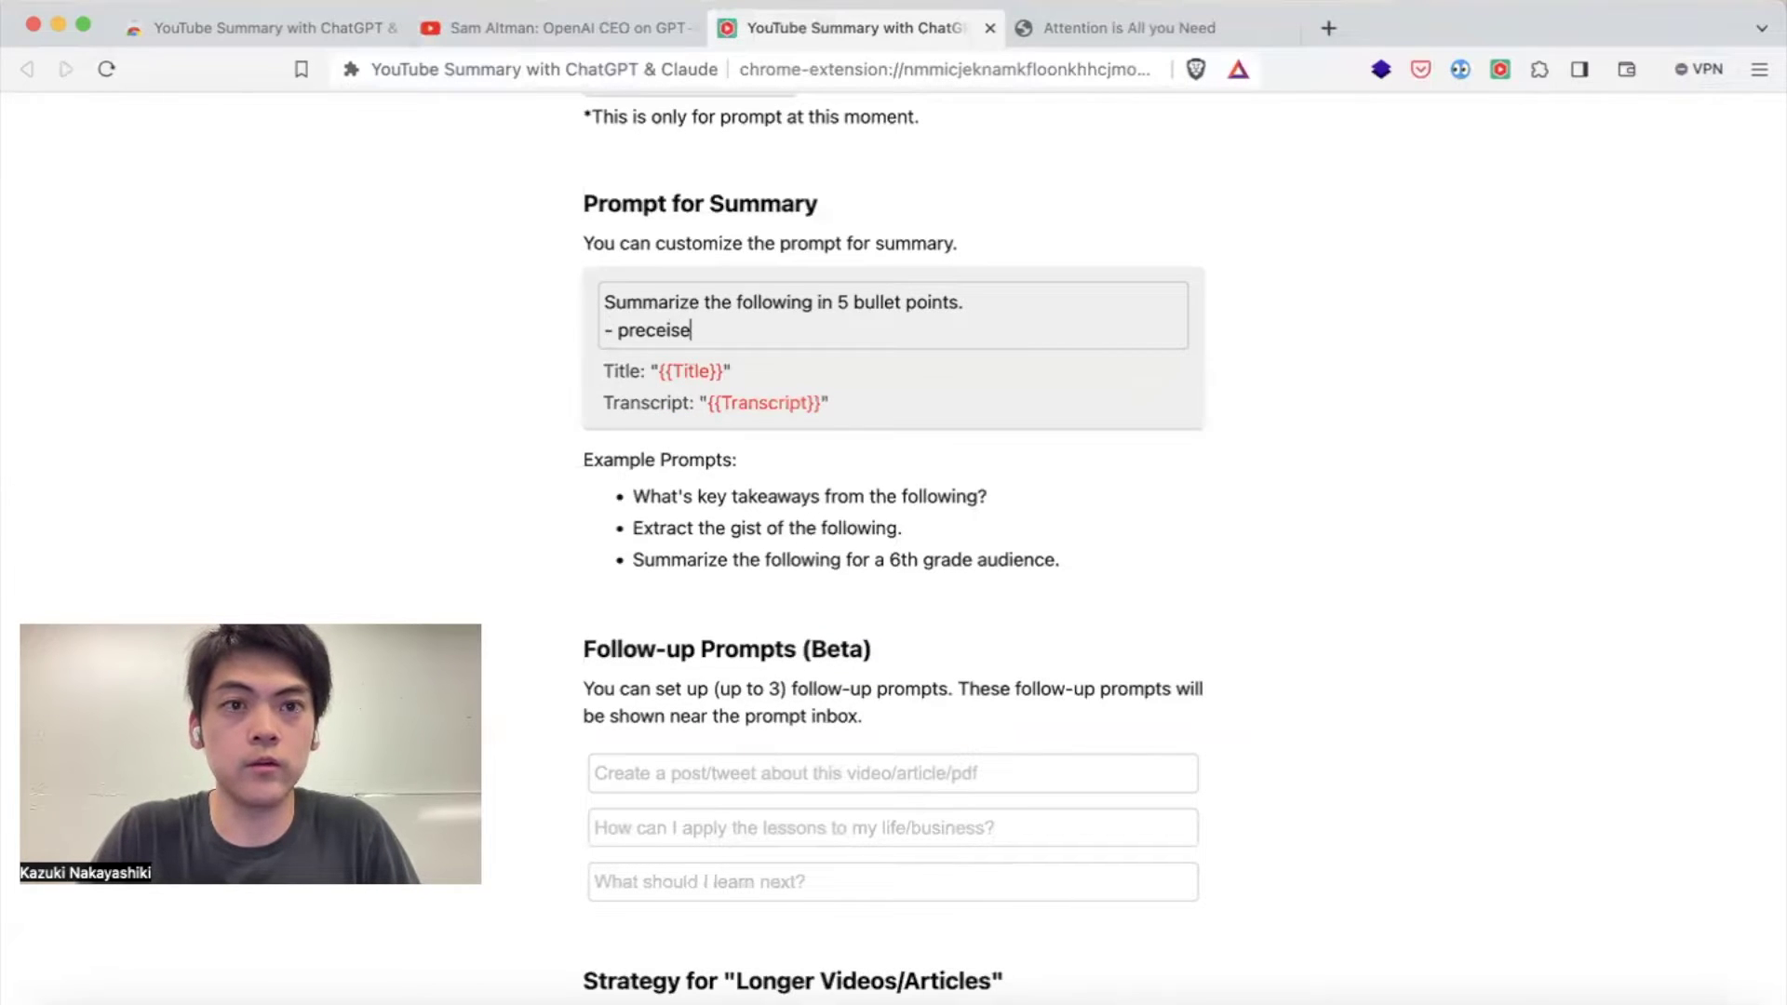
key("Return")
type("- ,,,")
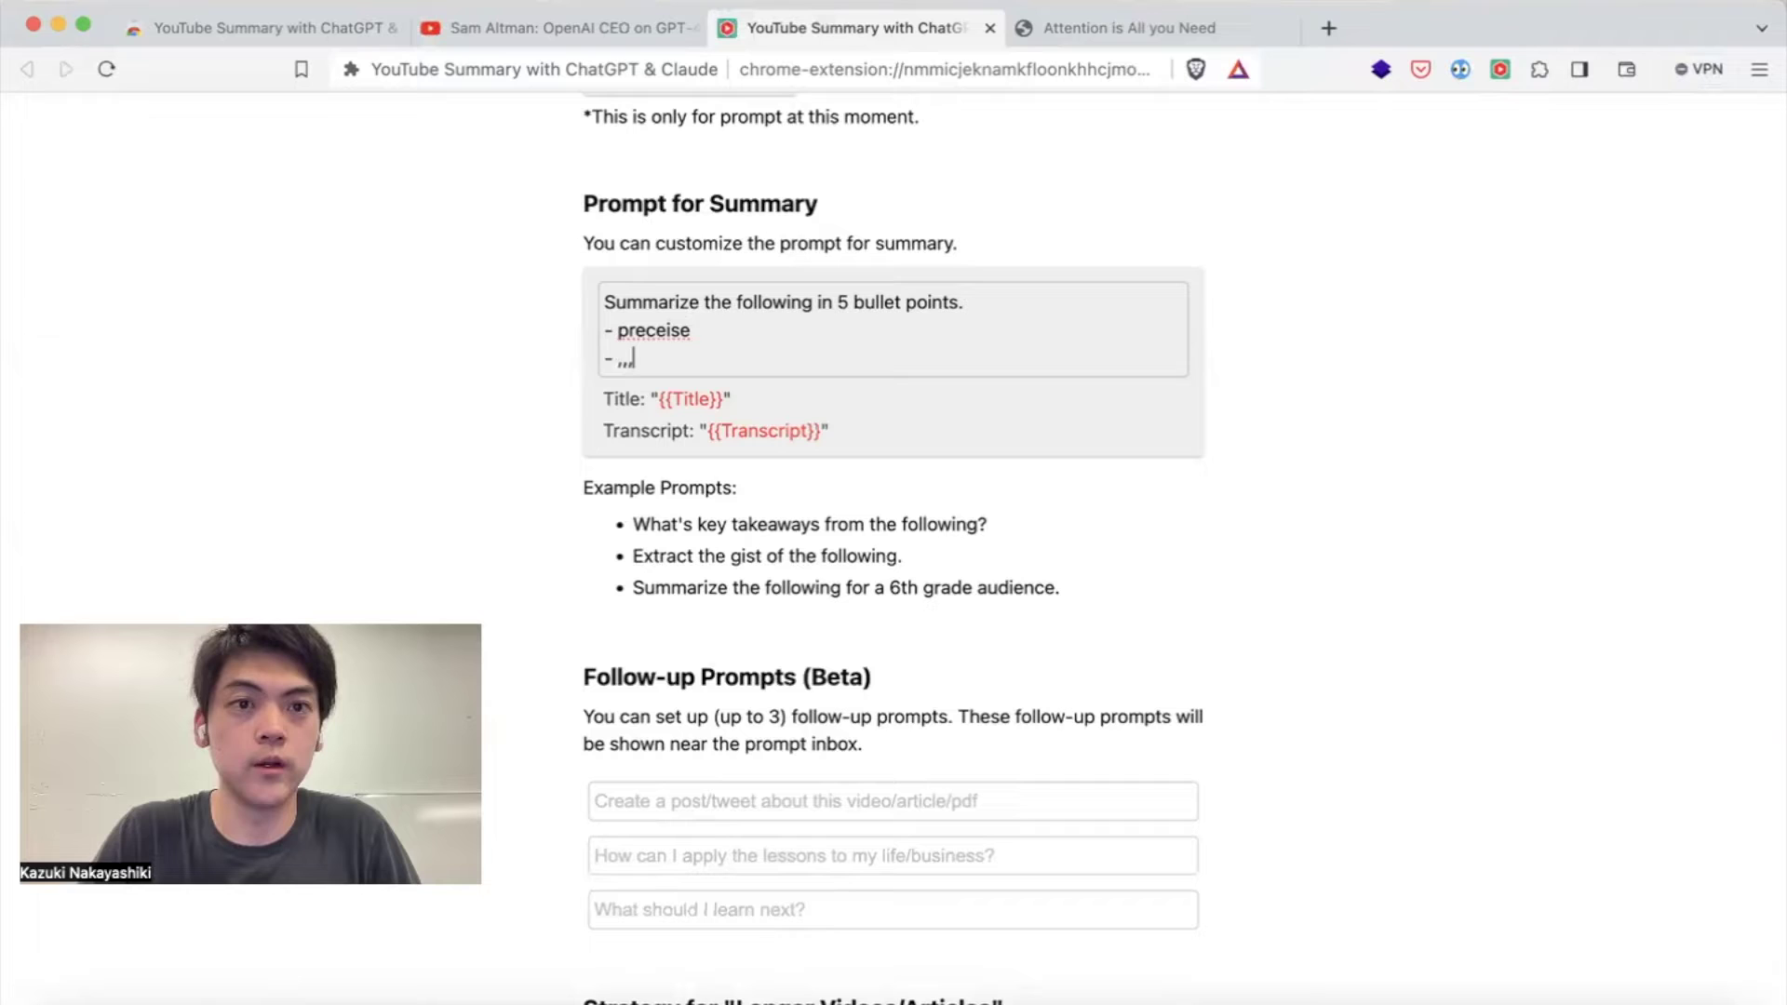
key("BackSpace")
key("BackSpace")
key("BackSpace")
key("BackSpace")
key("BackSpace")
key("BackSpace")
key("BackSpace")
key("BackSpace")
key("BackSpace")
key("BackSpace")
key("BackSpace")
key("BackSpace")
key("BackSpace")
key("BackSpace")
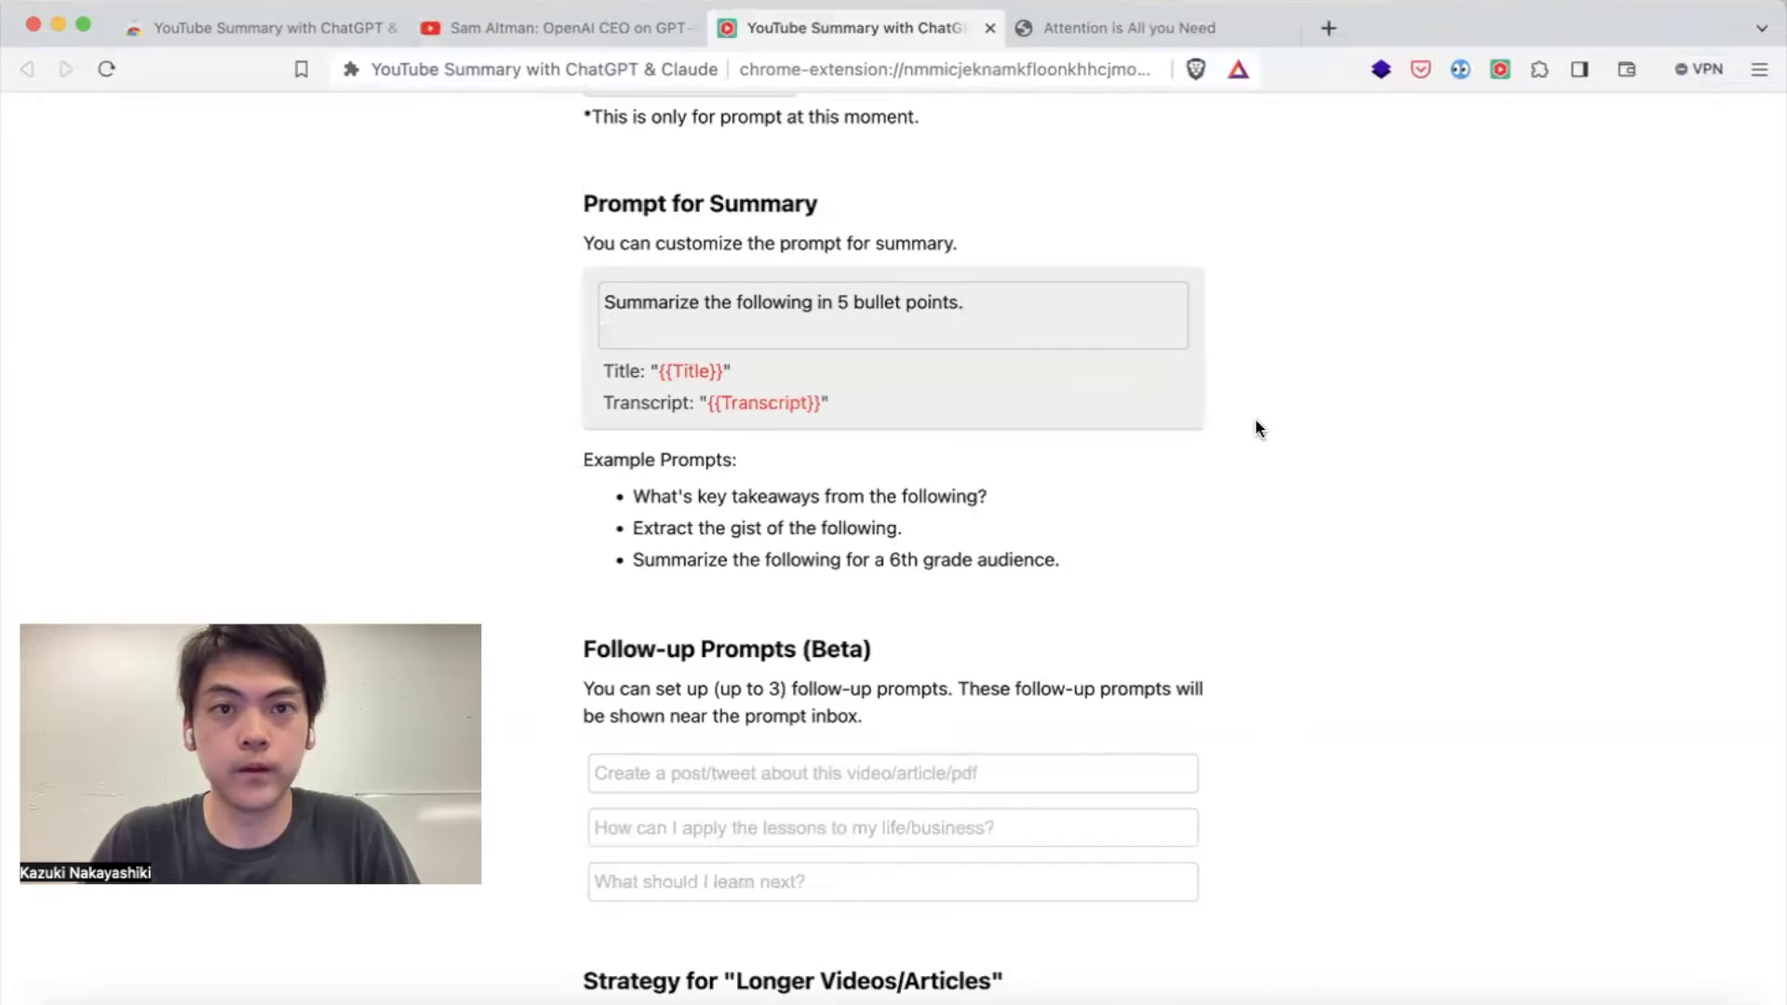
scroll(1259, 428, "down", 5)
scroll(1254, 428, "down", 2)
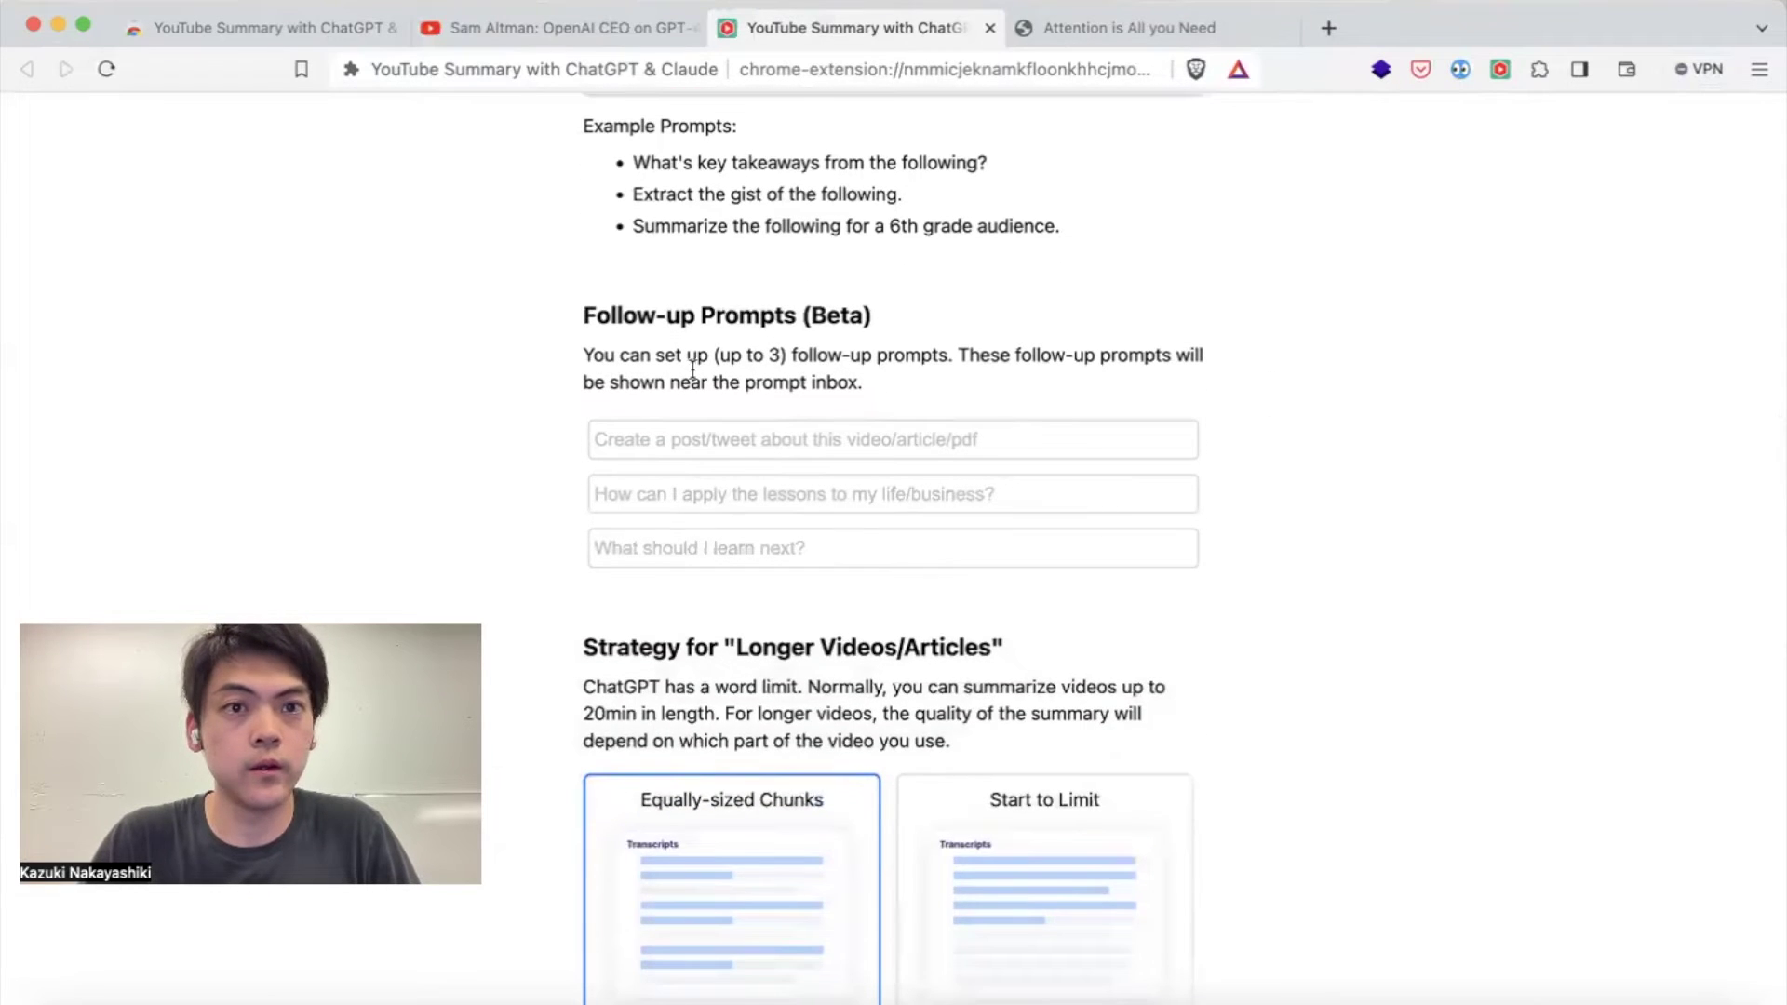
left_click_drag(583, 315, 890, 315)
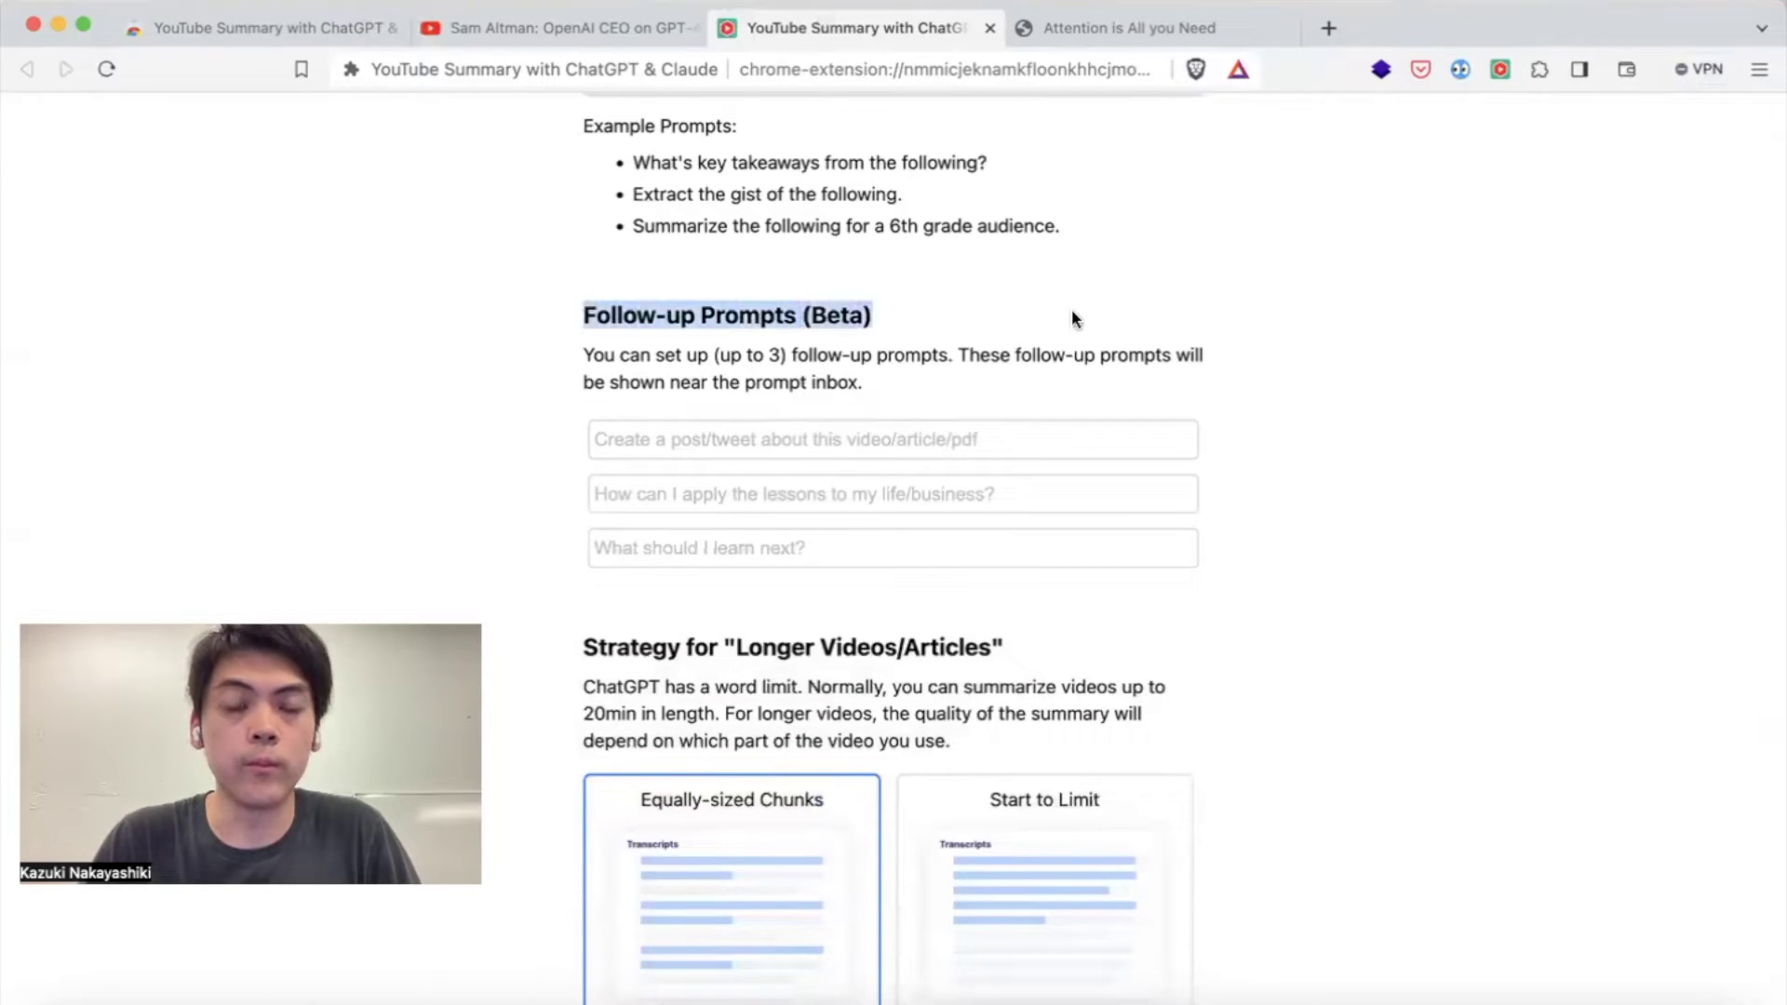
left_click(934, 377)
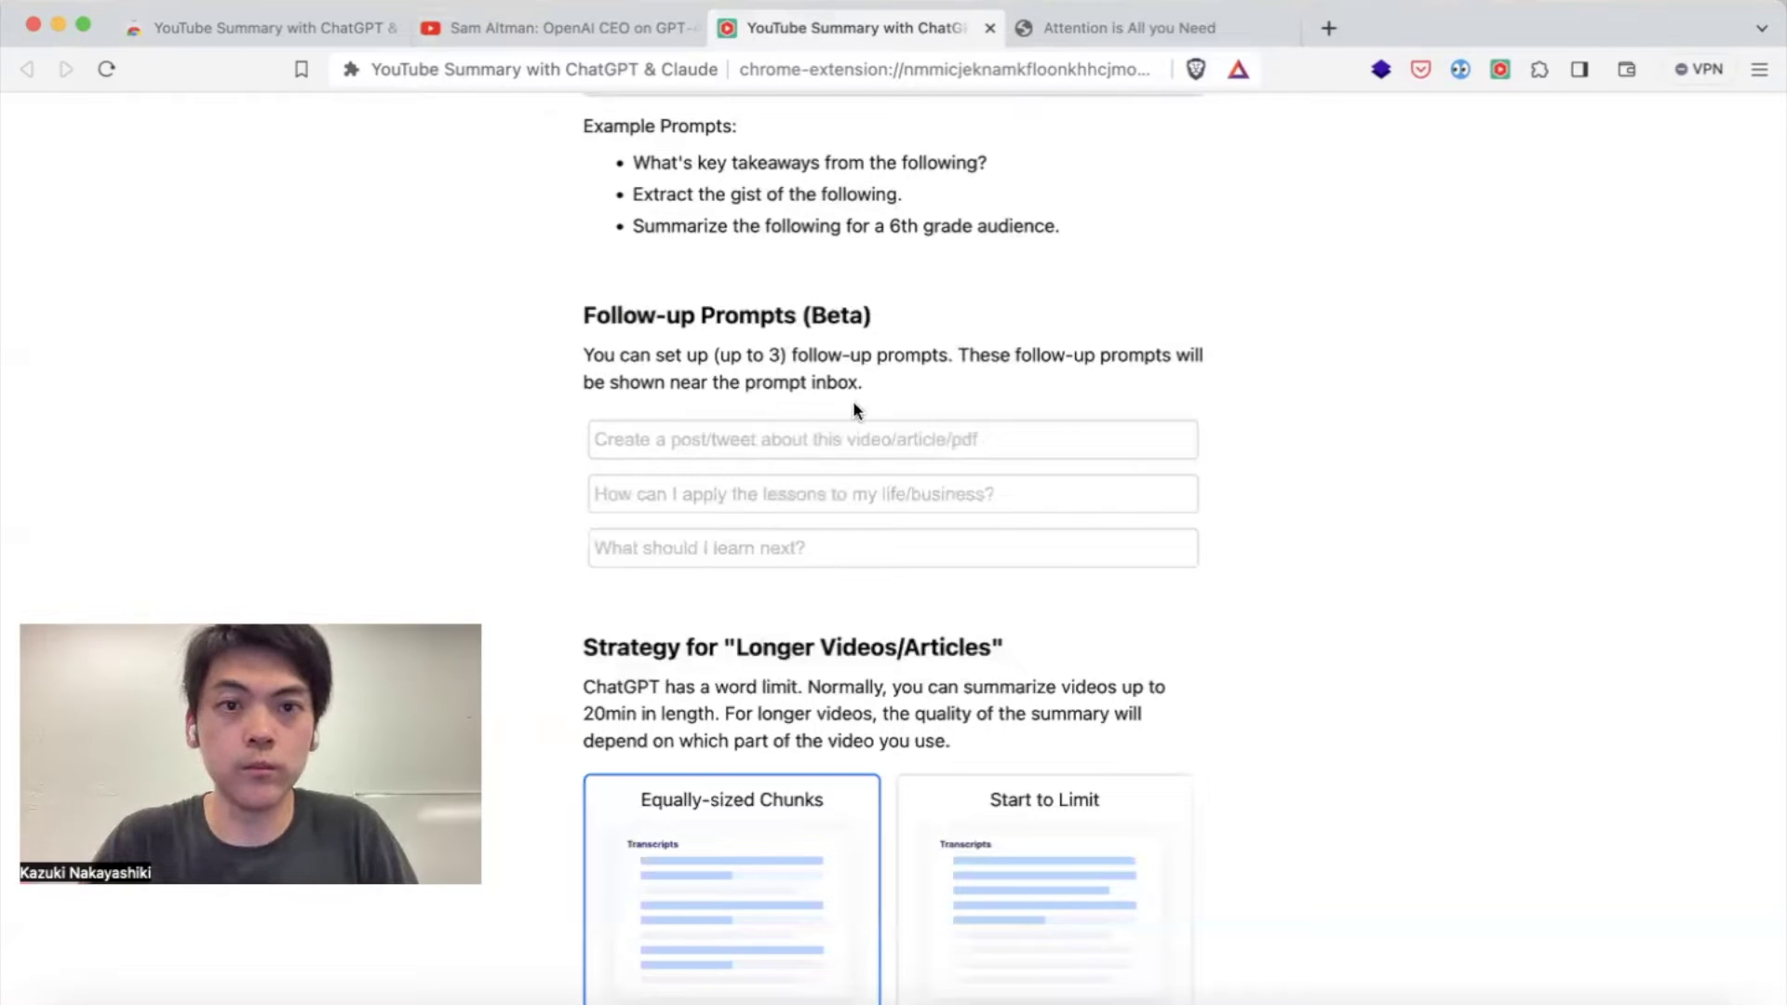
Add follow-ups 'Create a post about this content', 'How can I apply the lessons…', 'What to learn next?'; resend video to ChatGPT
left_click(1019, 445)
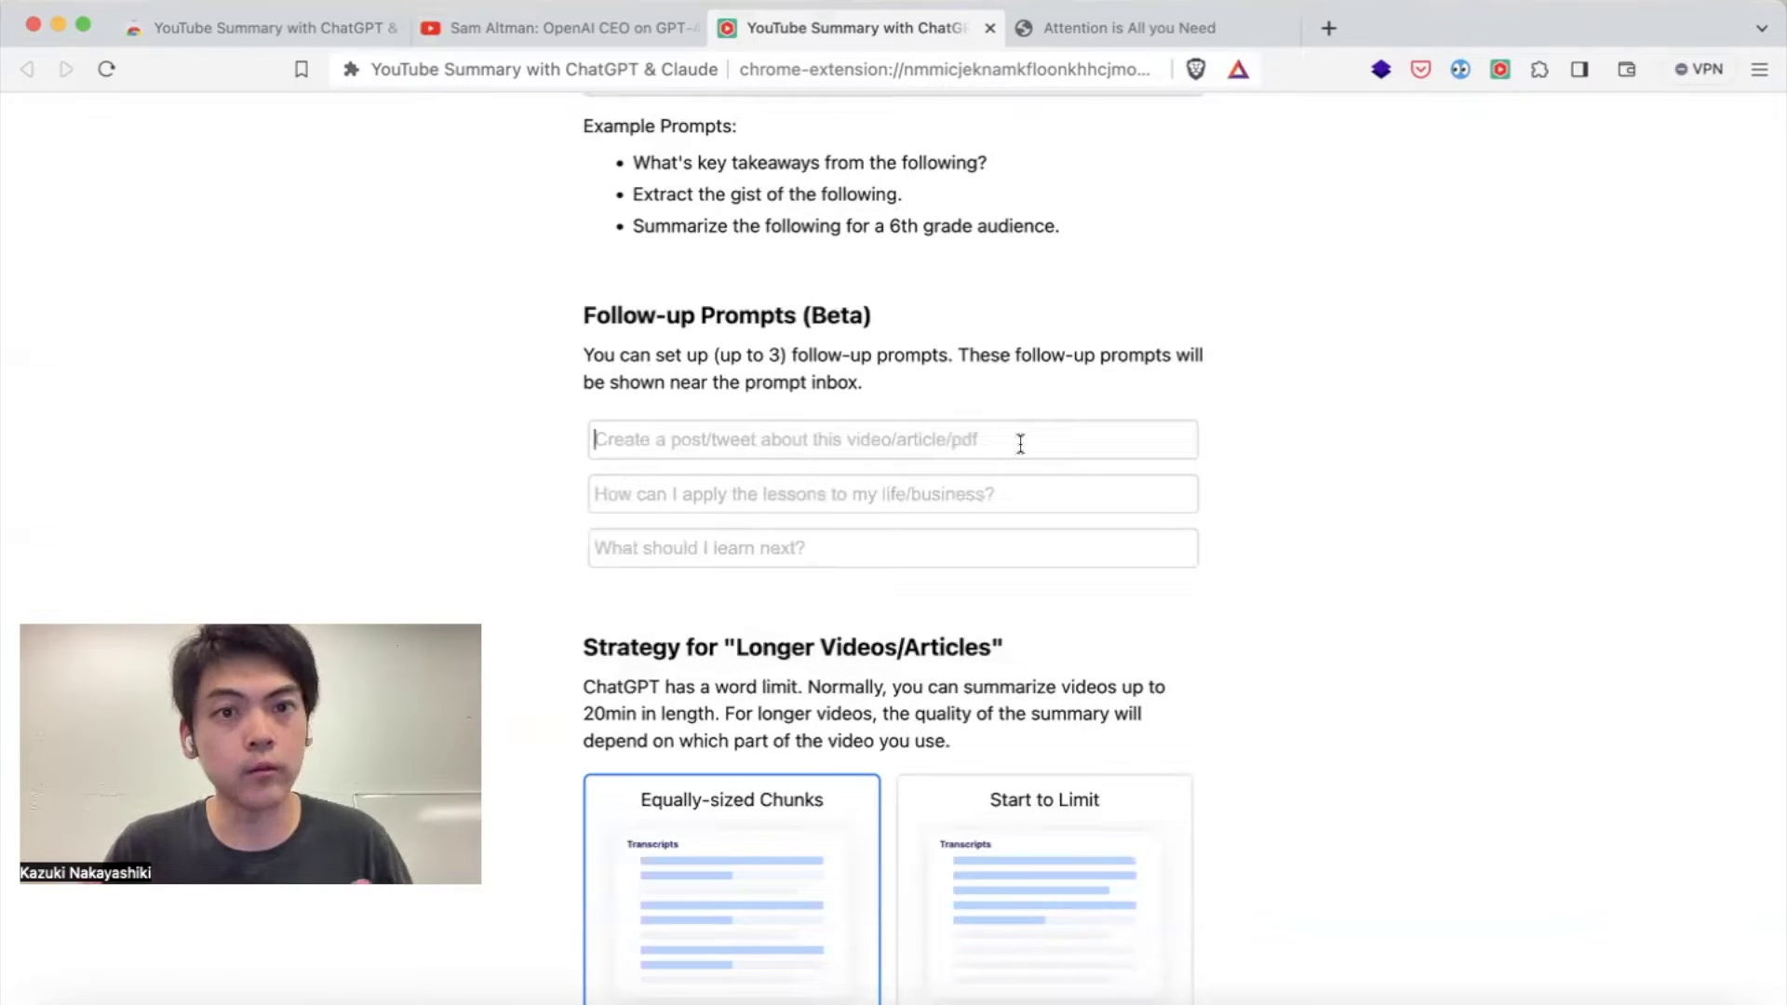
type("C")
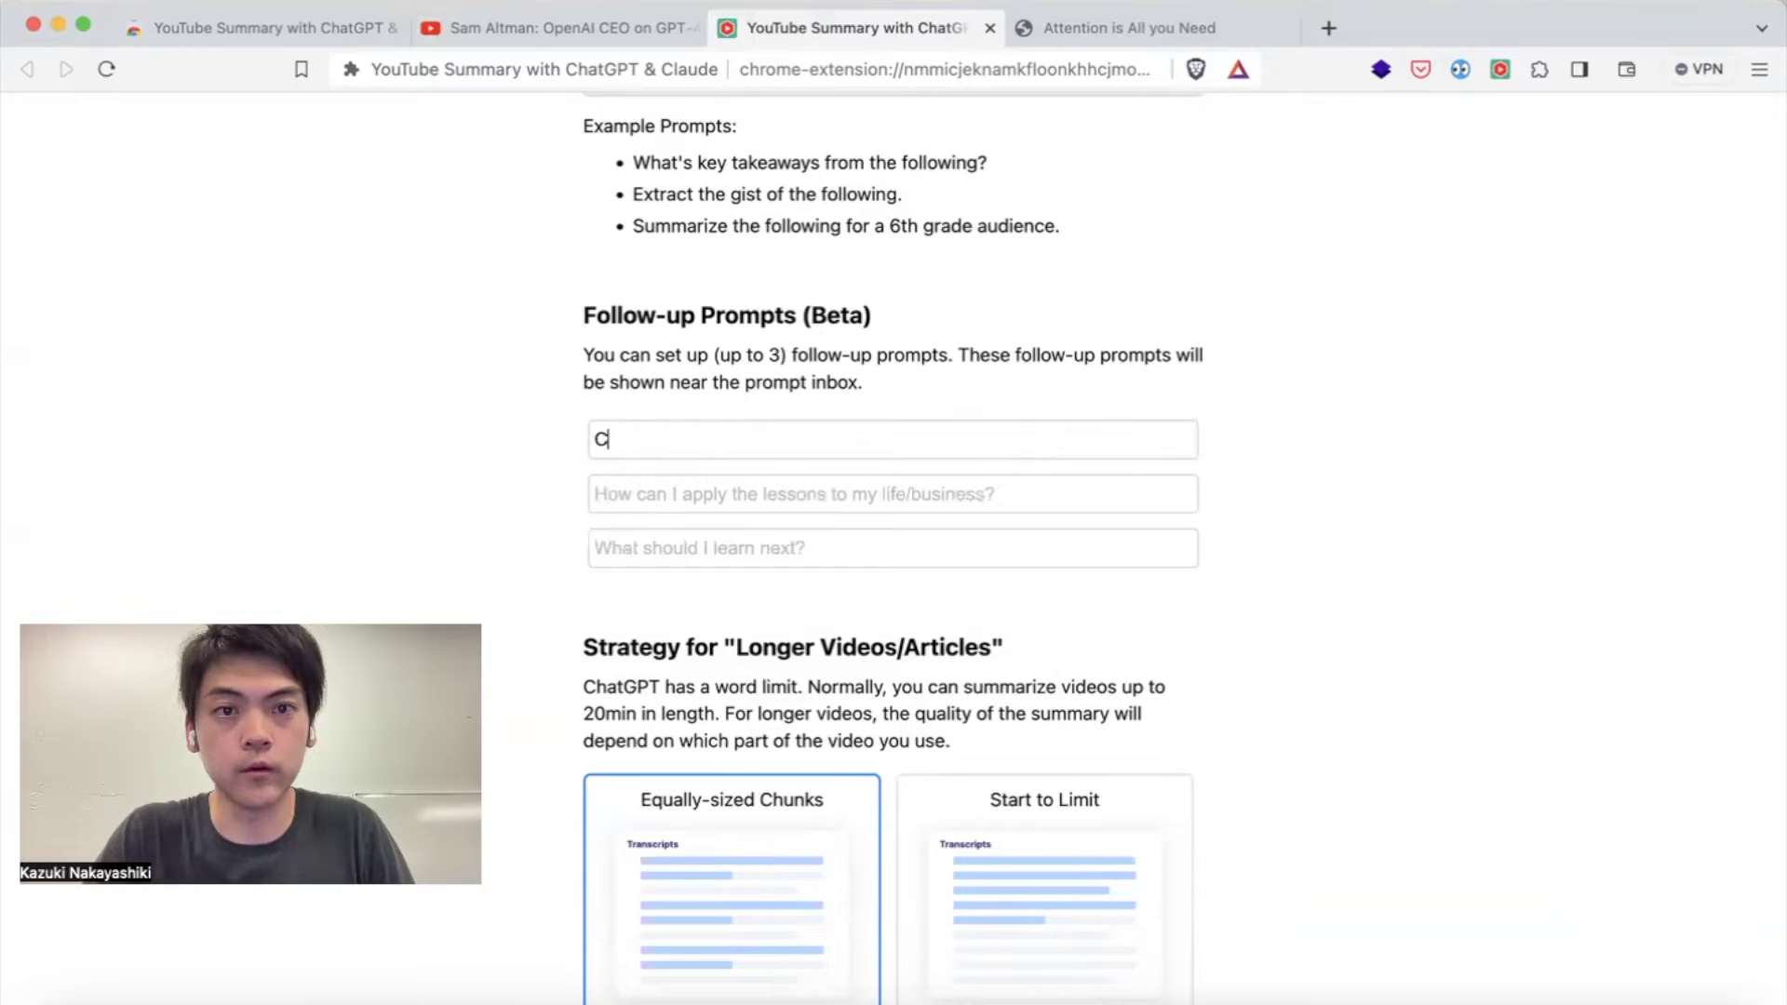
type("reate a post a")
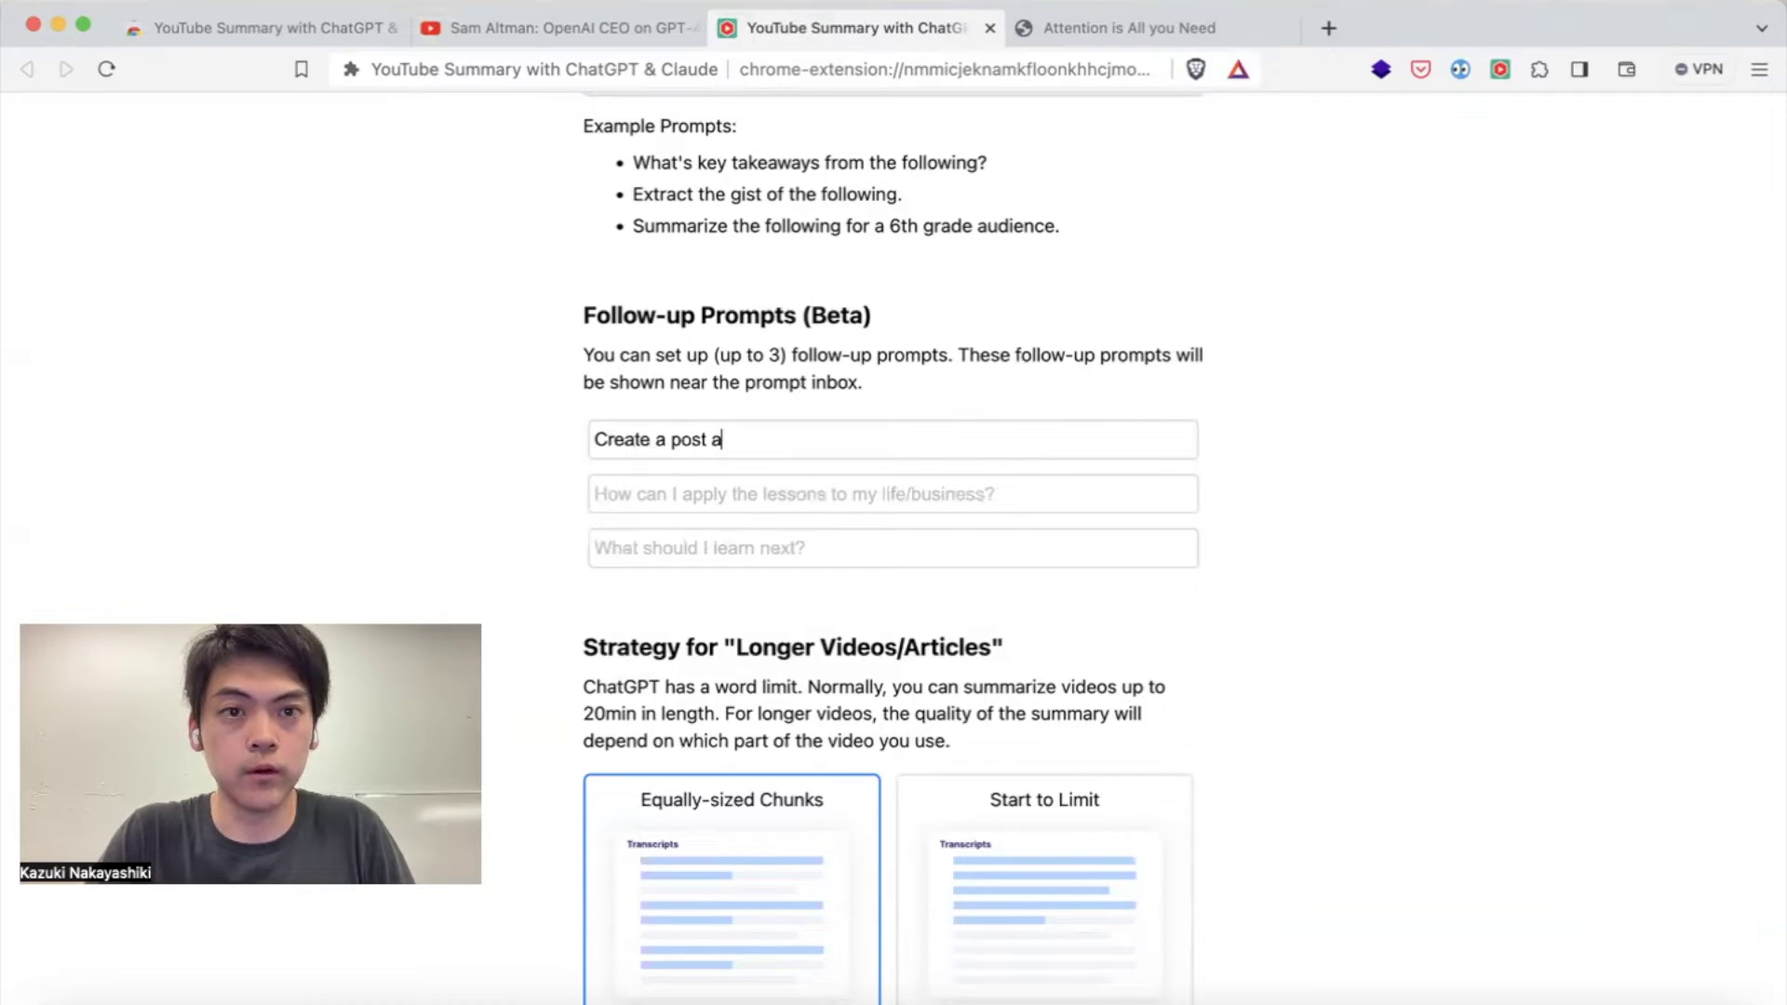
type("bout this content")
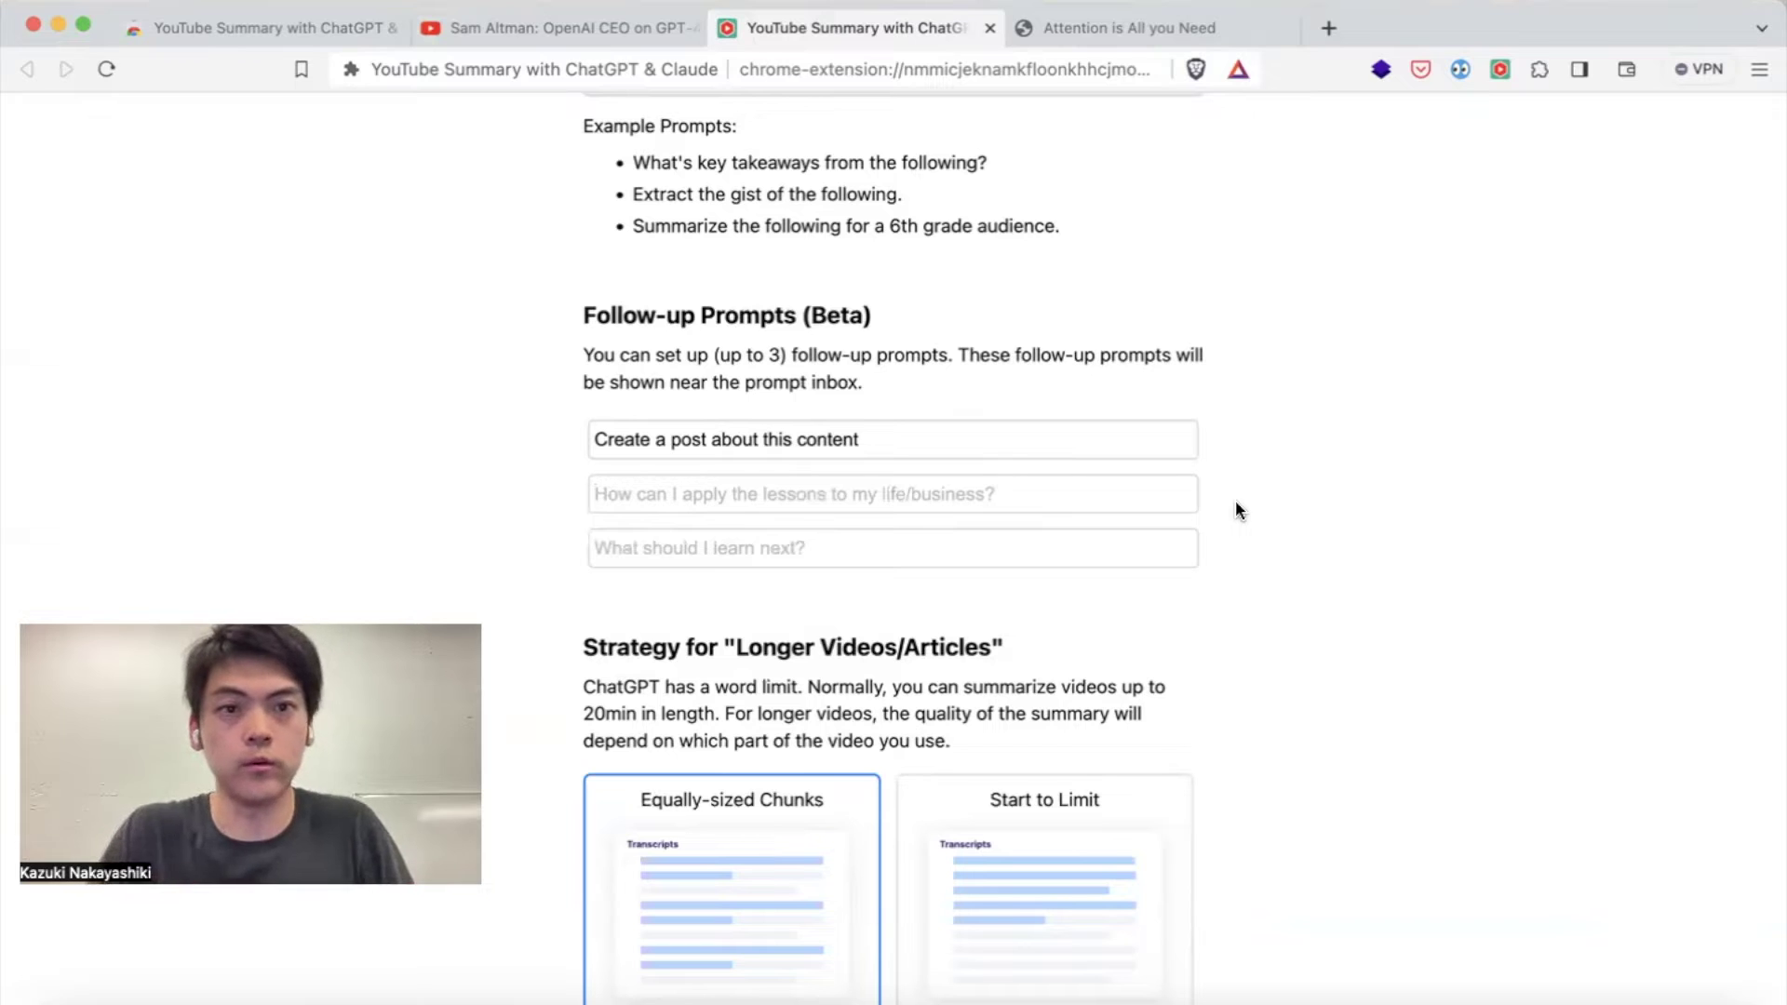
type("How can I ")
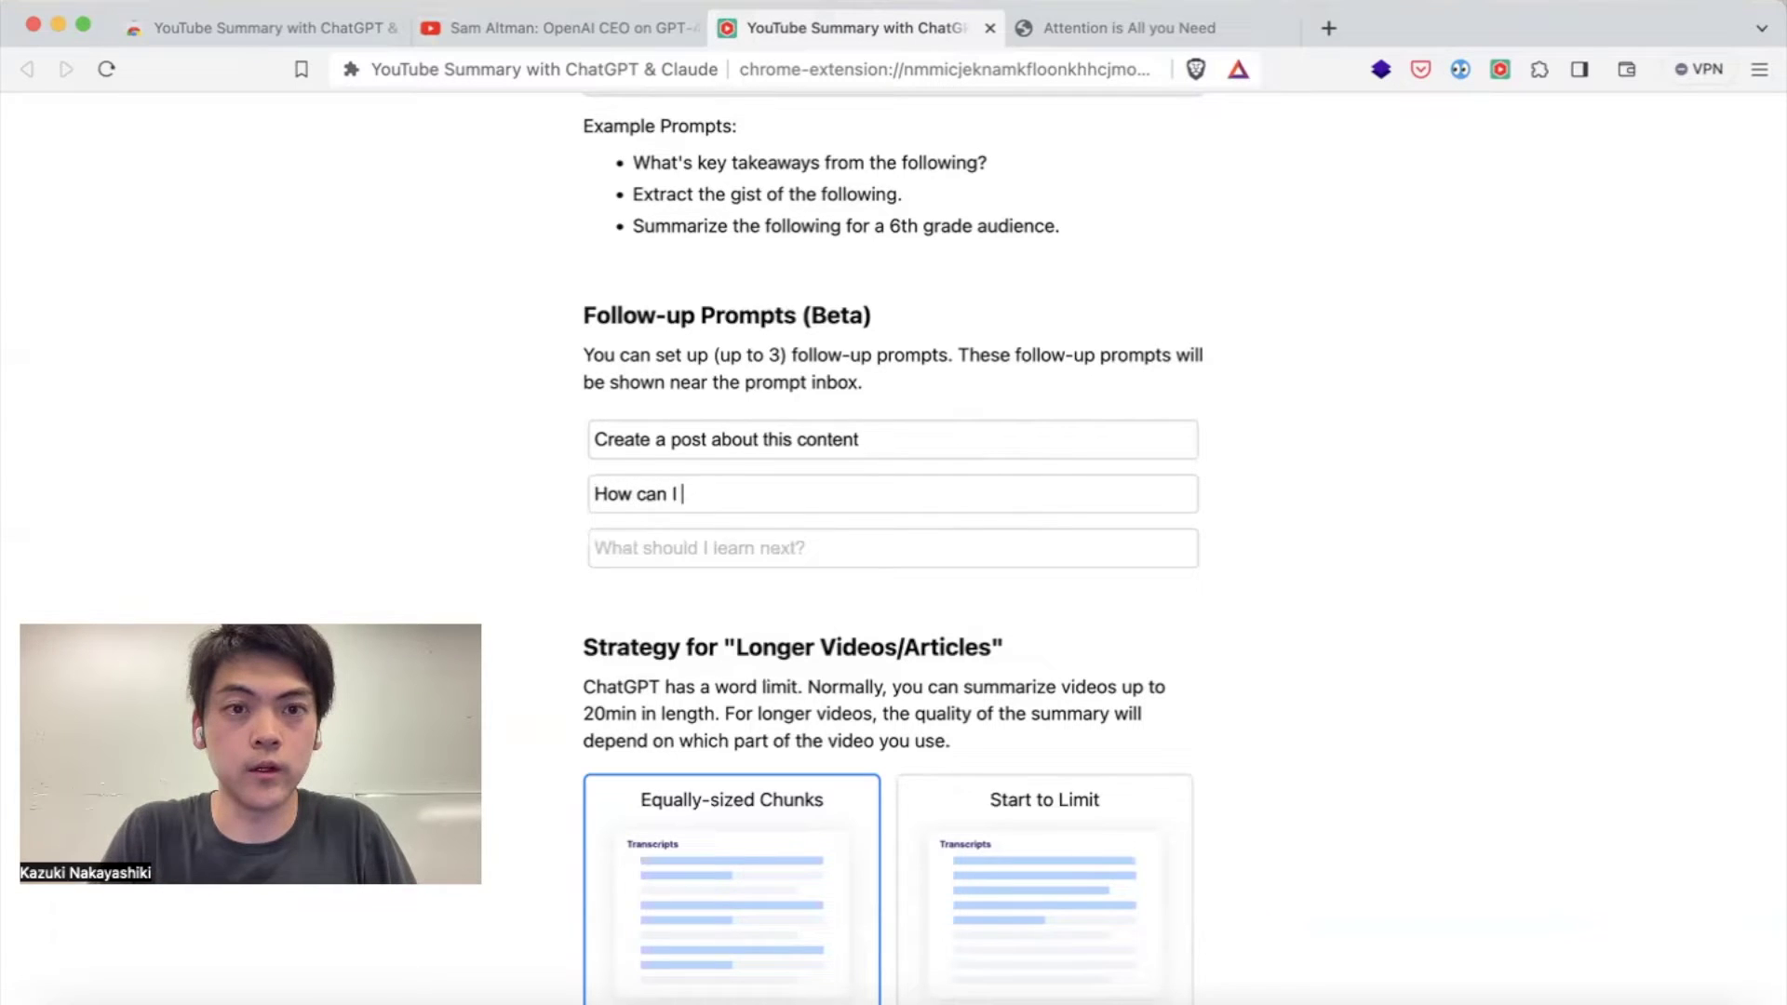
type("apply the ")
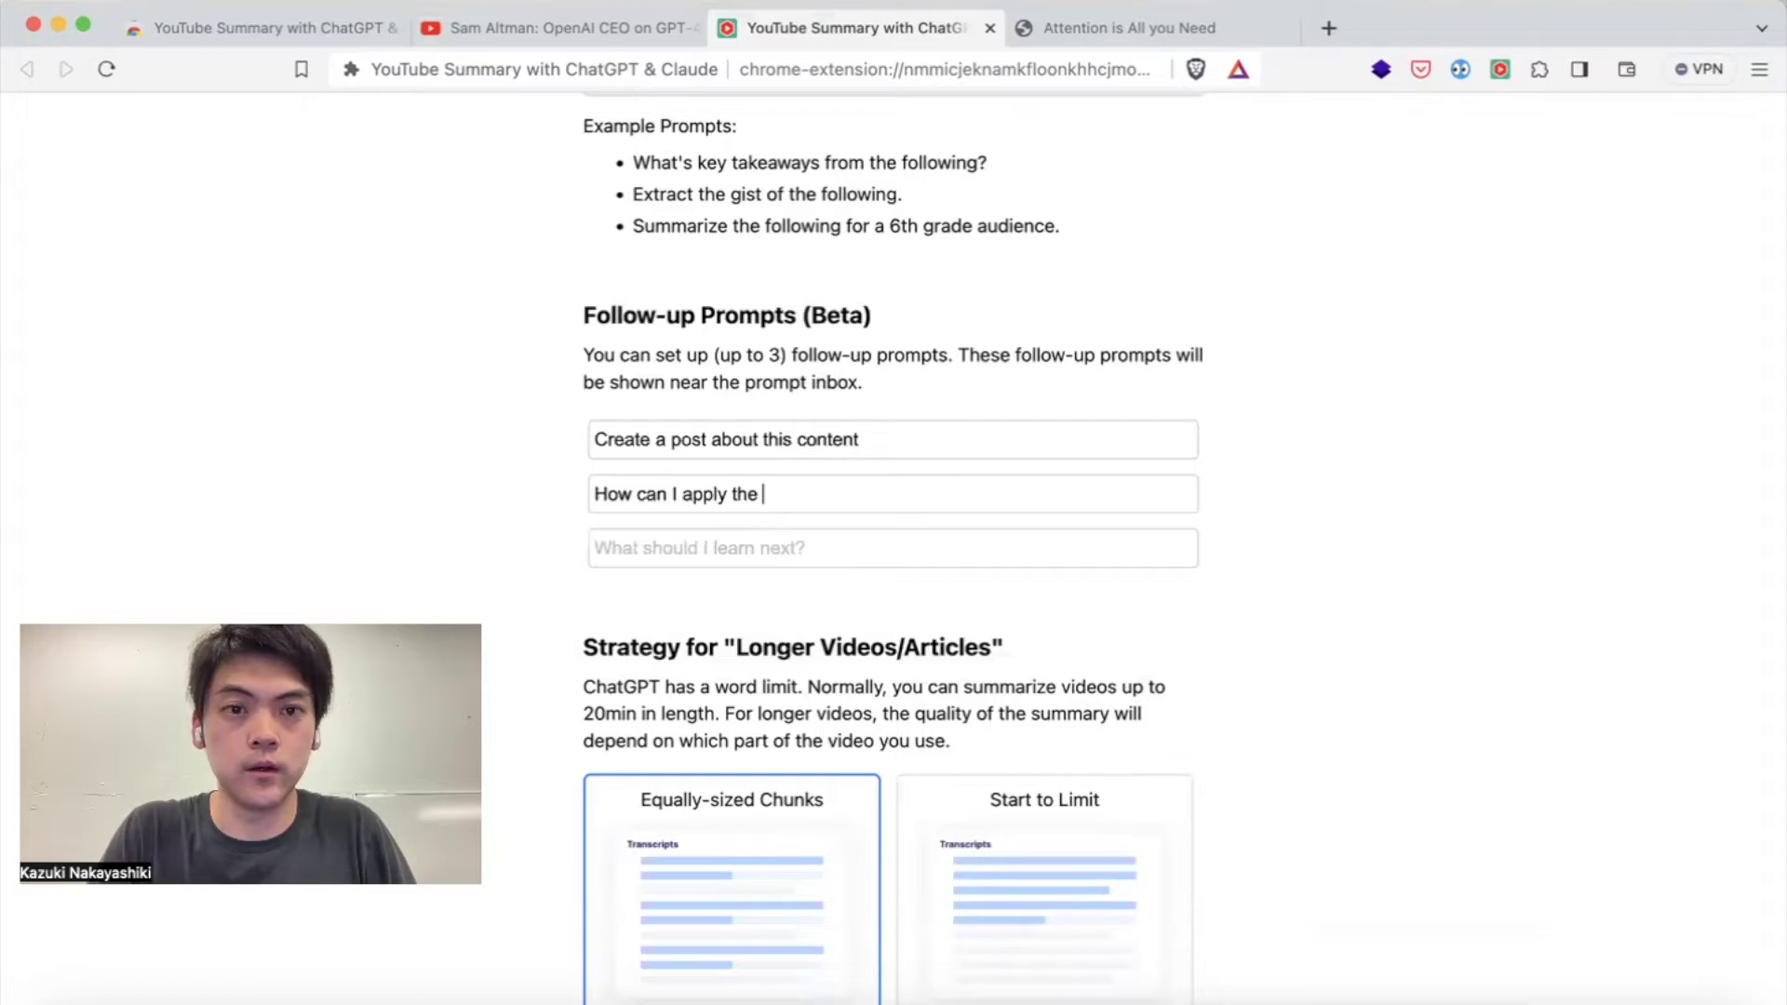
type("lessons t")
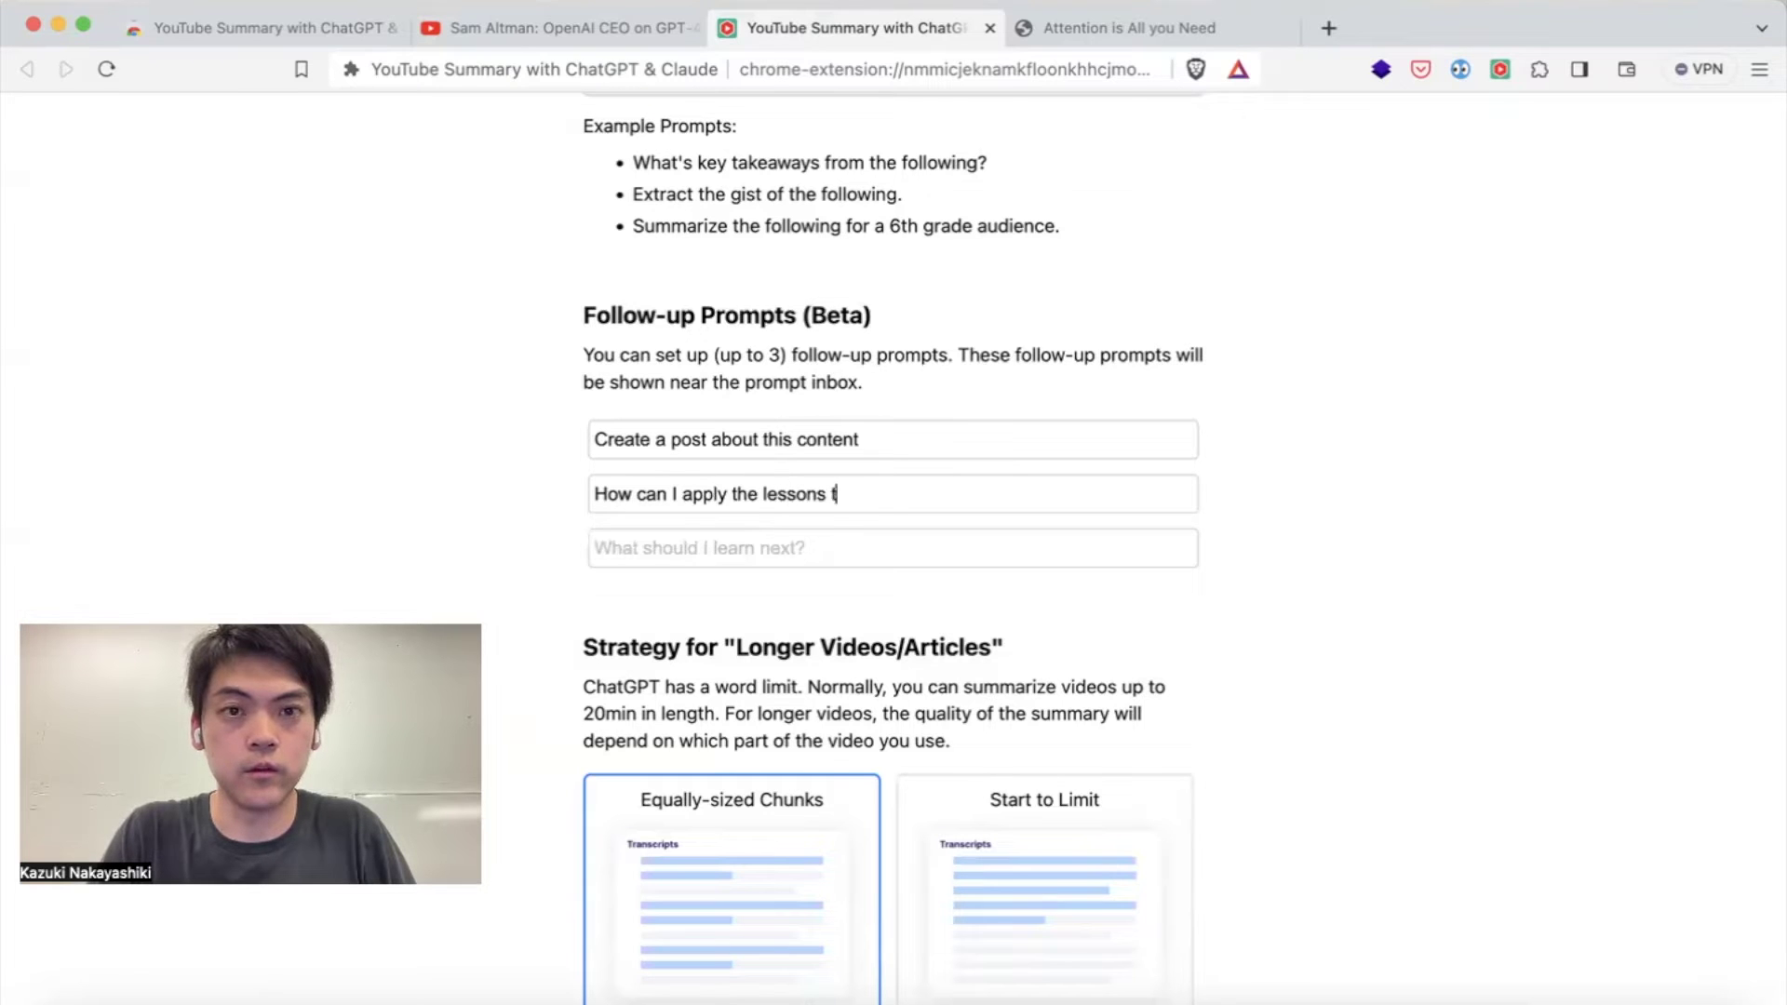
type("o my life or buss")
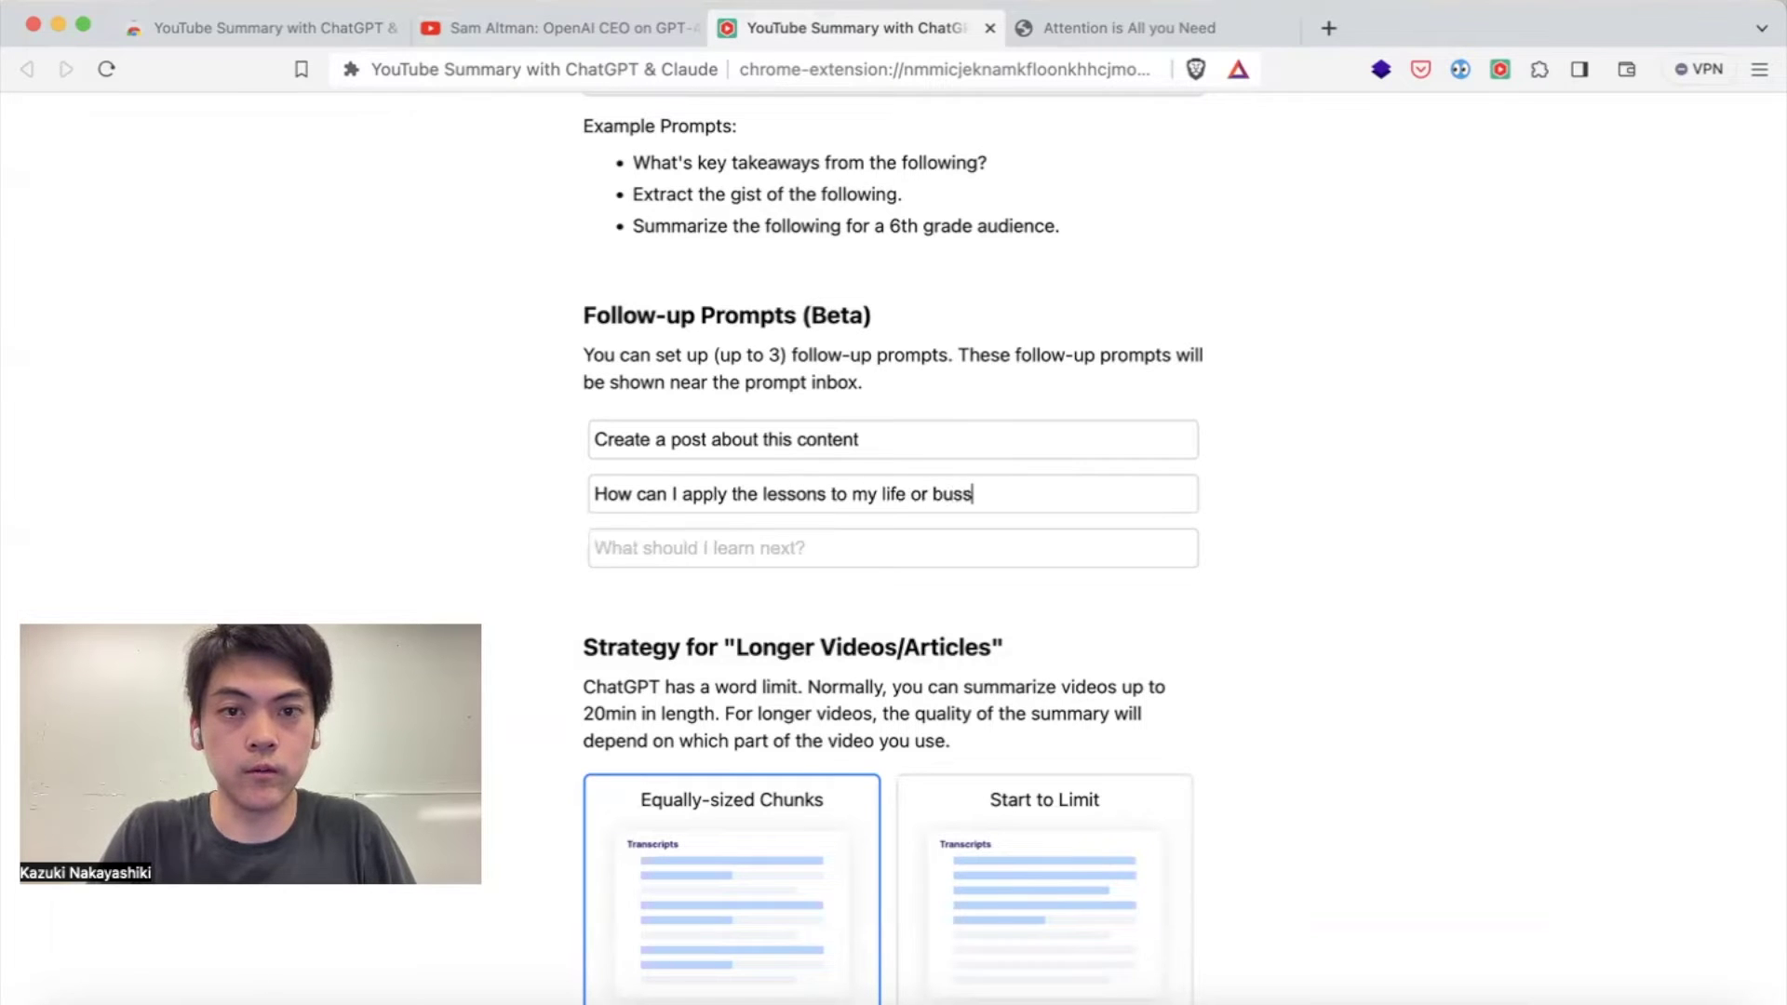
type("iness?")
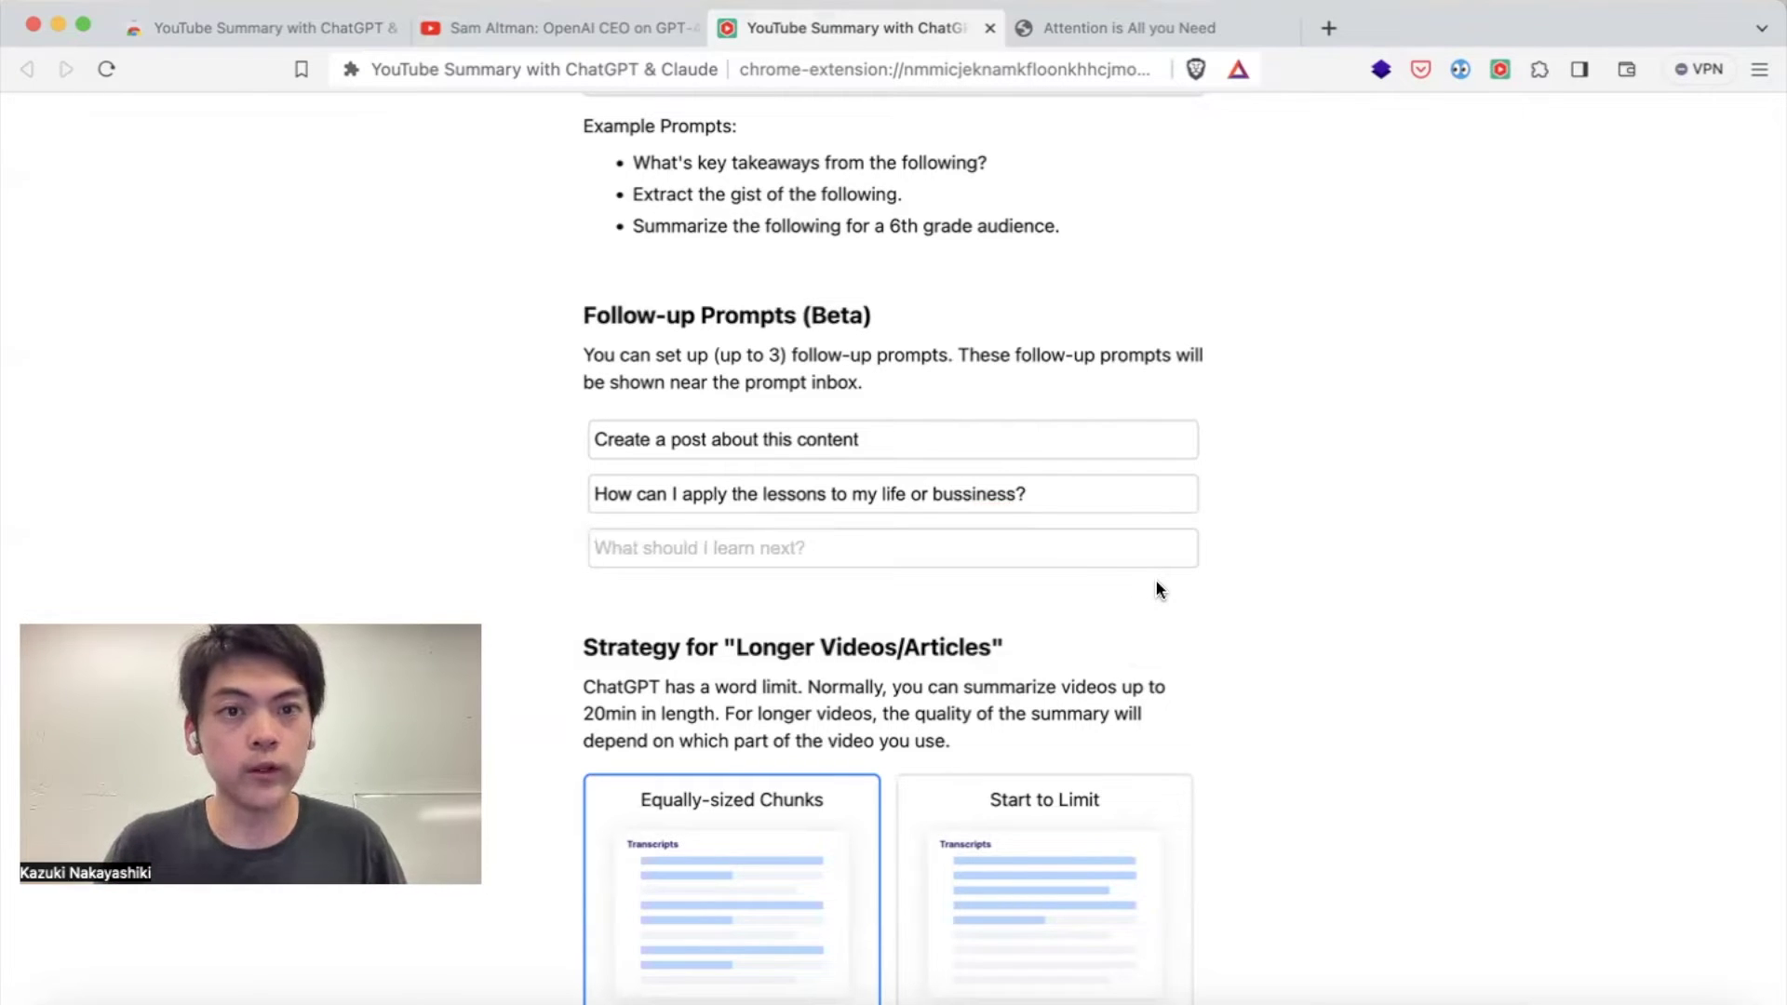
type("What to ")
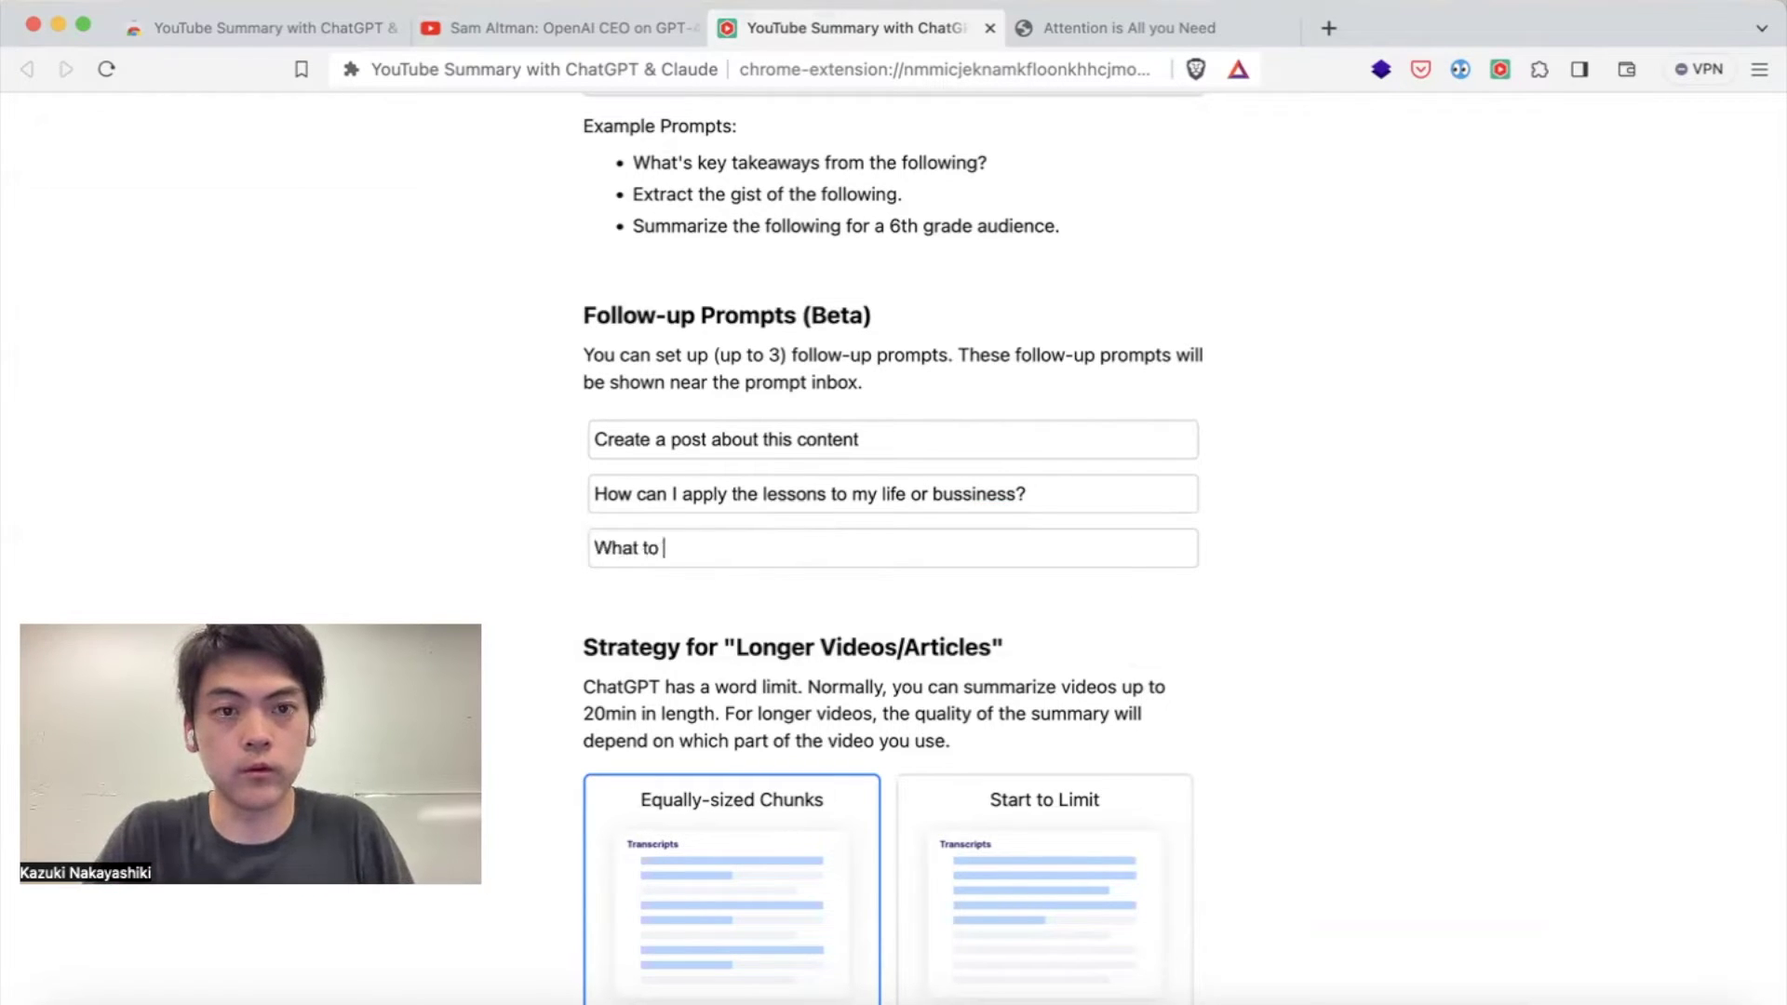
type("learn next?")
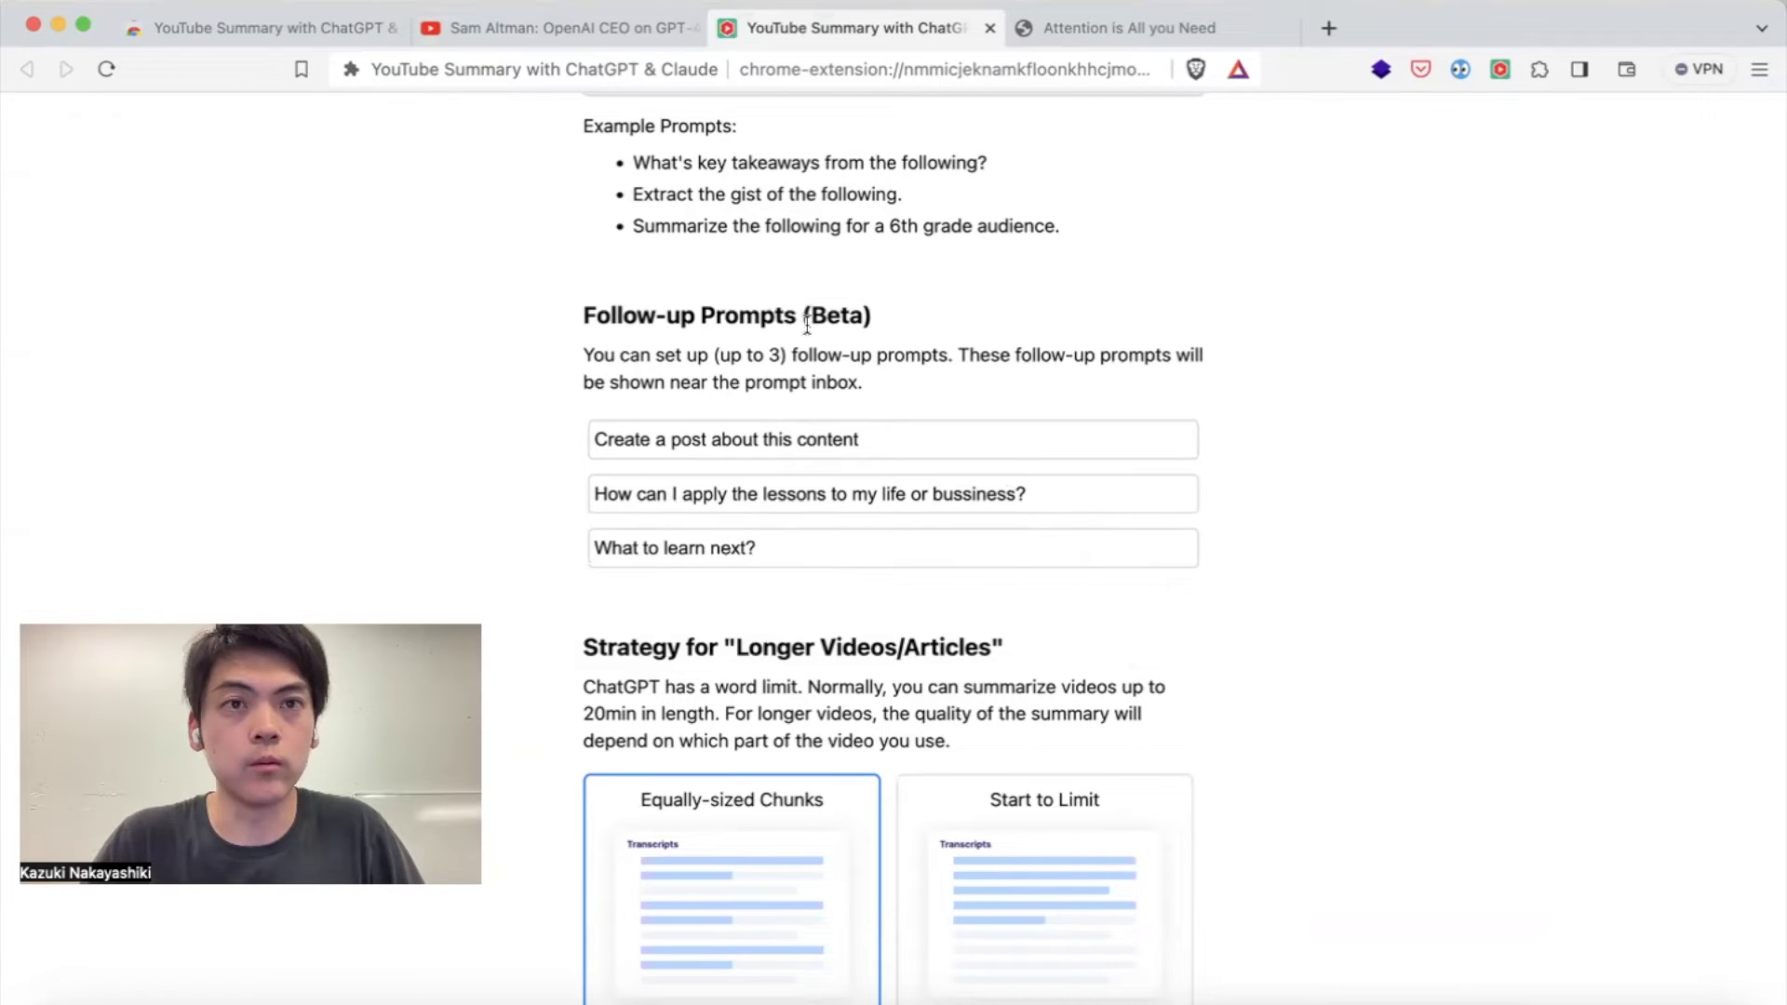
left_click(578, 30)
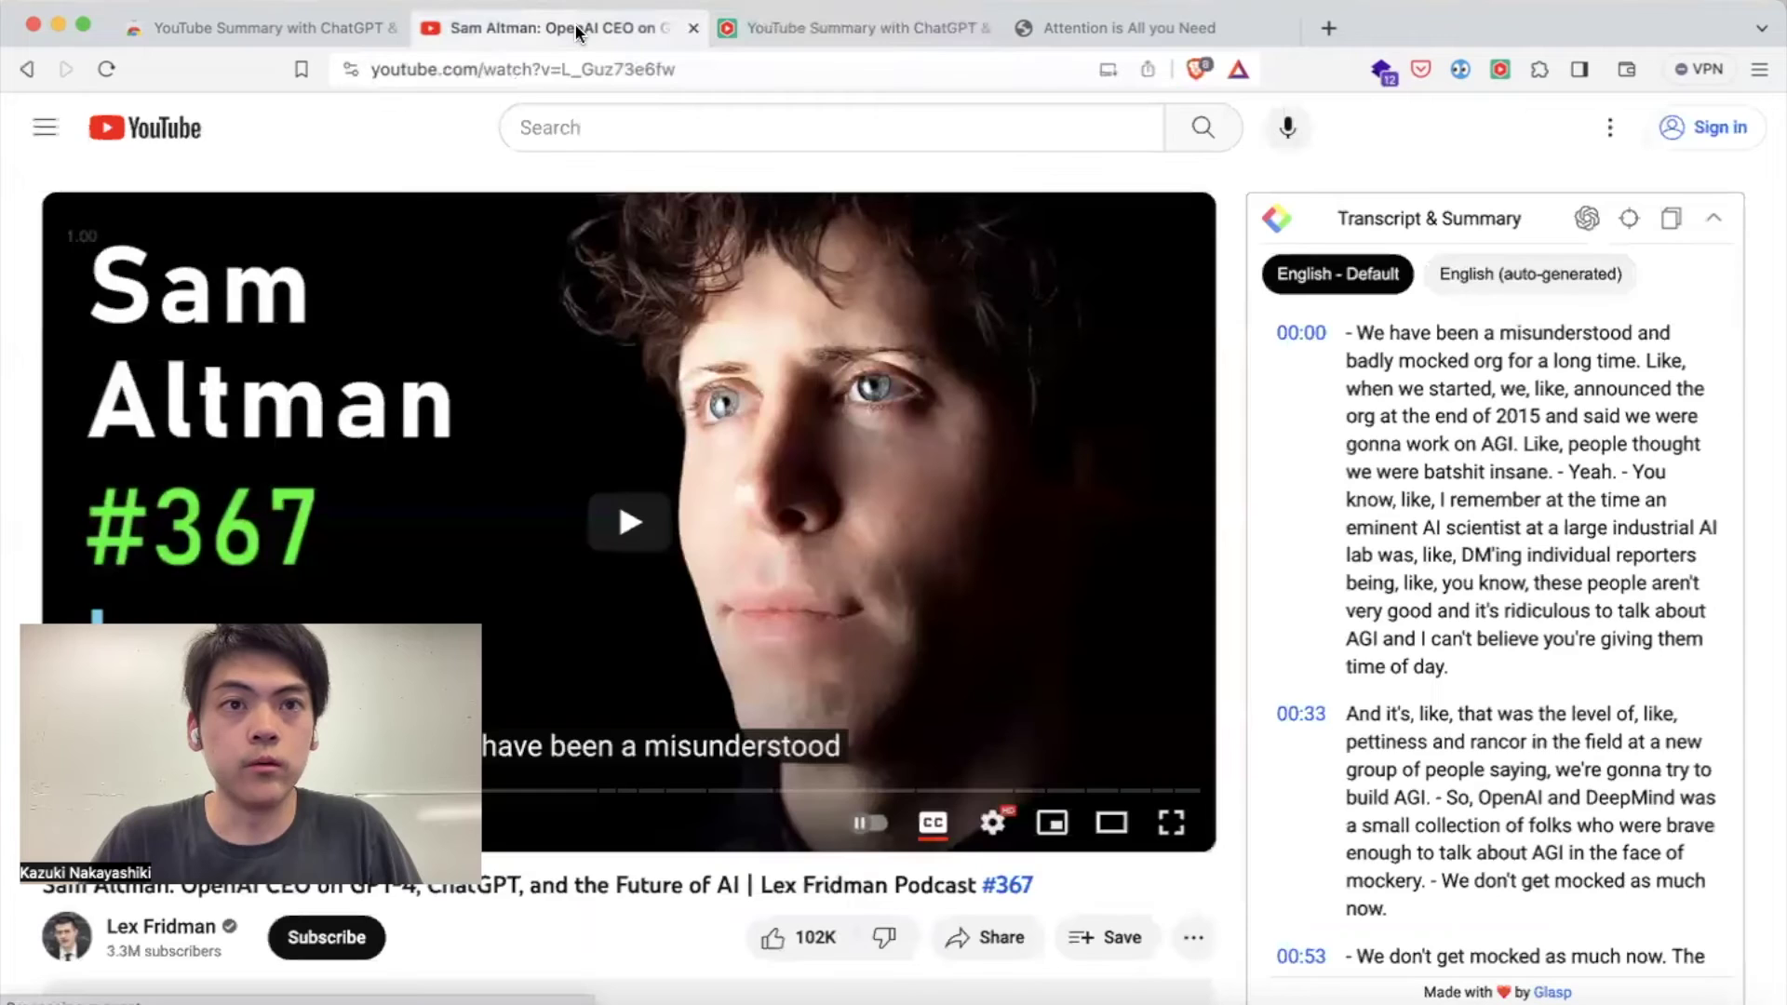
left_click(1588, 220)
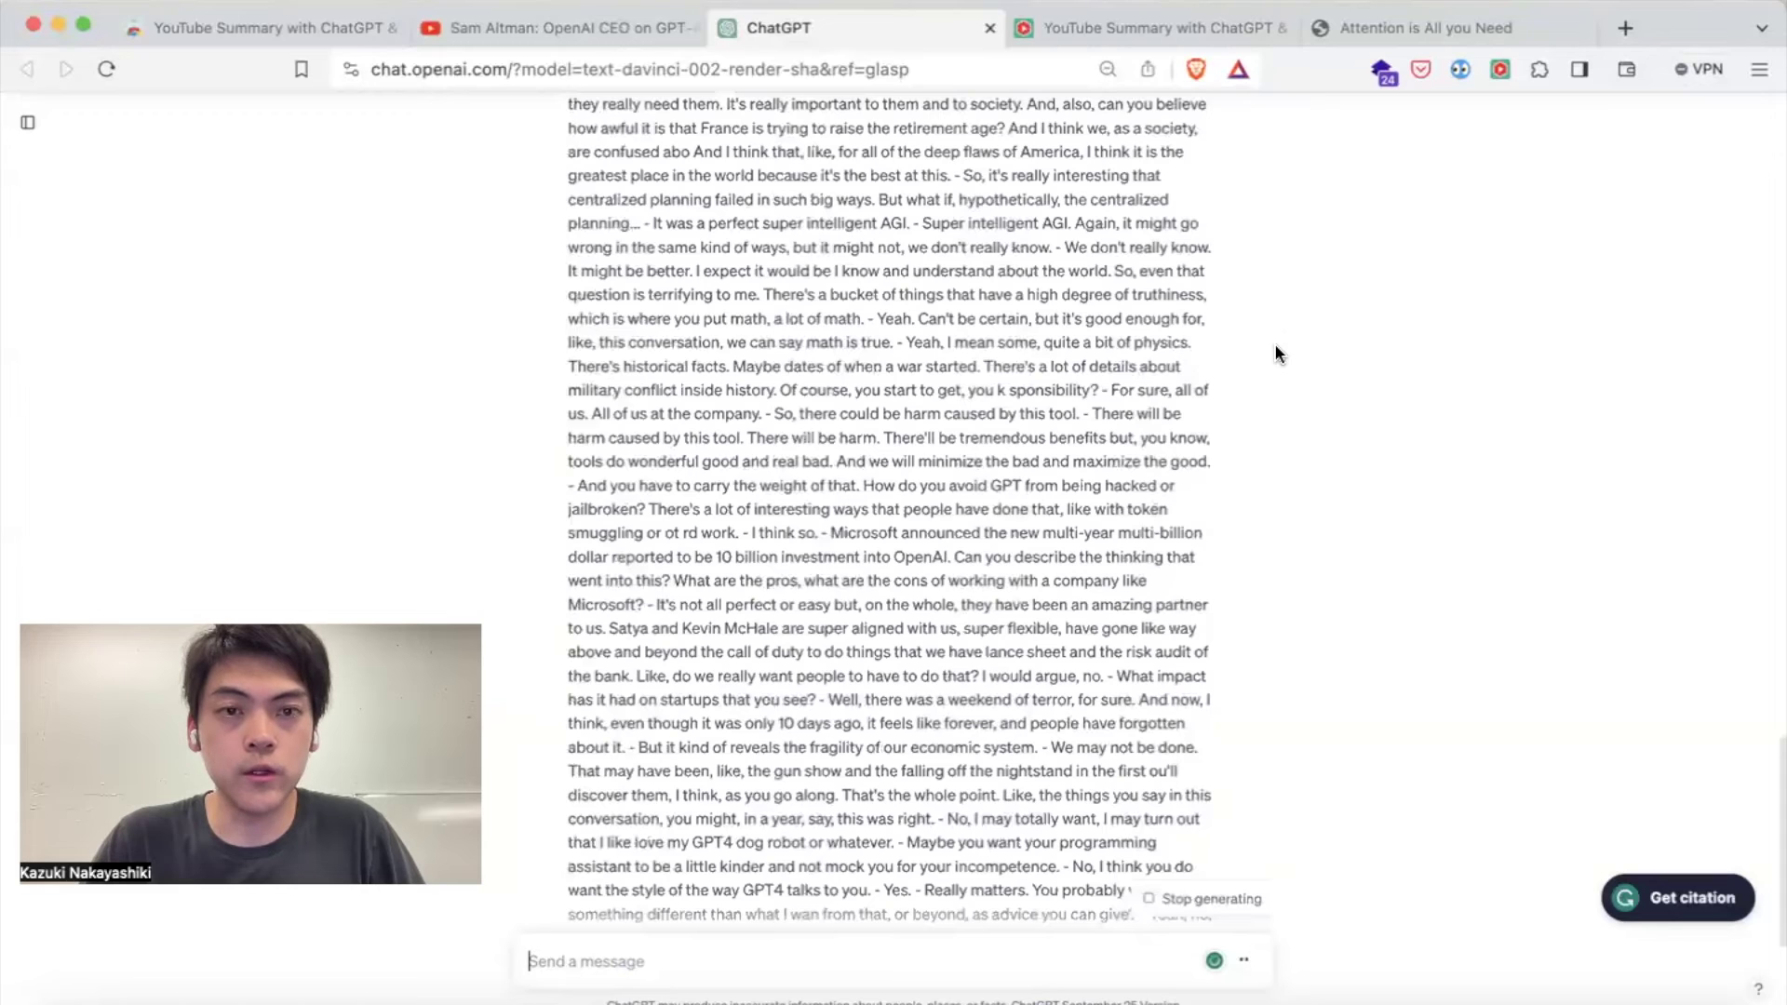
Scroll through ChatGPT's completed five-bullet summary of the Sam Altman podcast
scroll(902, 456, "up", 20)
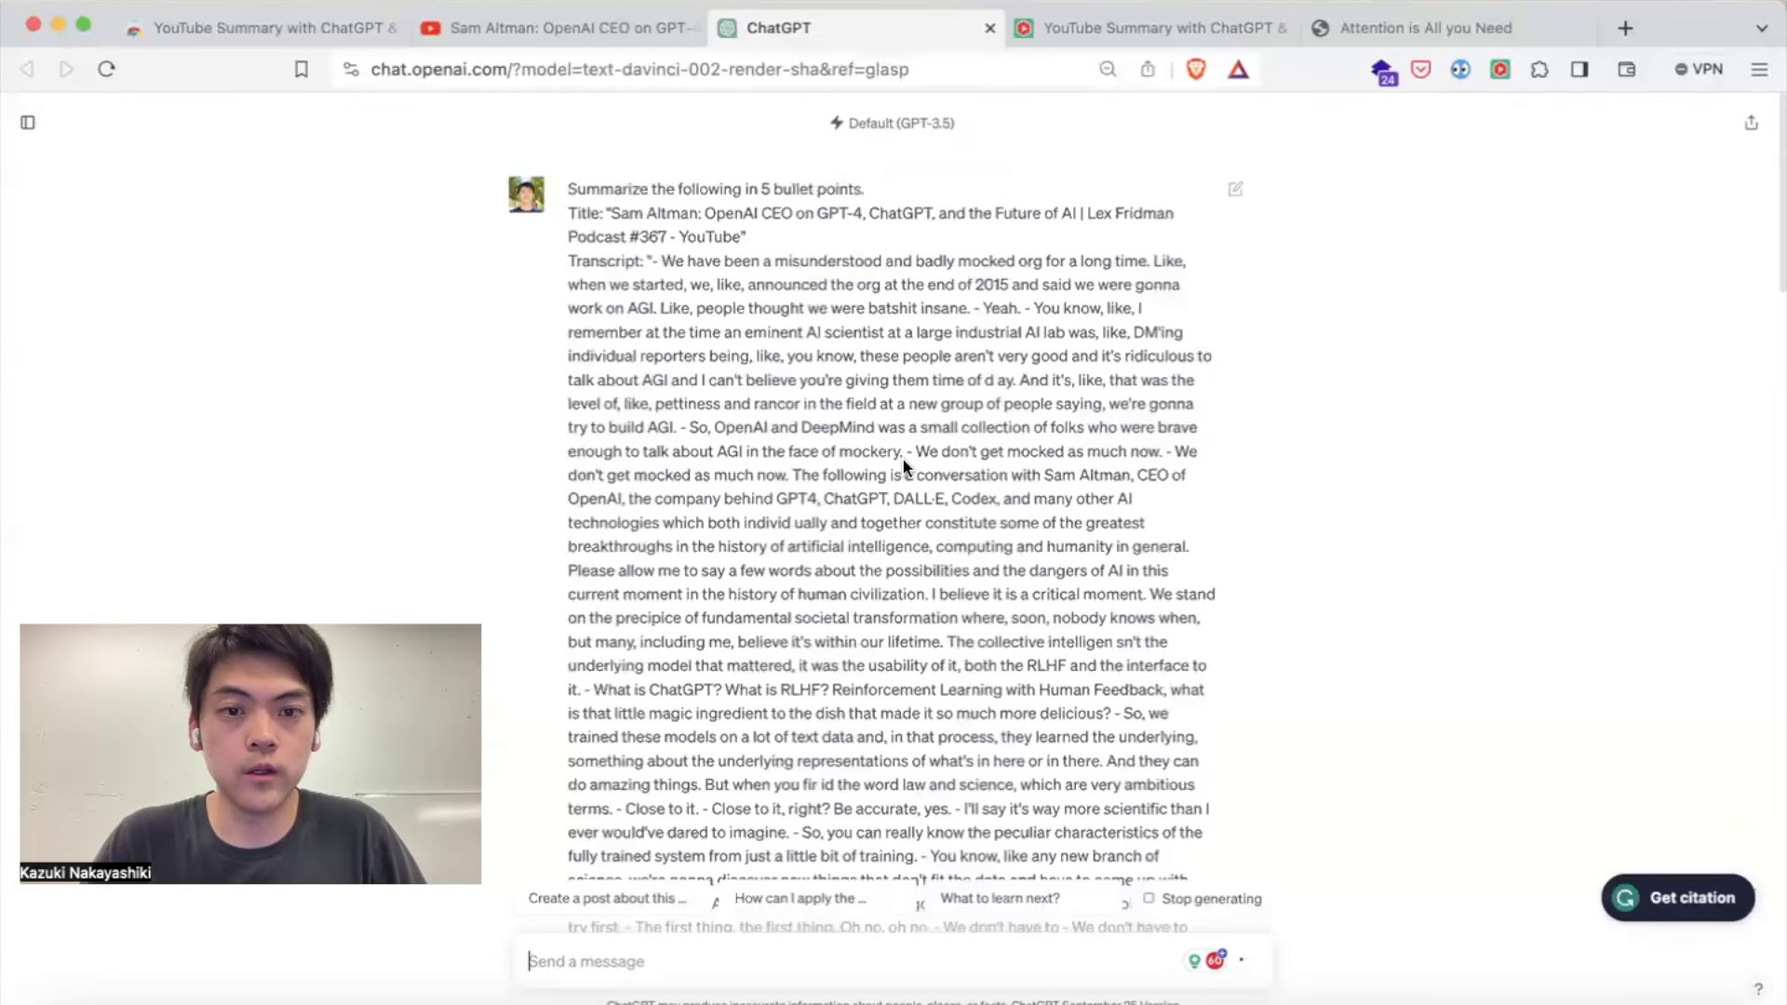
scroll(902, 457, "down", 20)
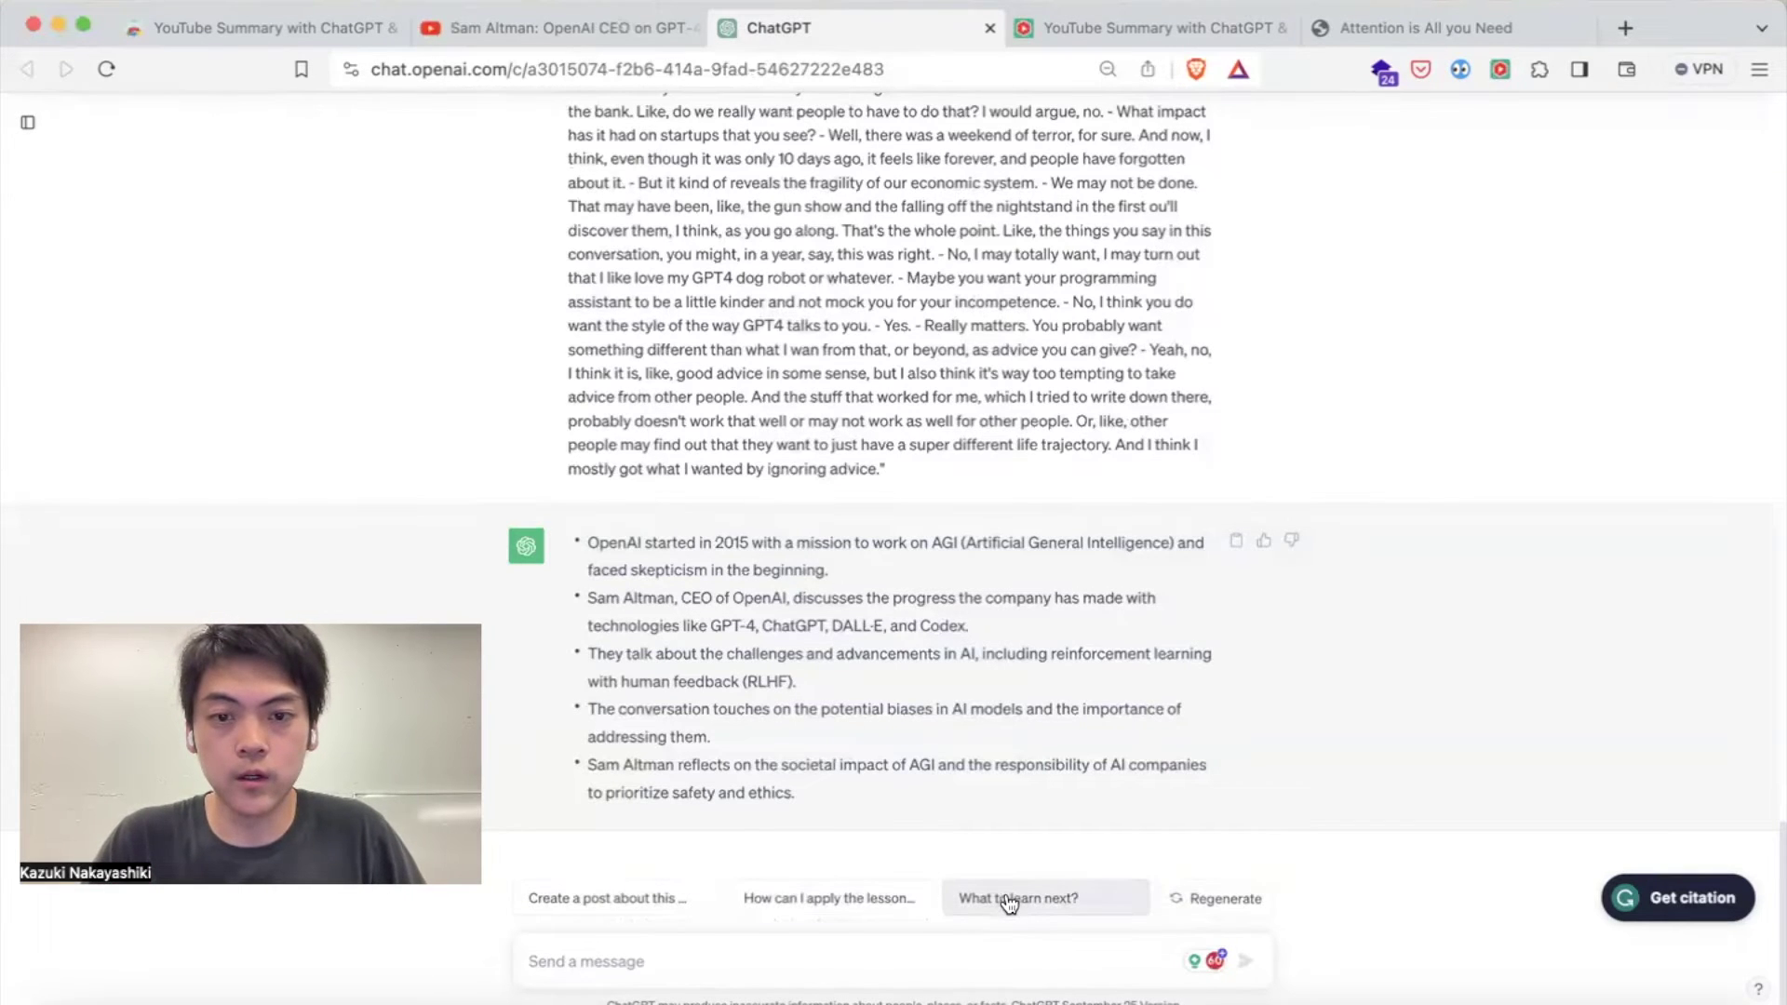
Run the three follow-up prompts in turn: write a post, apply the lessons, what to learn next
left_click(663, 911)
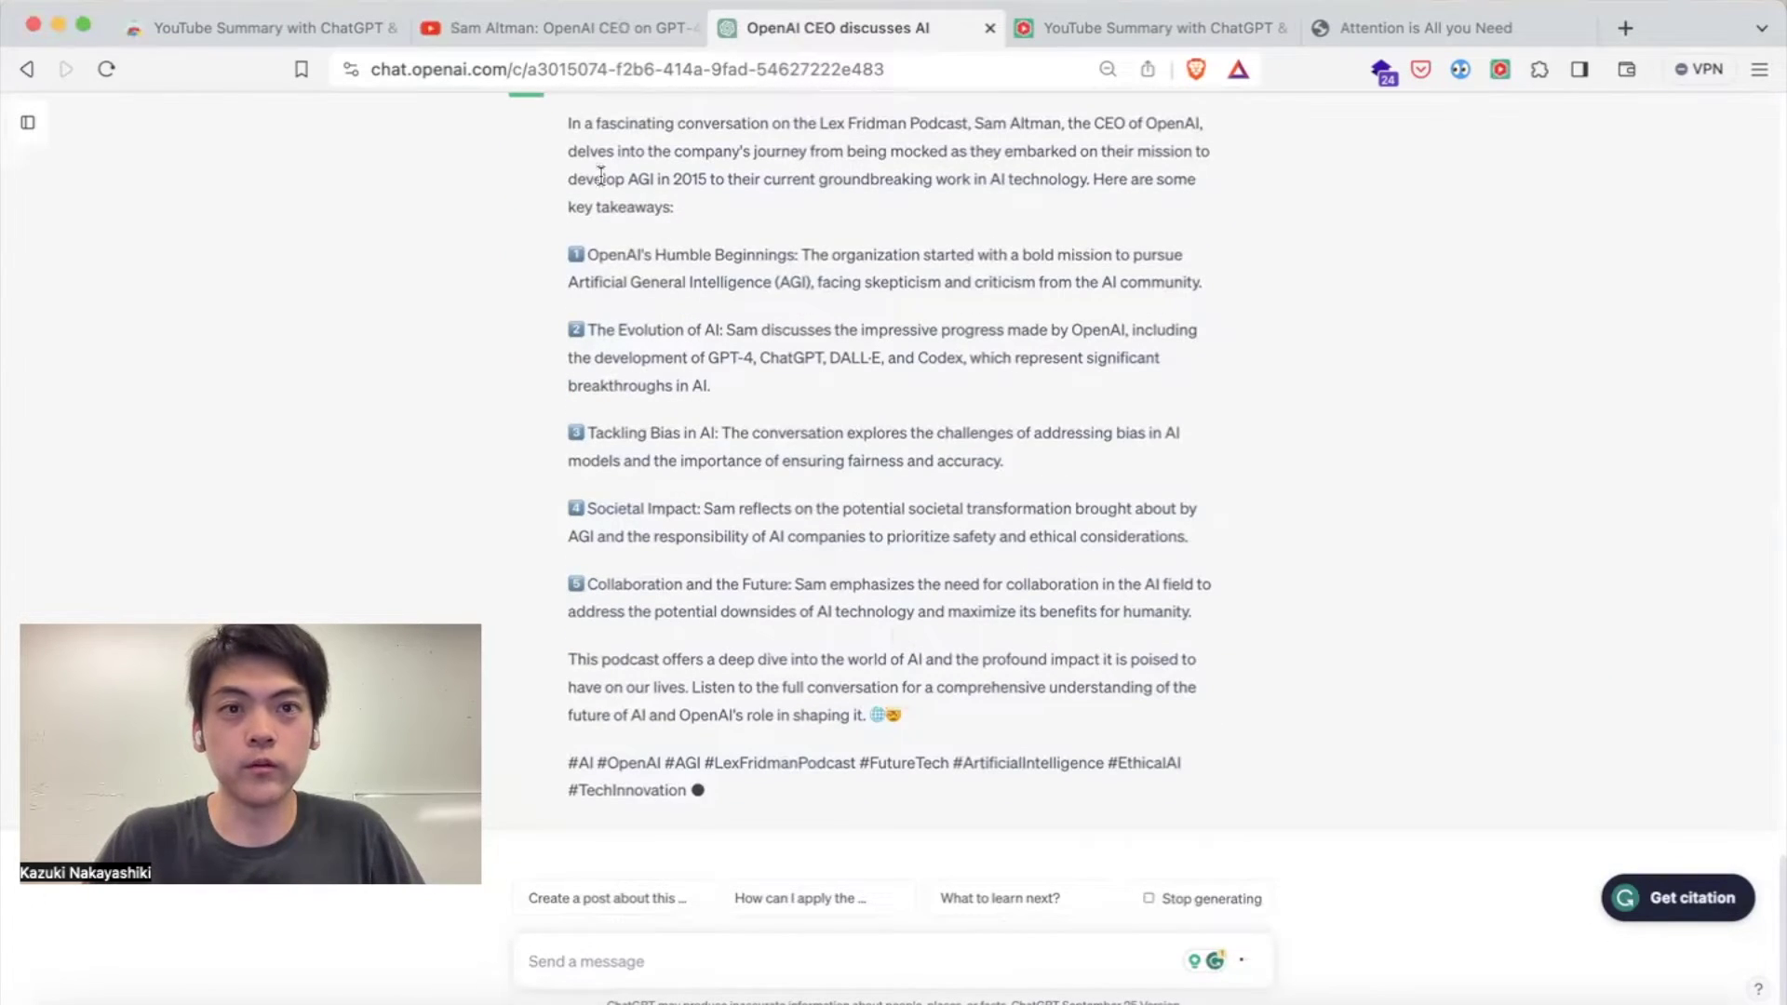
left_click(849, 896)
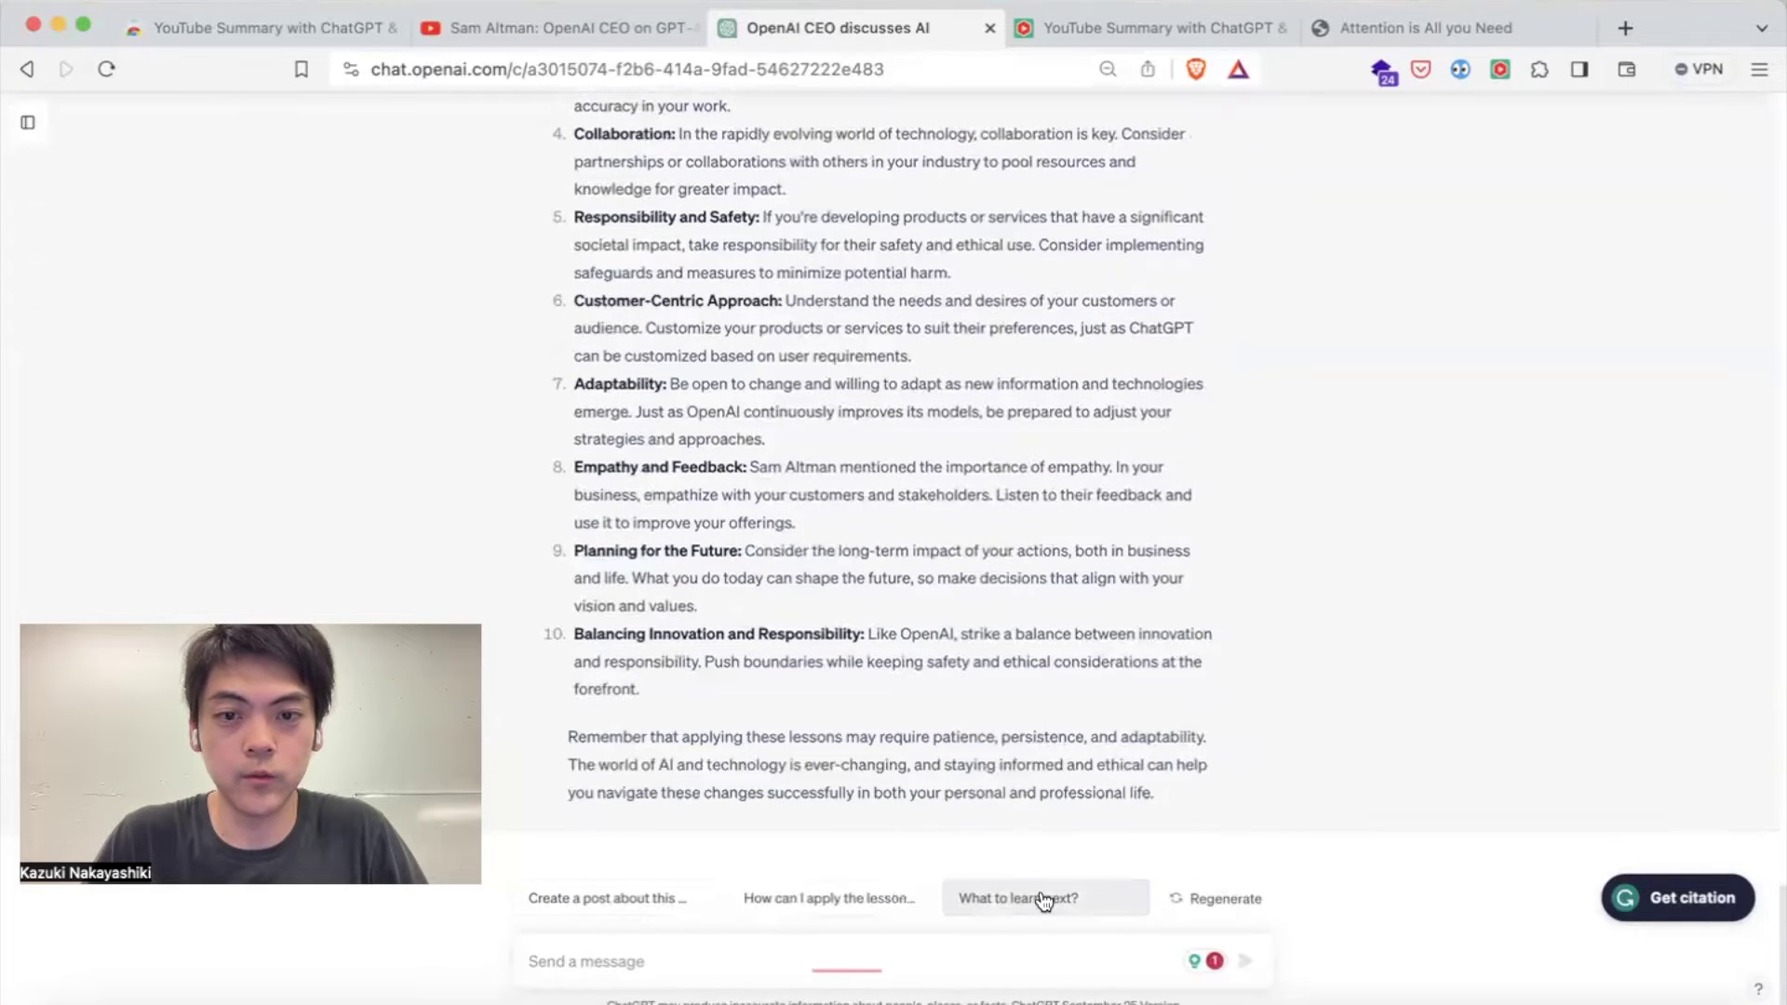
left_click(1045, 898)
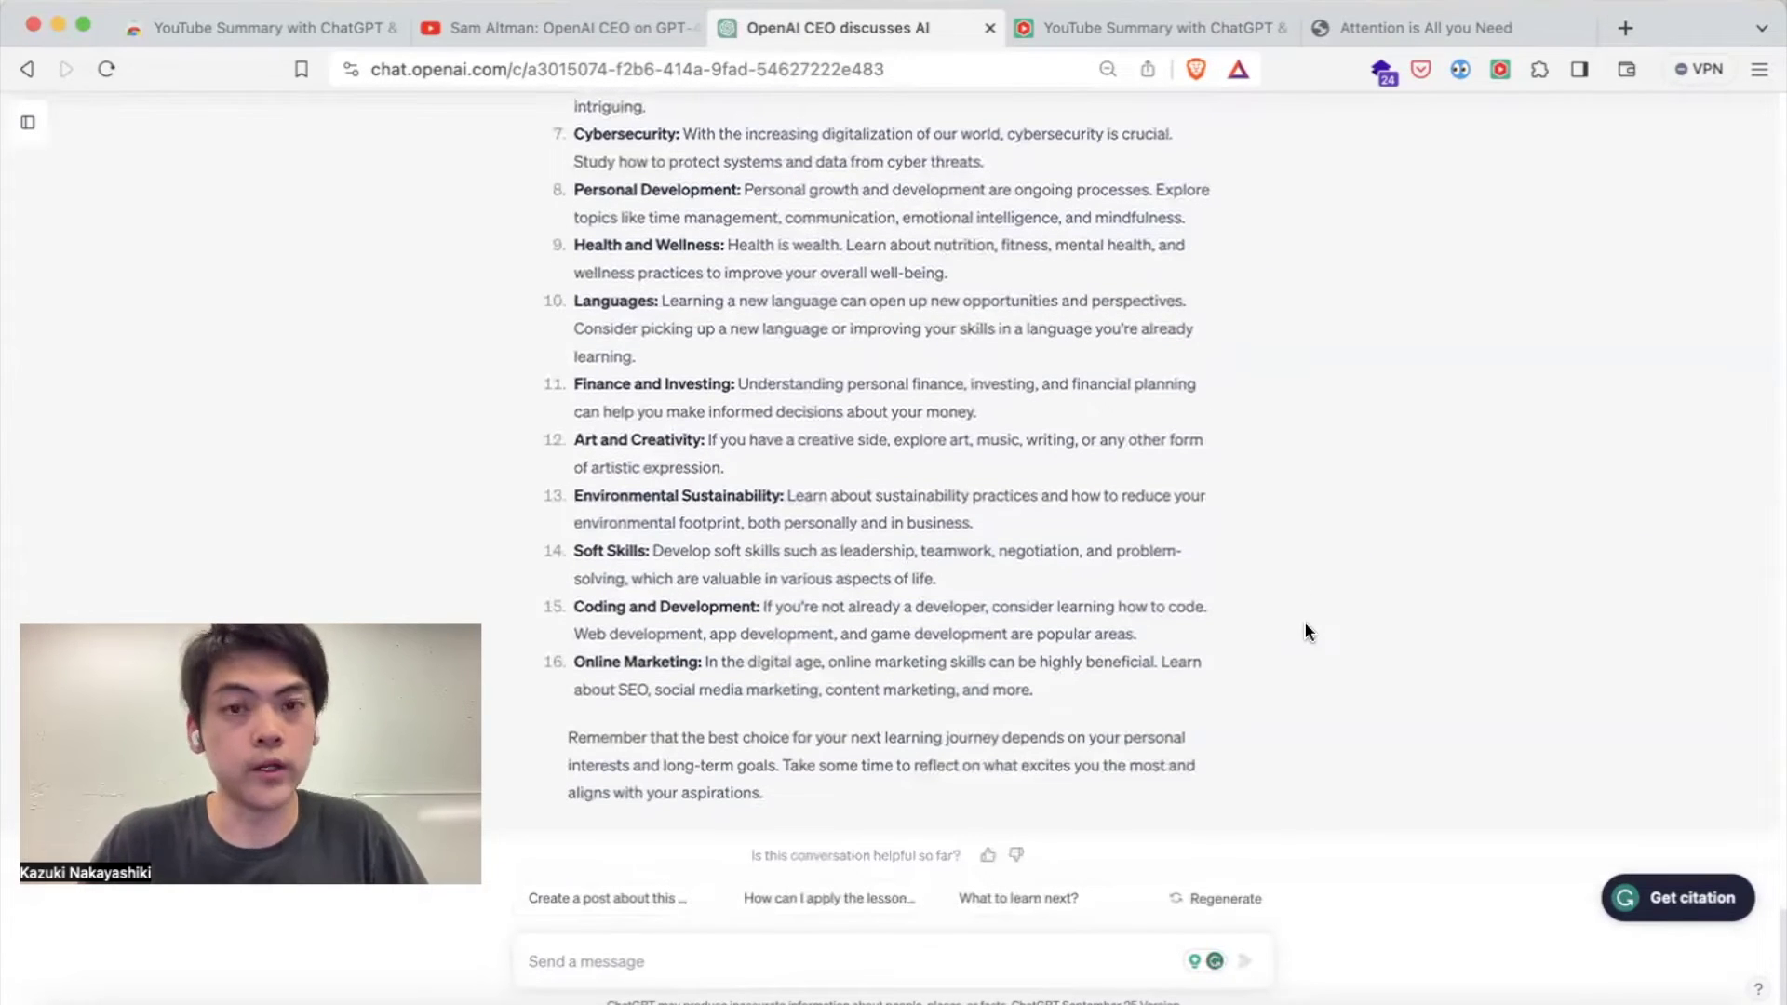
scroll(929, 621, "up", 20)
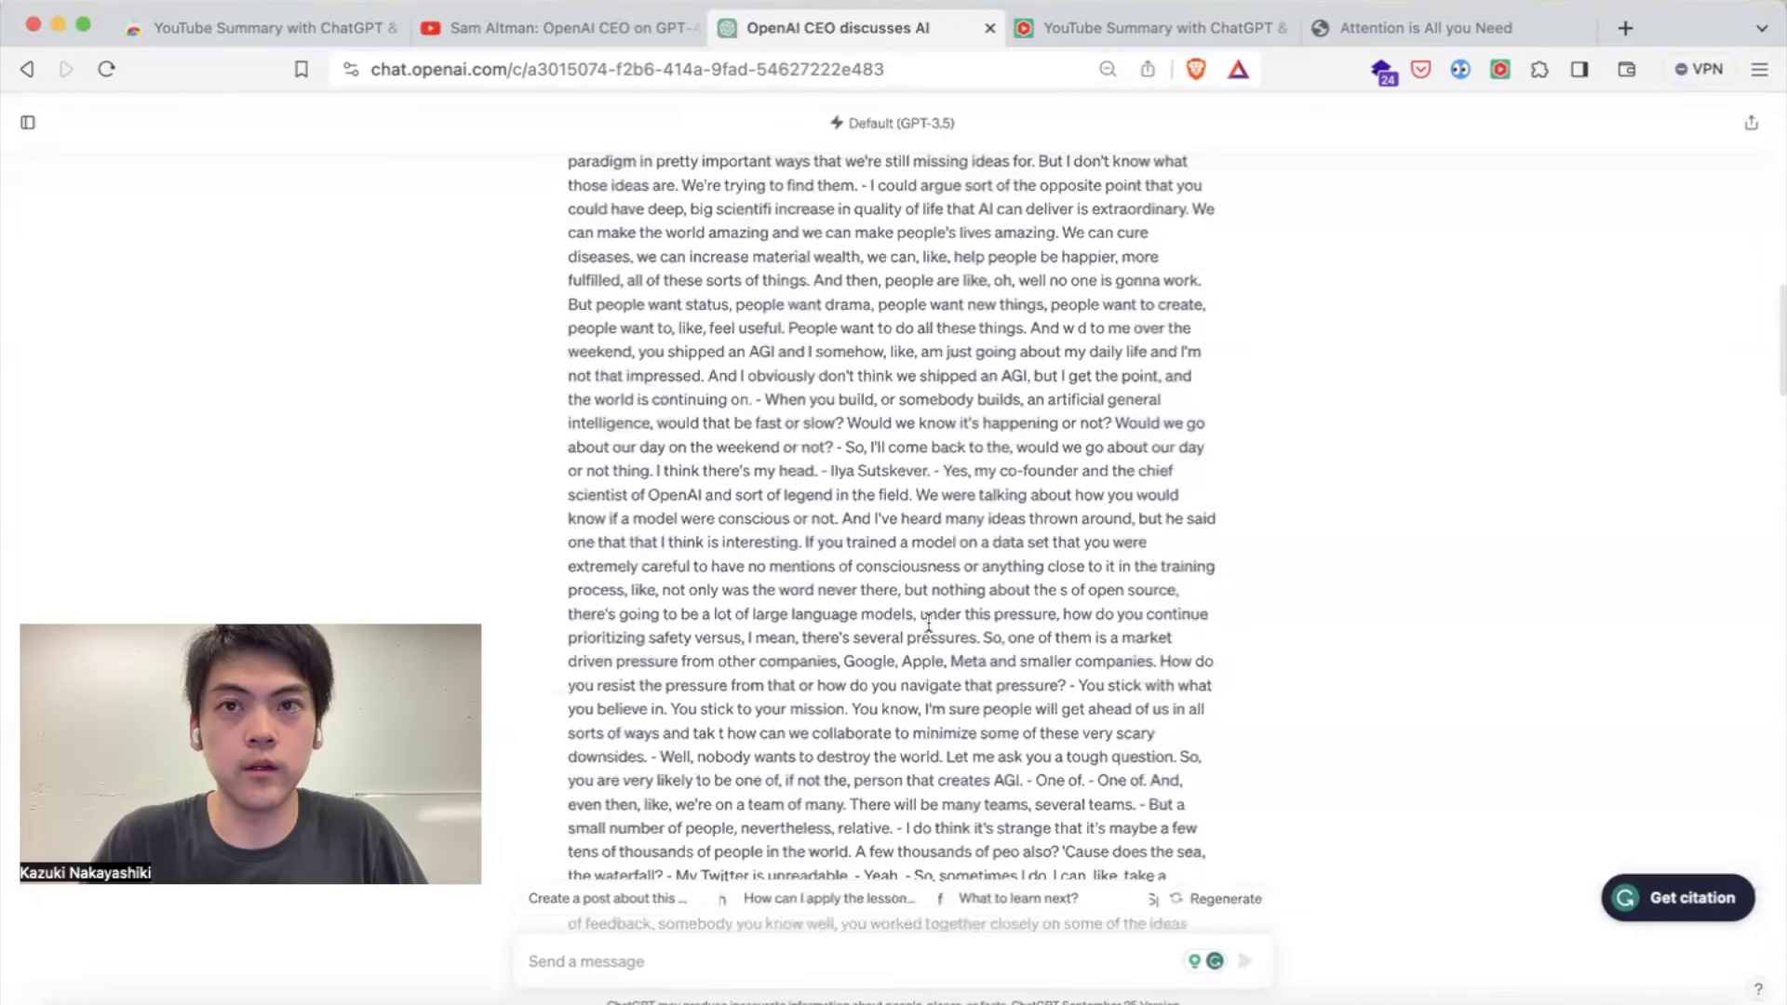
scroll(929, 622, "up", 15)
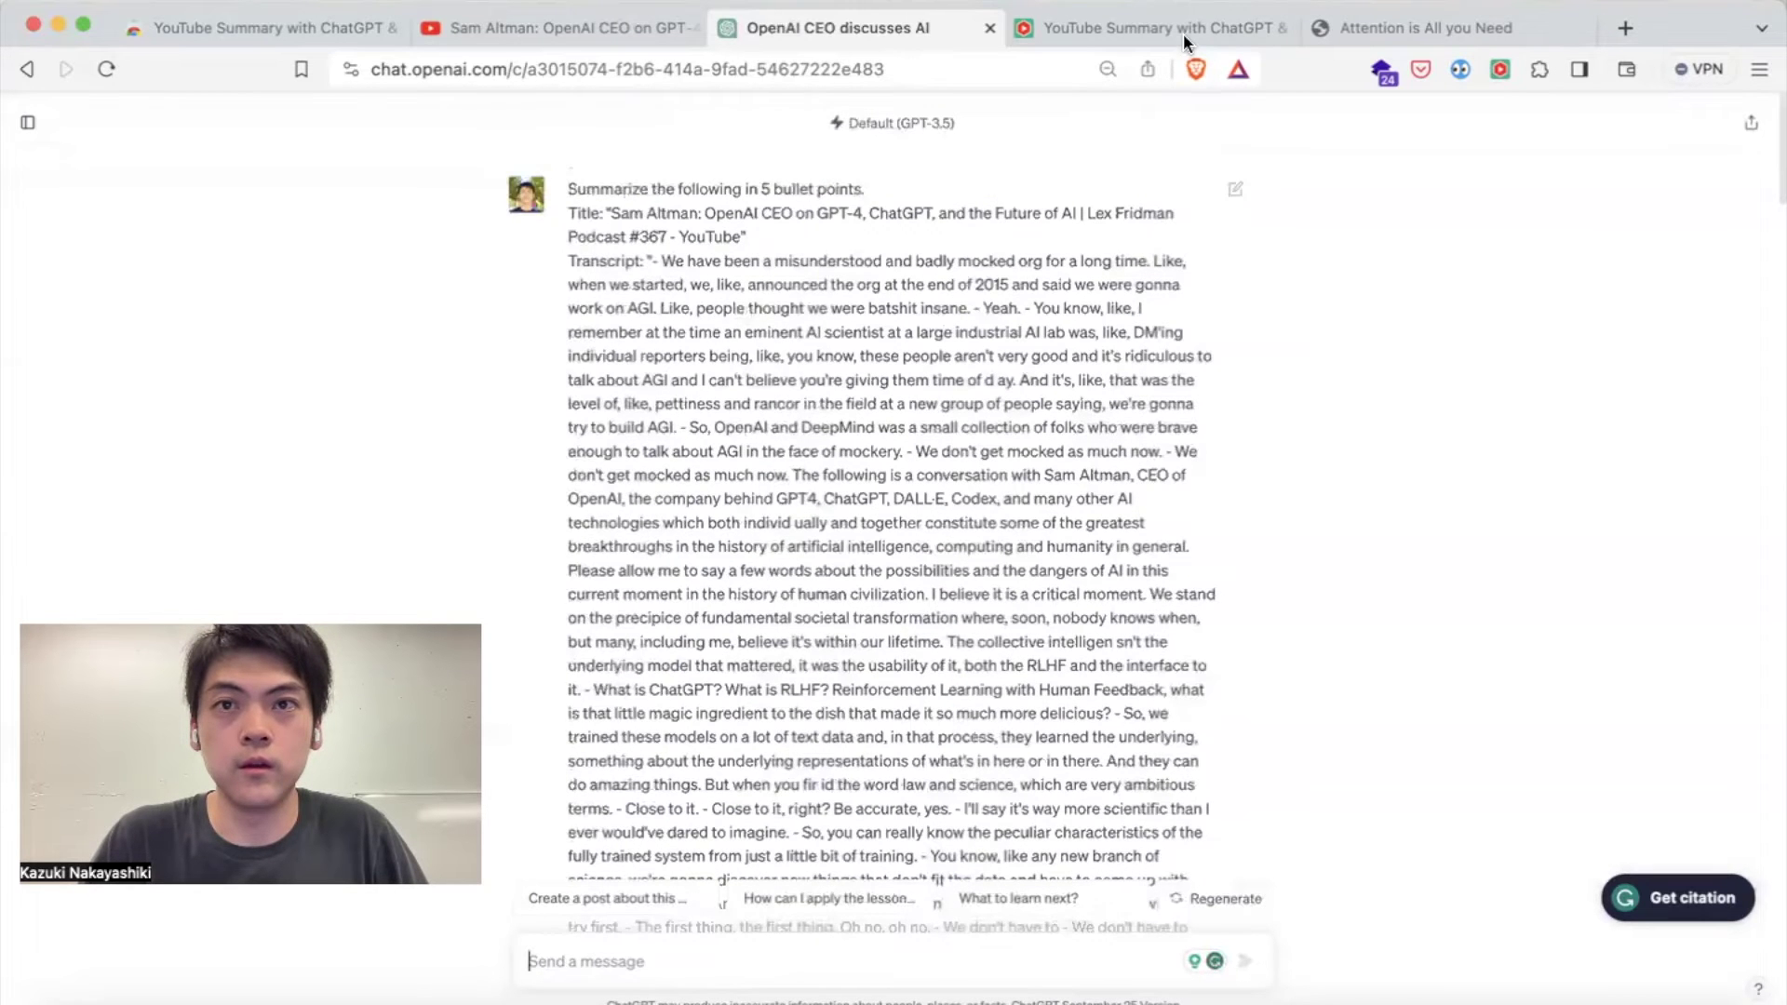
Switch the extension's AI model from GPT-3.5 to Claude (Anthropic), noting its 100K token capacity
left_click(1183, 33)
scroll(962, 394, "up", 10)
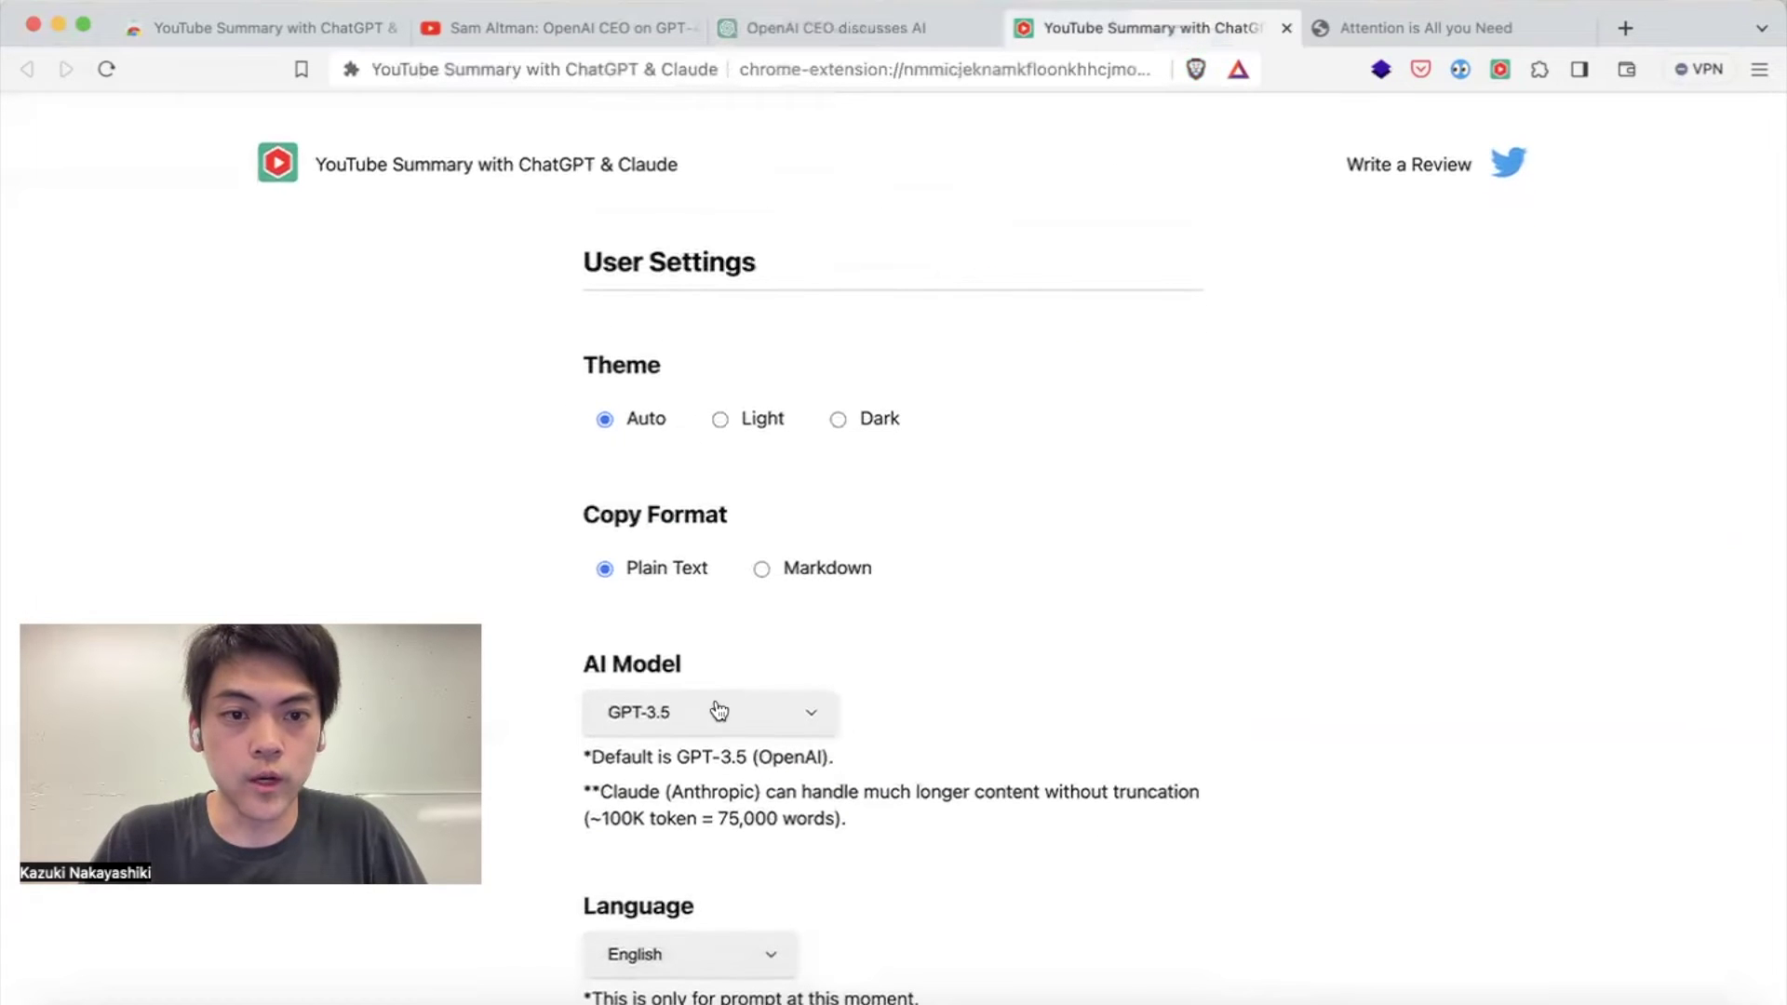
left_click(718, 711)
left_click(698, 828)
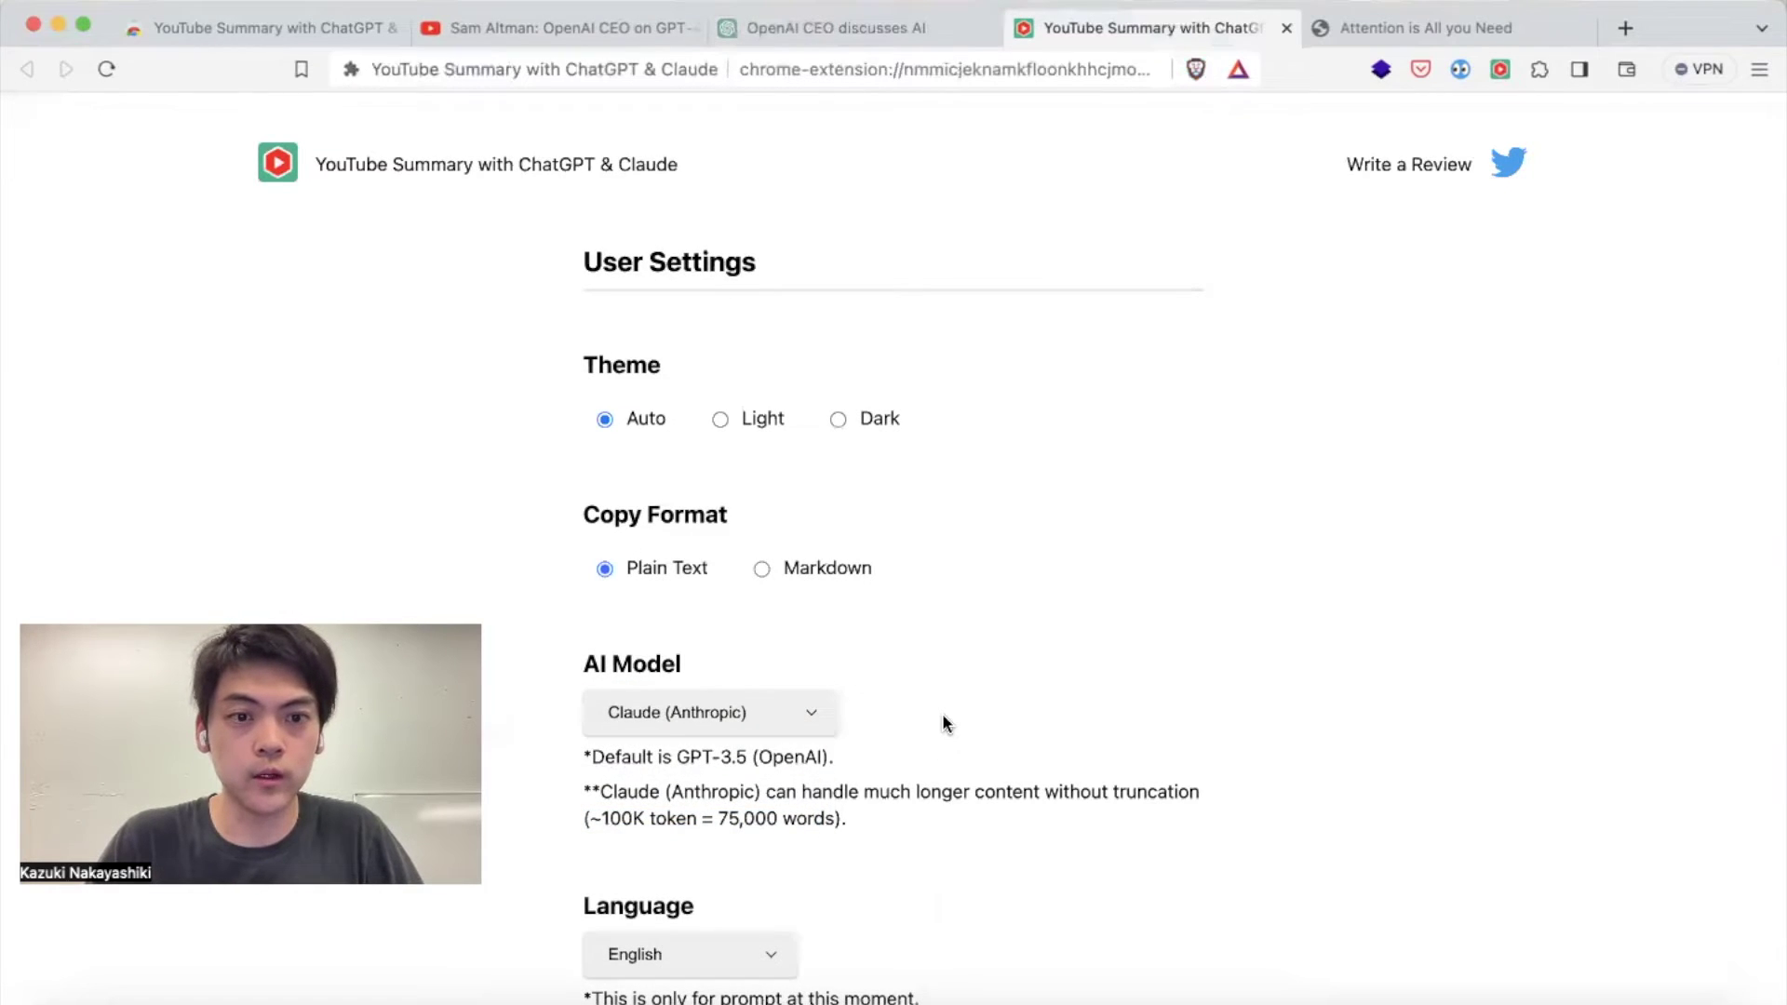
scroll(942, 723, "down", 4)
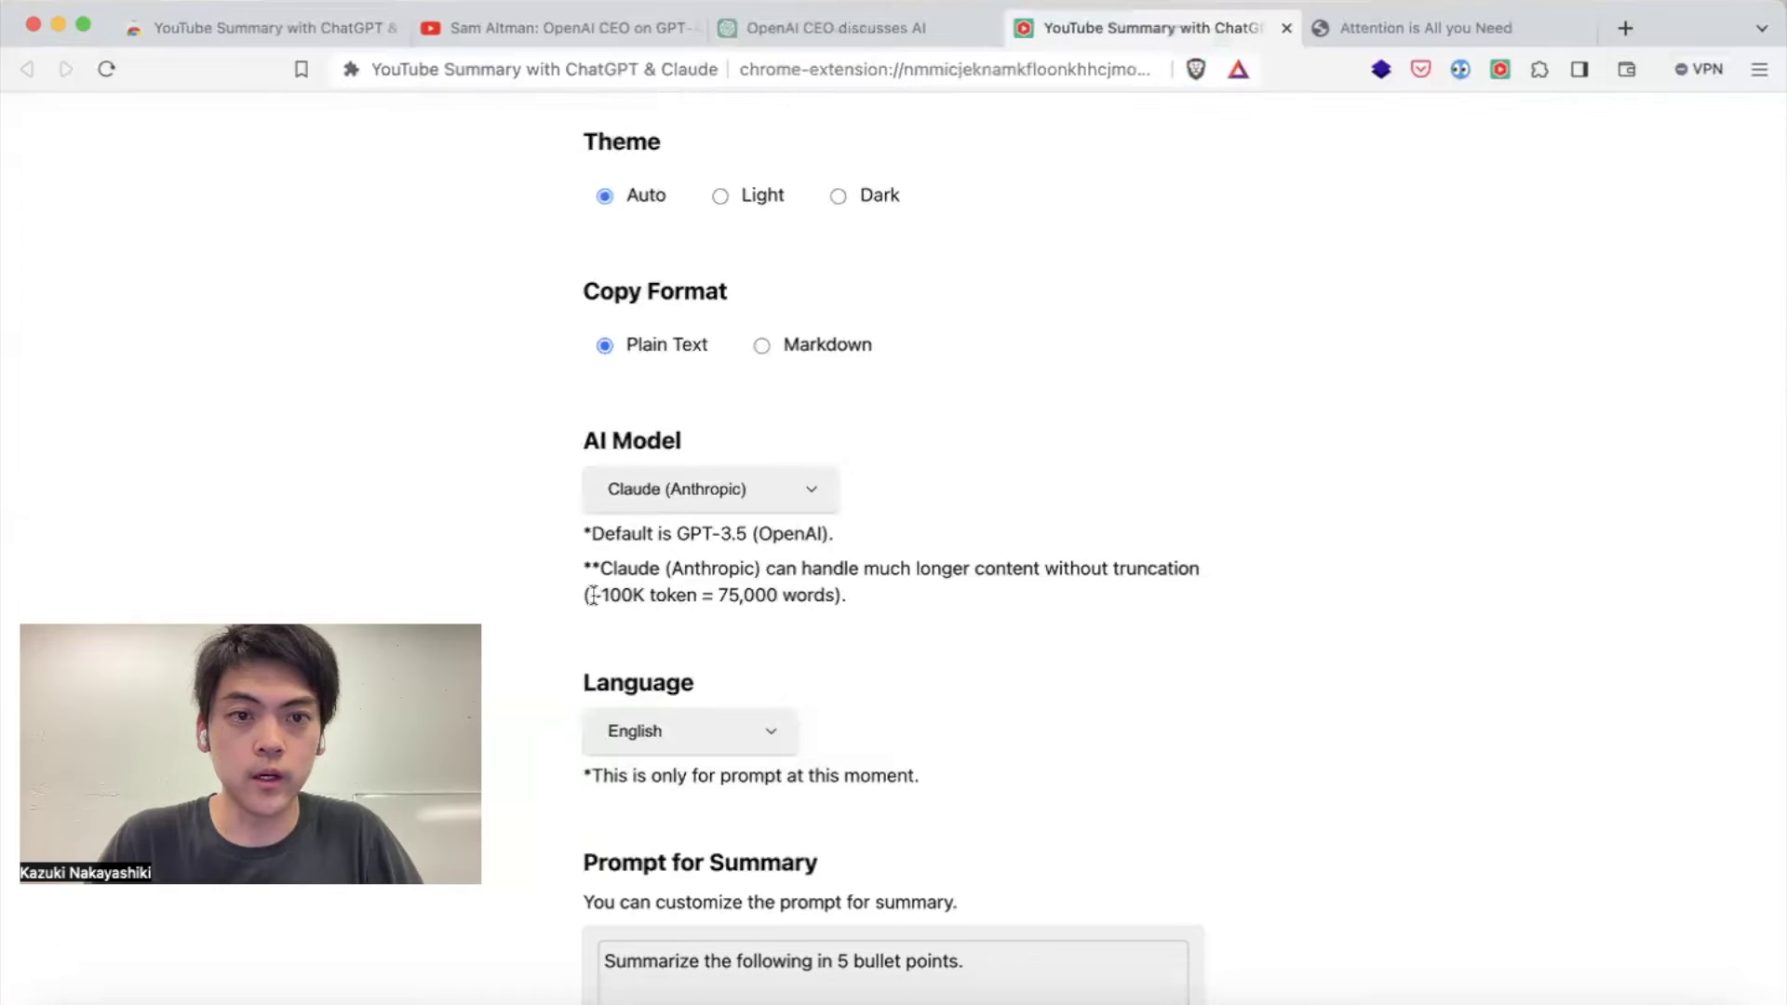
left_click_drag(592, 596, 830, 599)
left_click(890, 601)
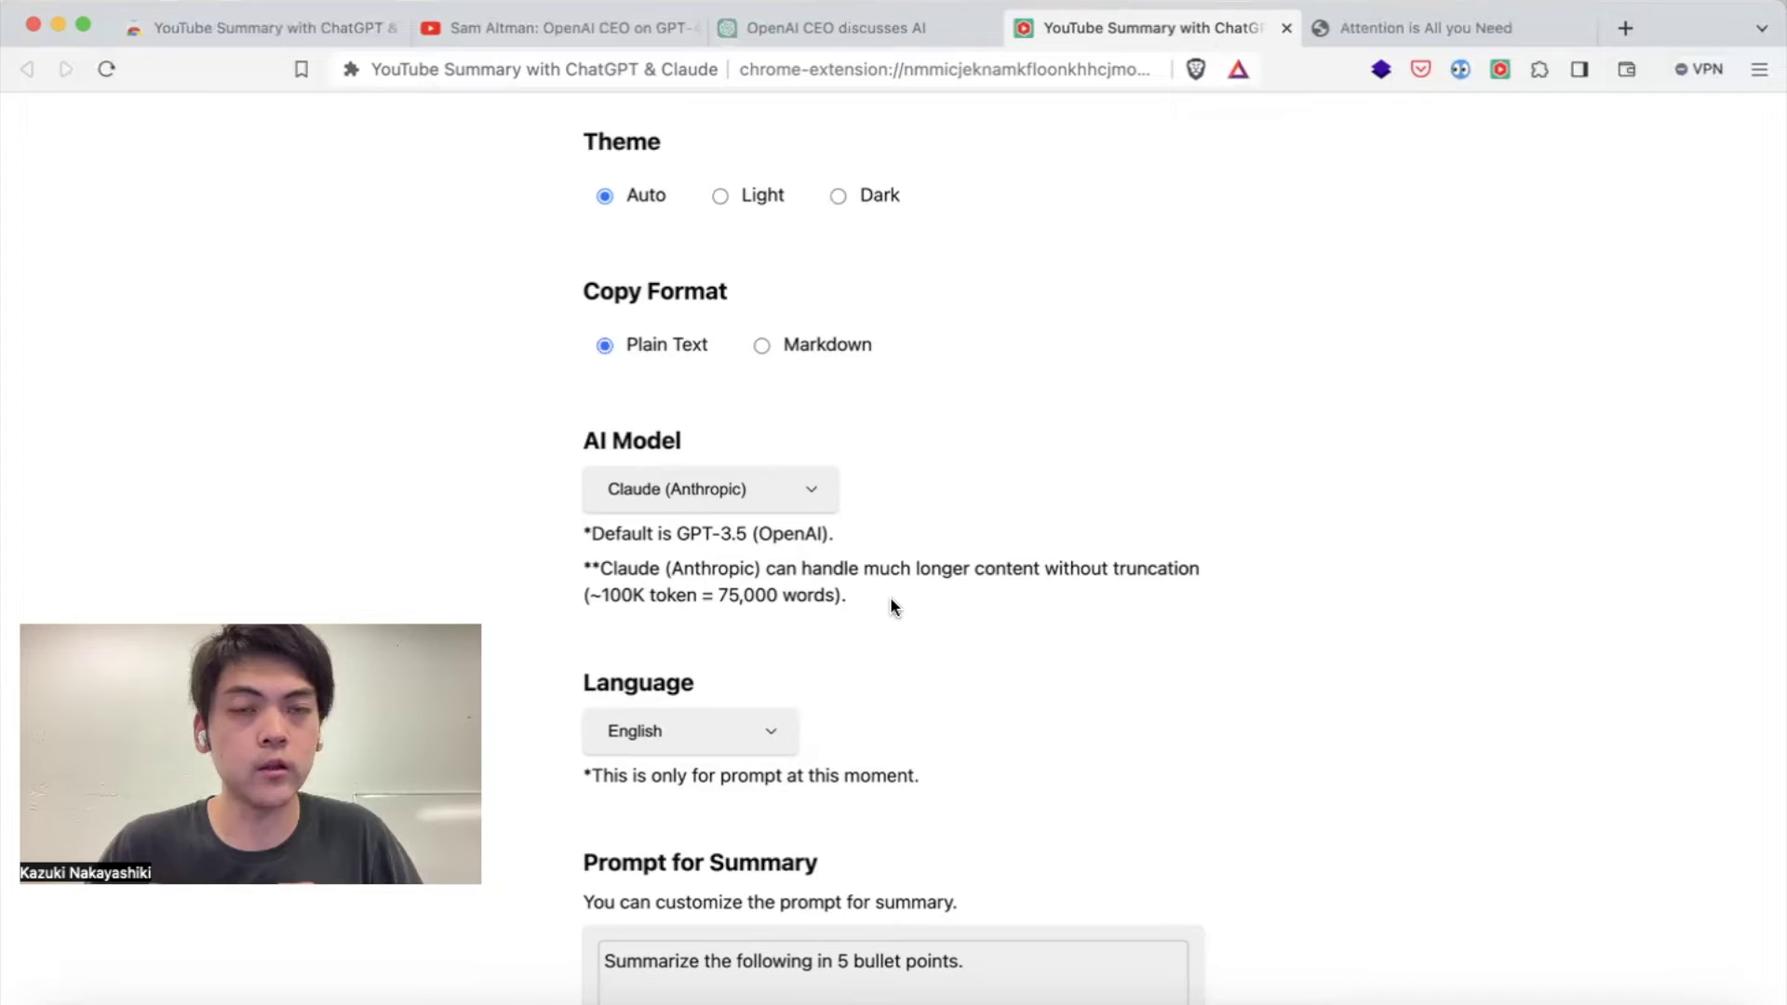
Look back over the ChatGPT chat and settings tabs, ending on the Sam Altman video page
left_click(592, 25)
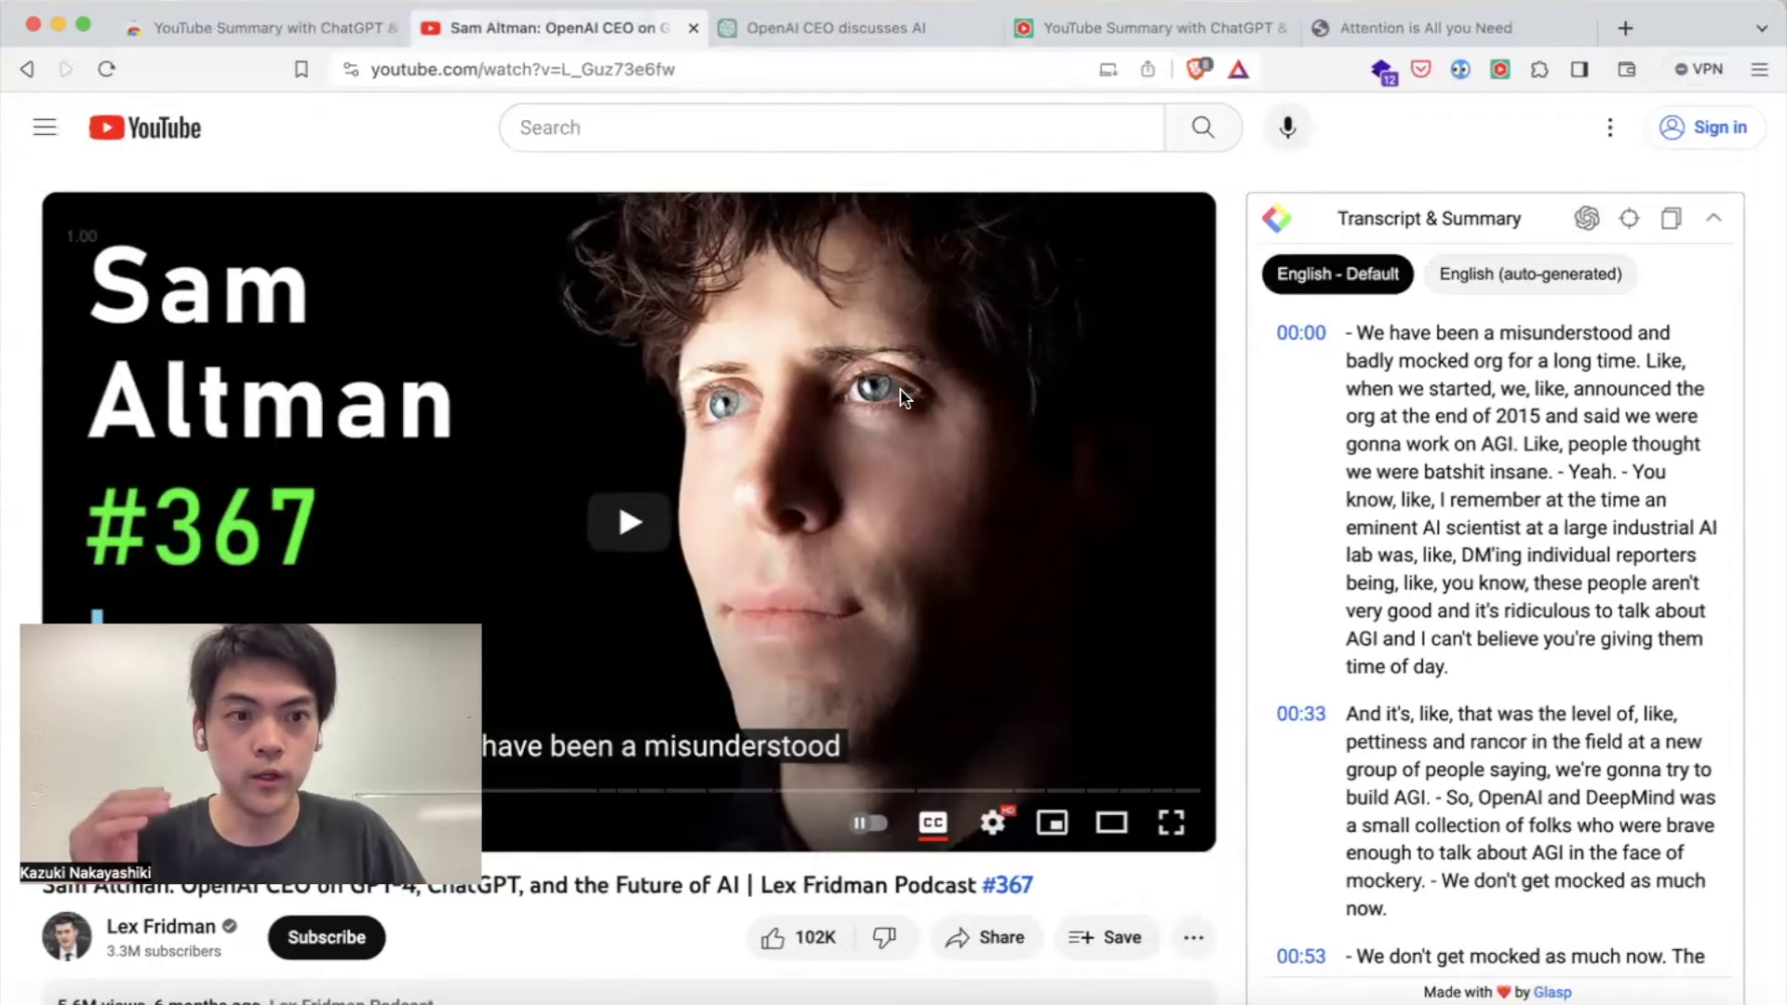
left_click(940, 35)
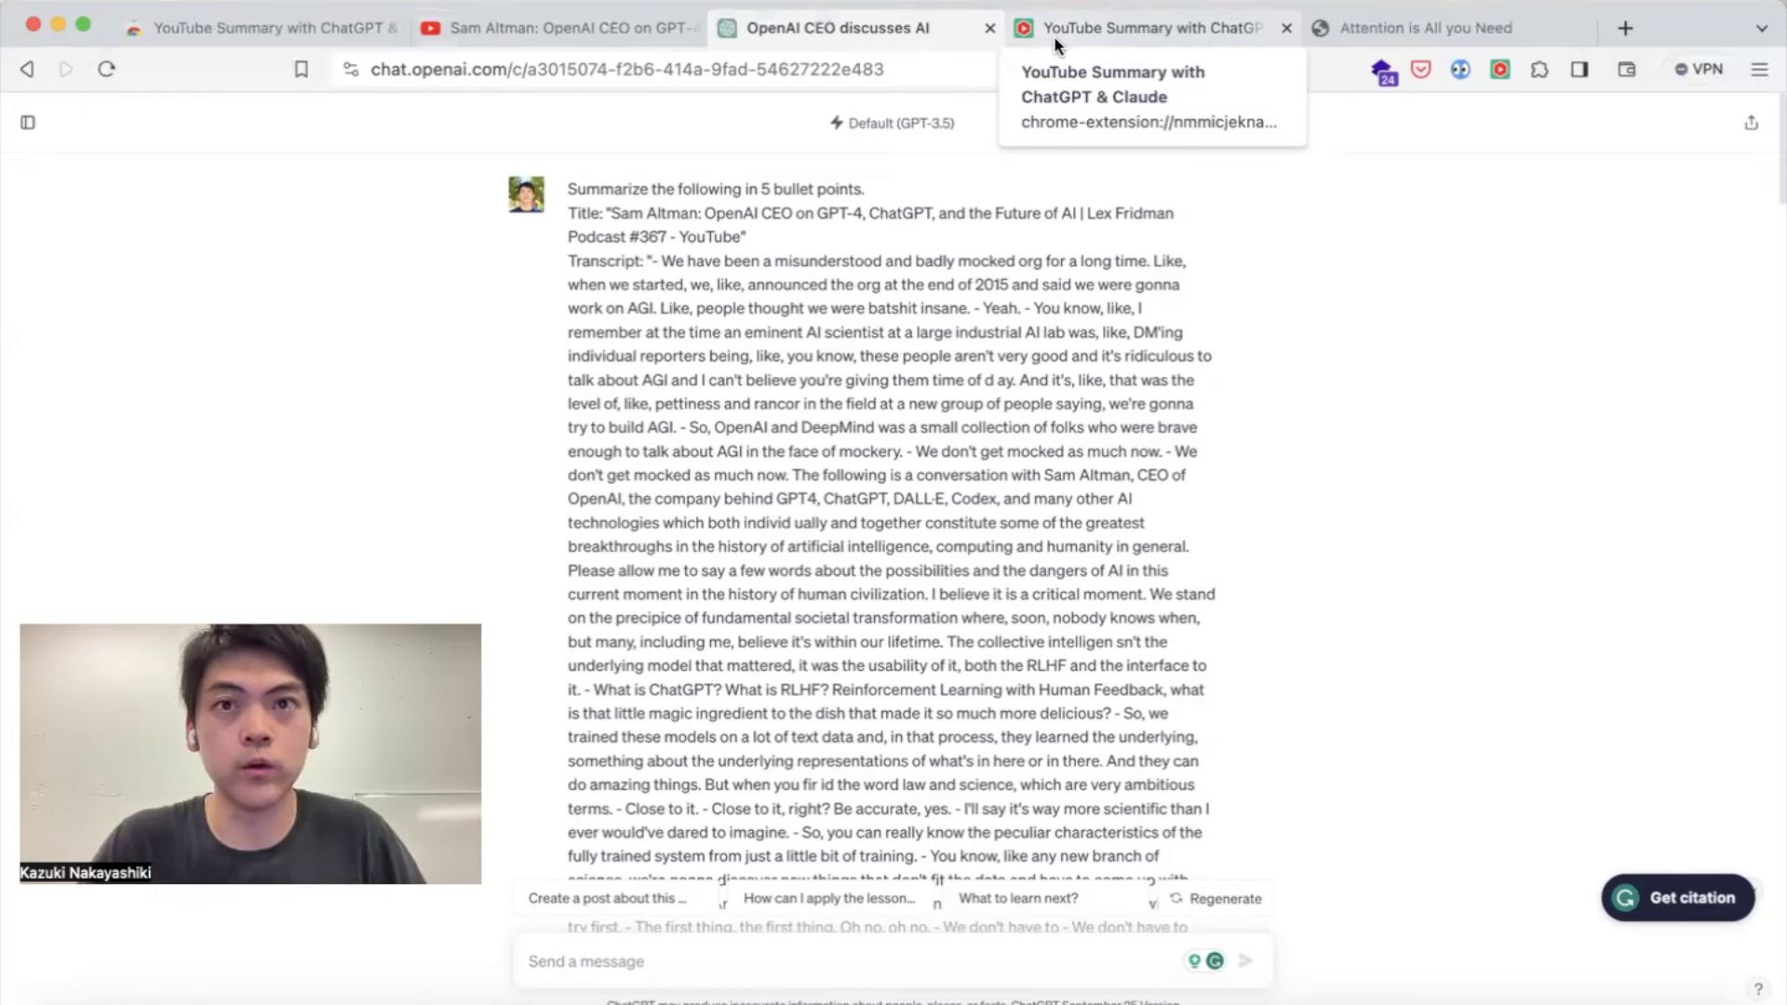
left_click(1142, 35)
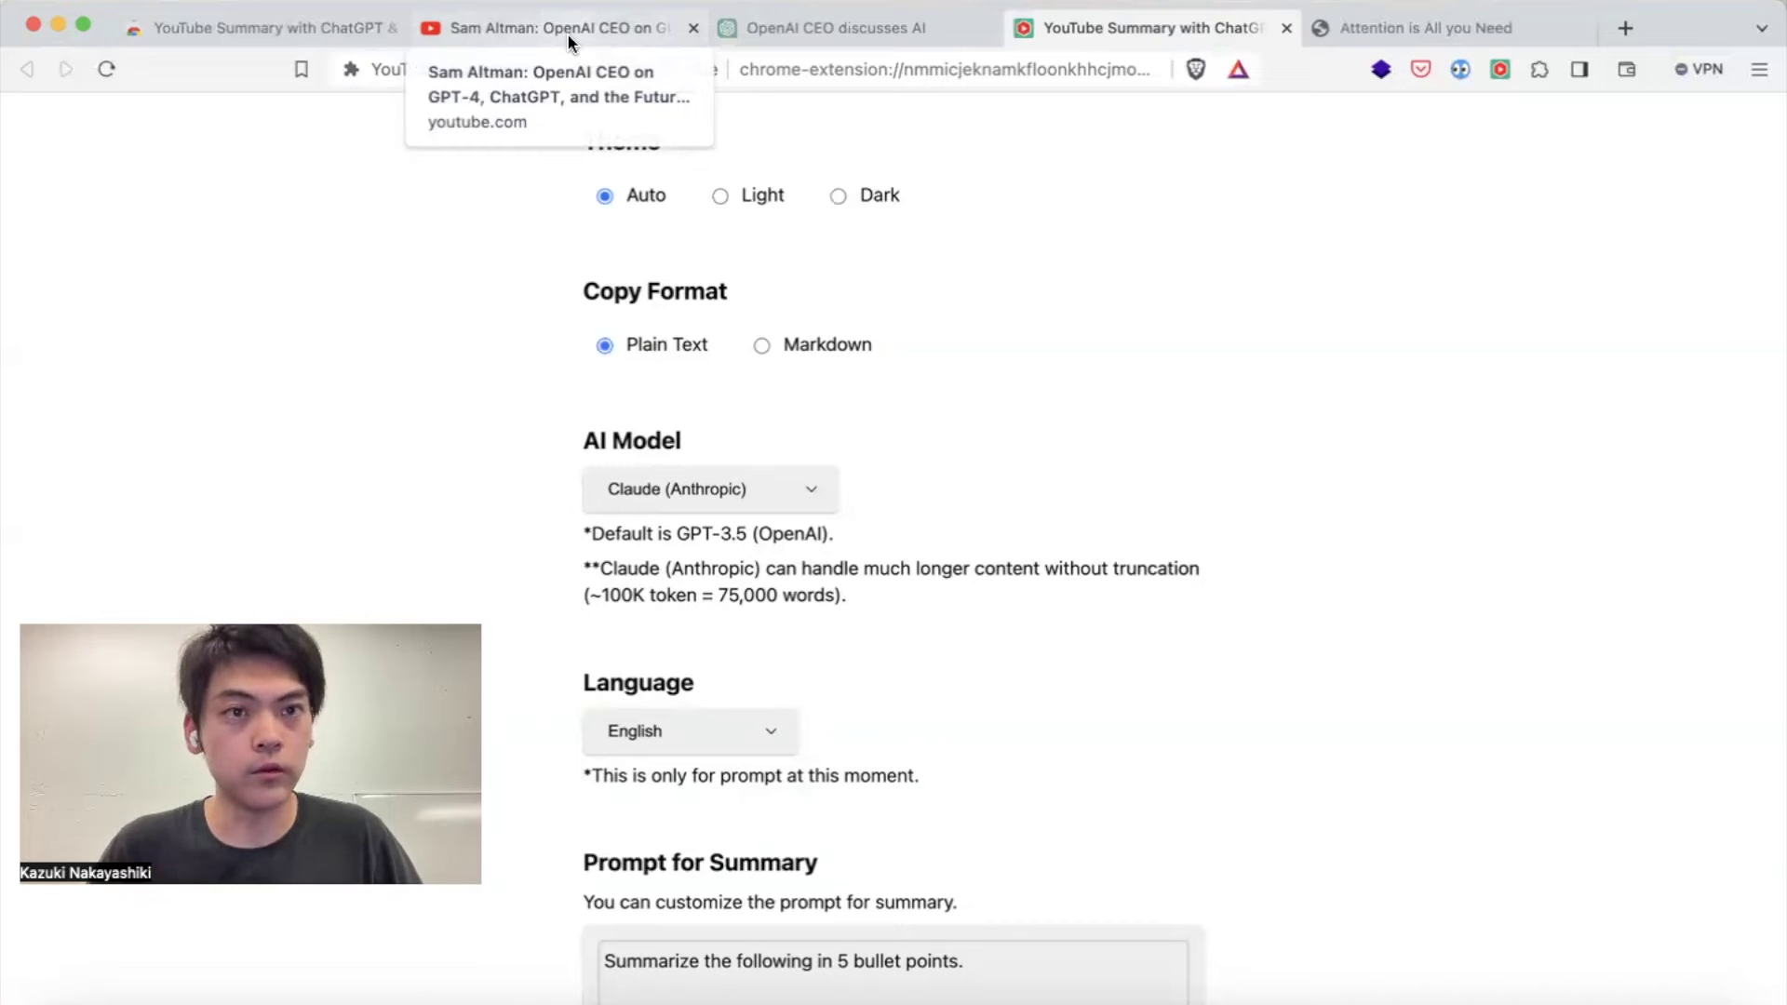
left_click(570, 37)
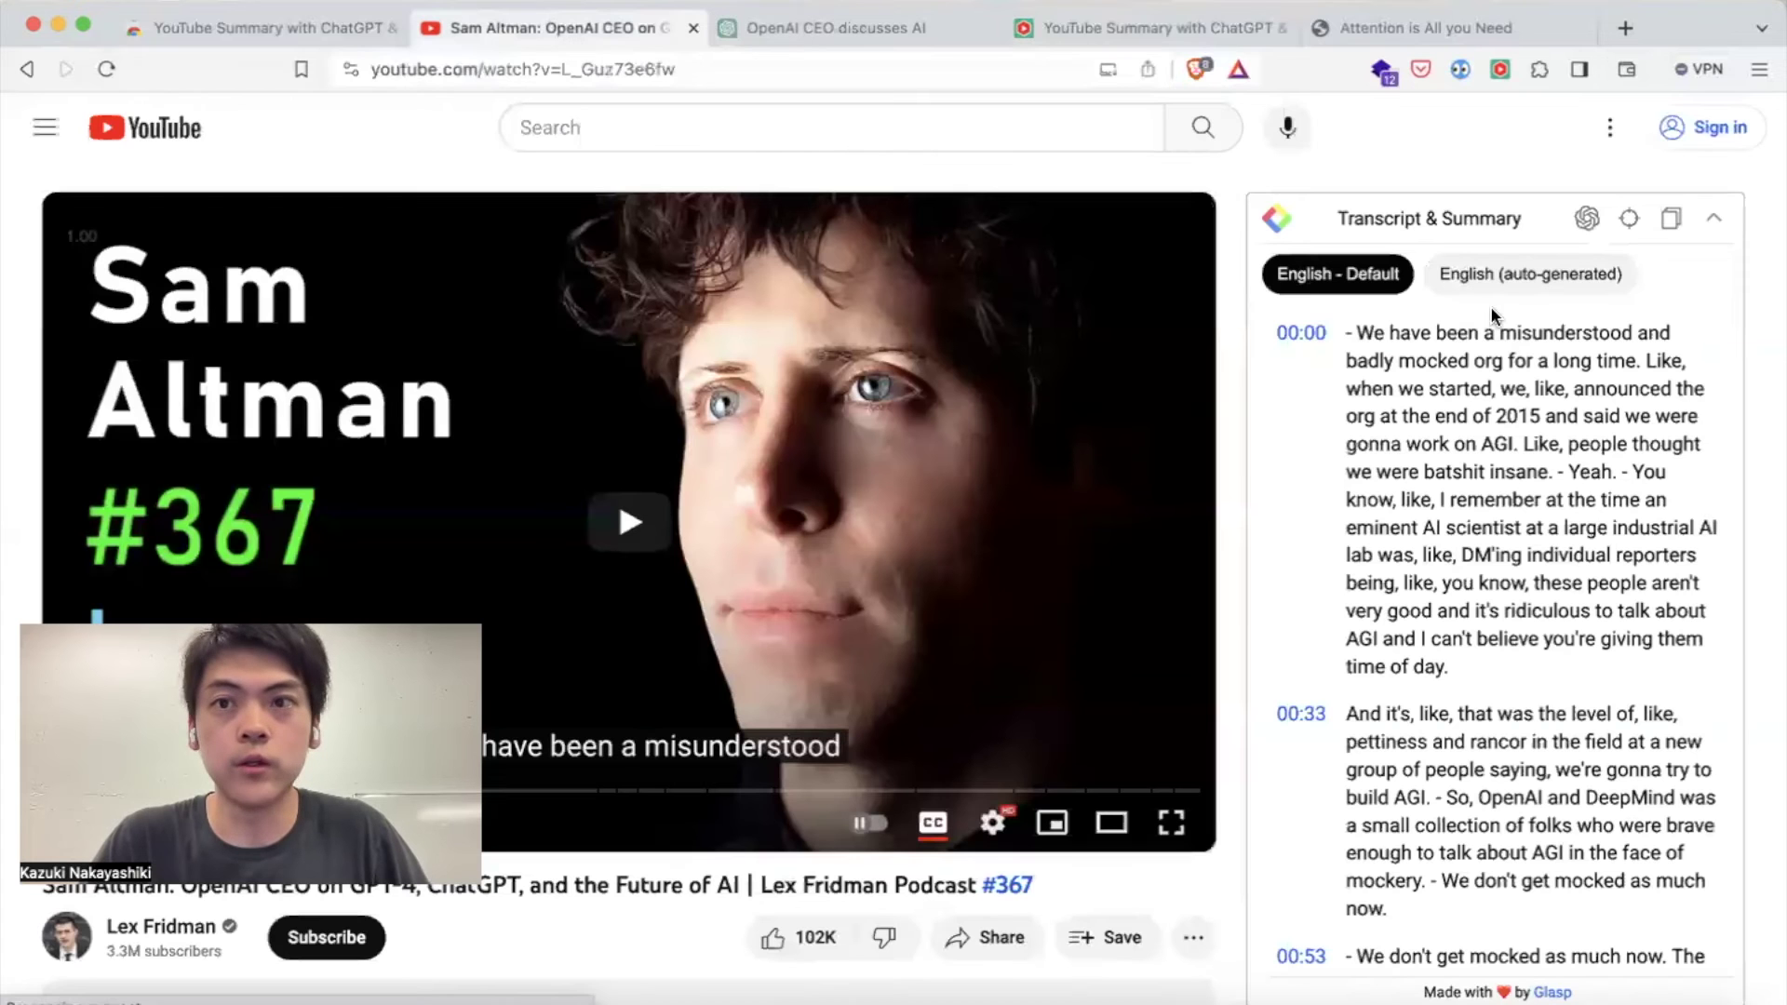
Send the Sam Altman video transcript from the Glasp panel to Claude
left_click(1585, 224)
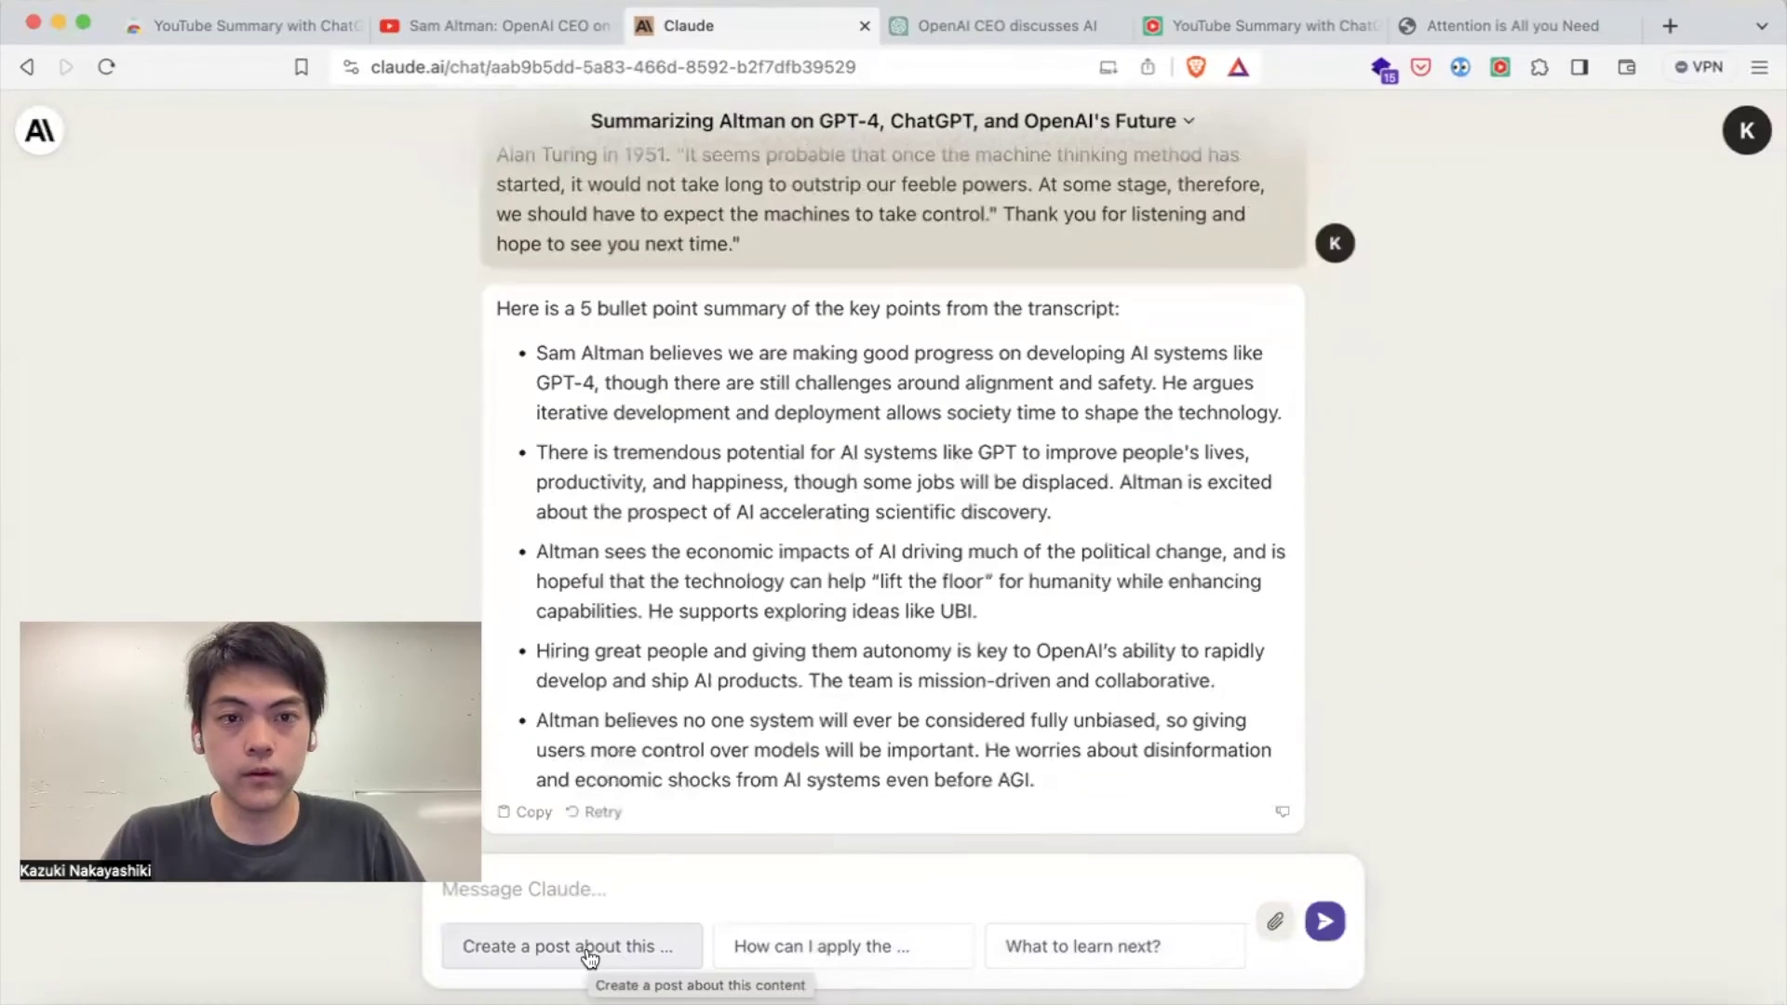
Ask Claude for a post about the podcast, then how to apply its lessons to life or business
left_click(591, 950)
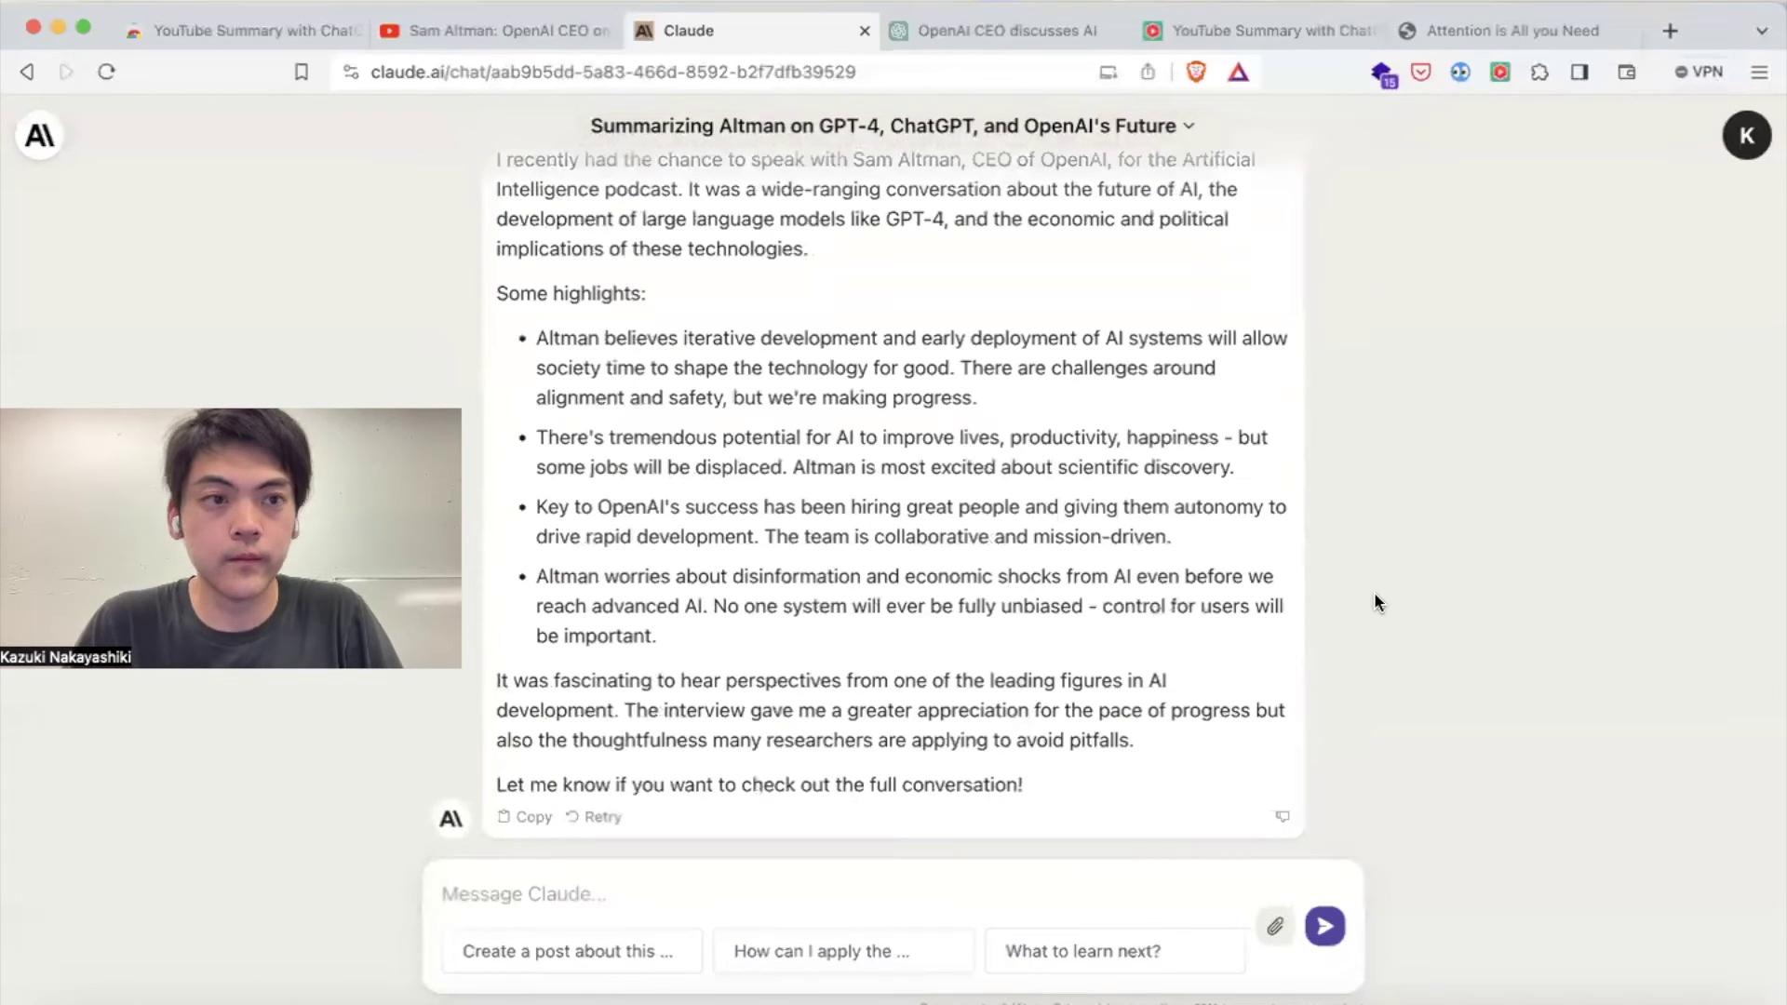
left_click(915, 948)
key("Return")
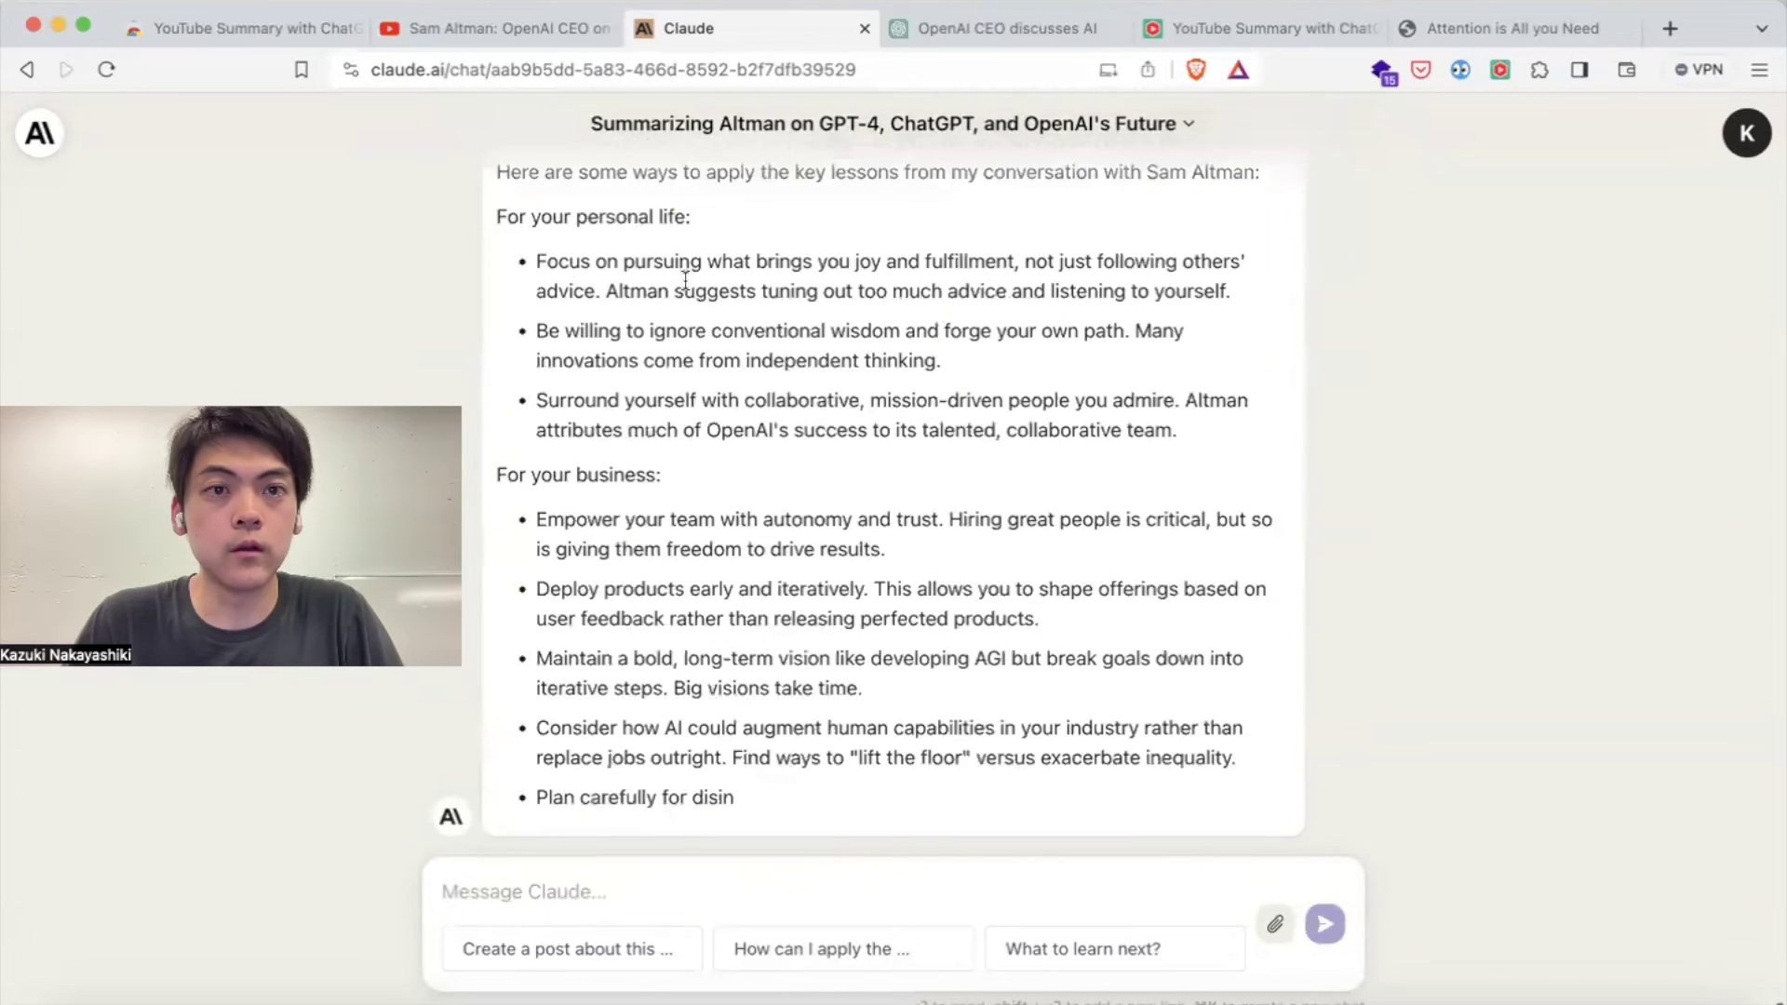
scroll(813, 441, "up", 3)
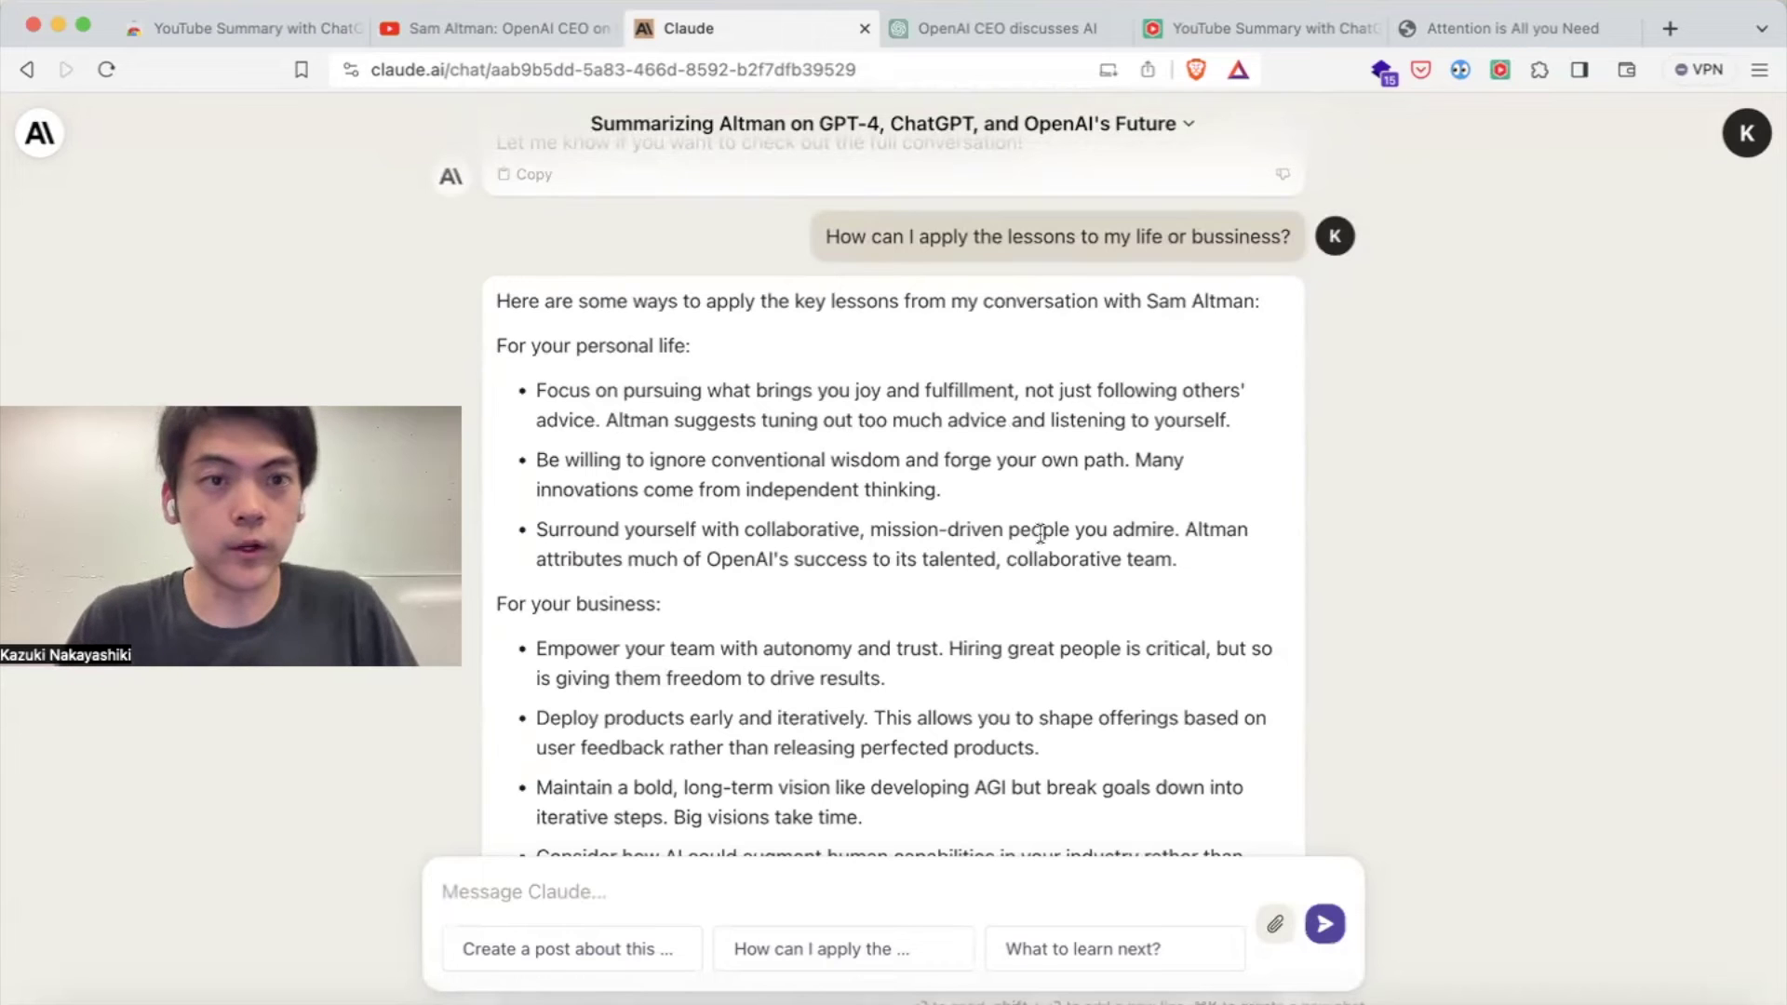
scroll(1040, 532, "down", 5)
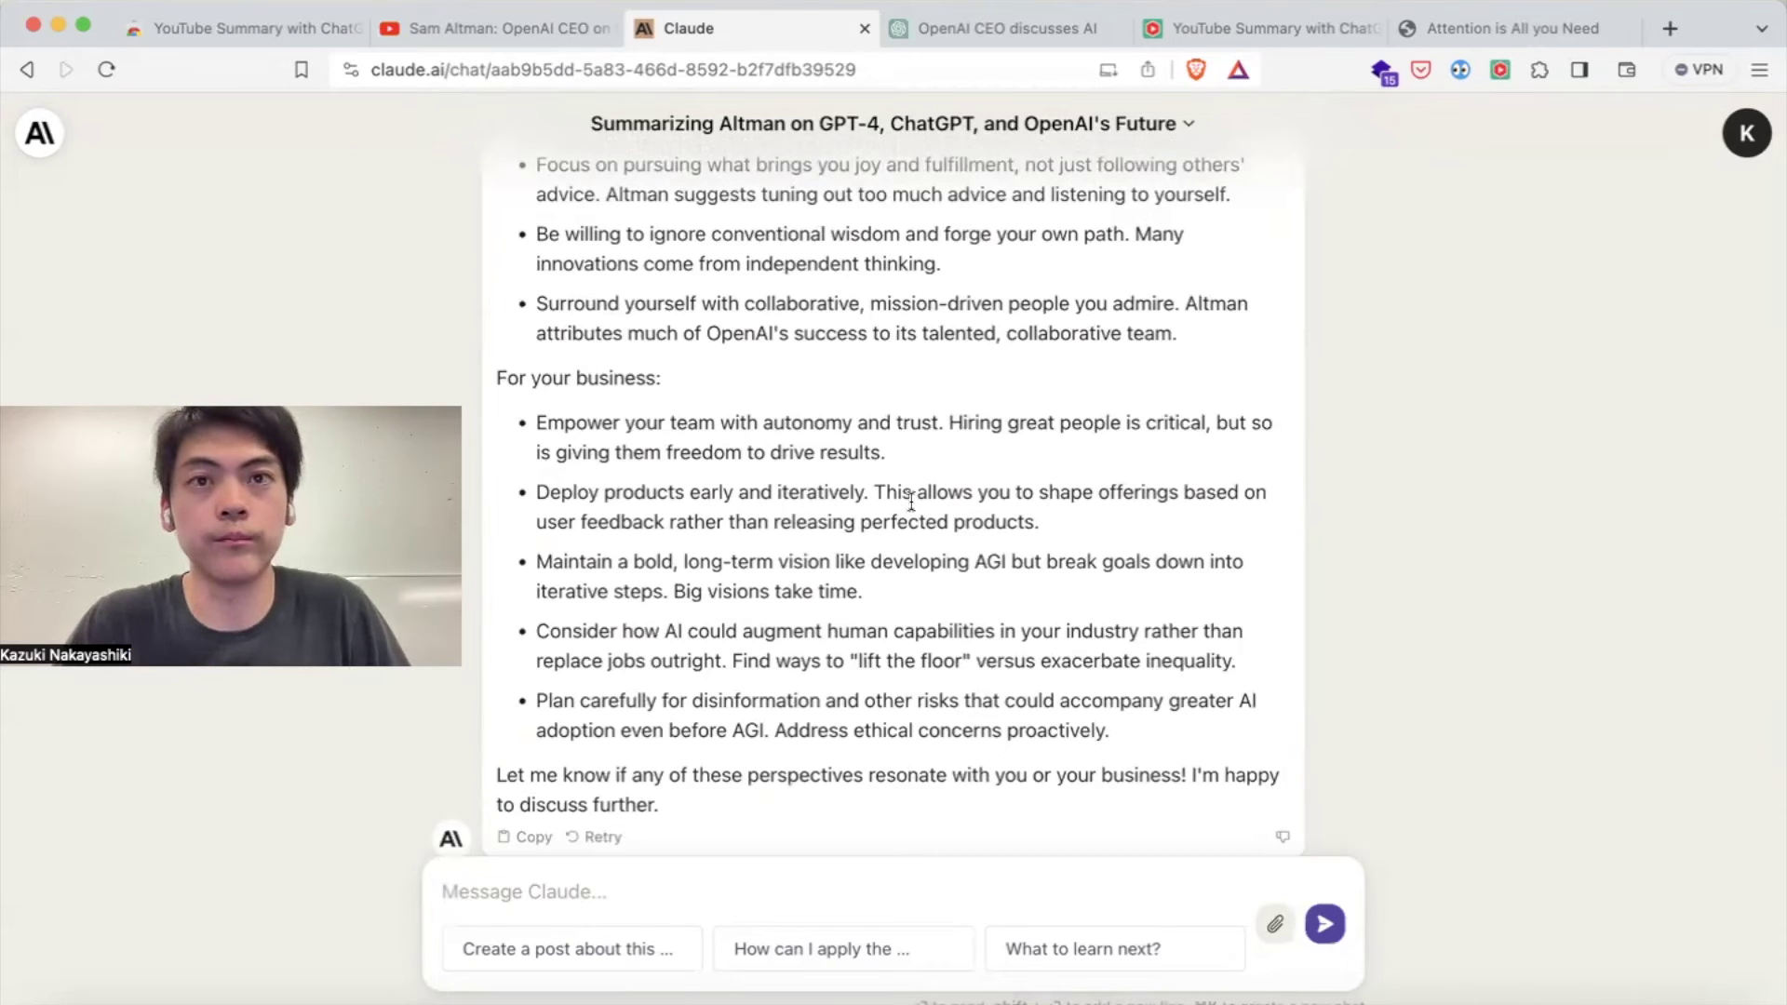
Switch to the 'Attention is All you Need' tab and reload the paper PDF
left_click(1434, 31)
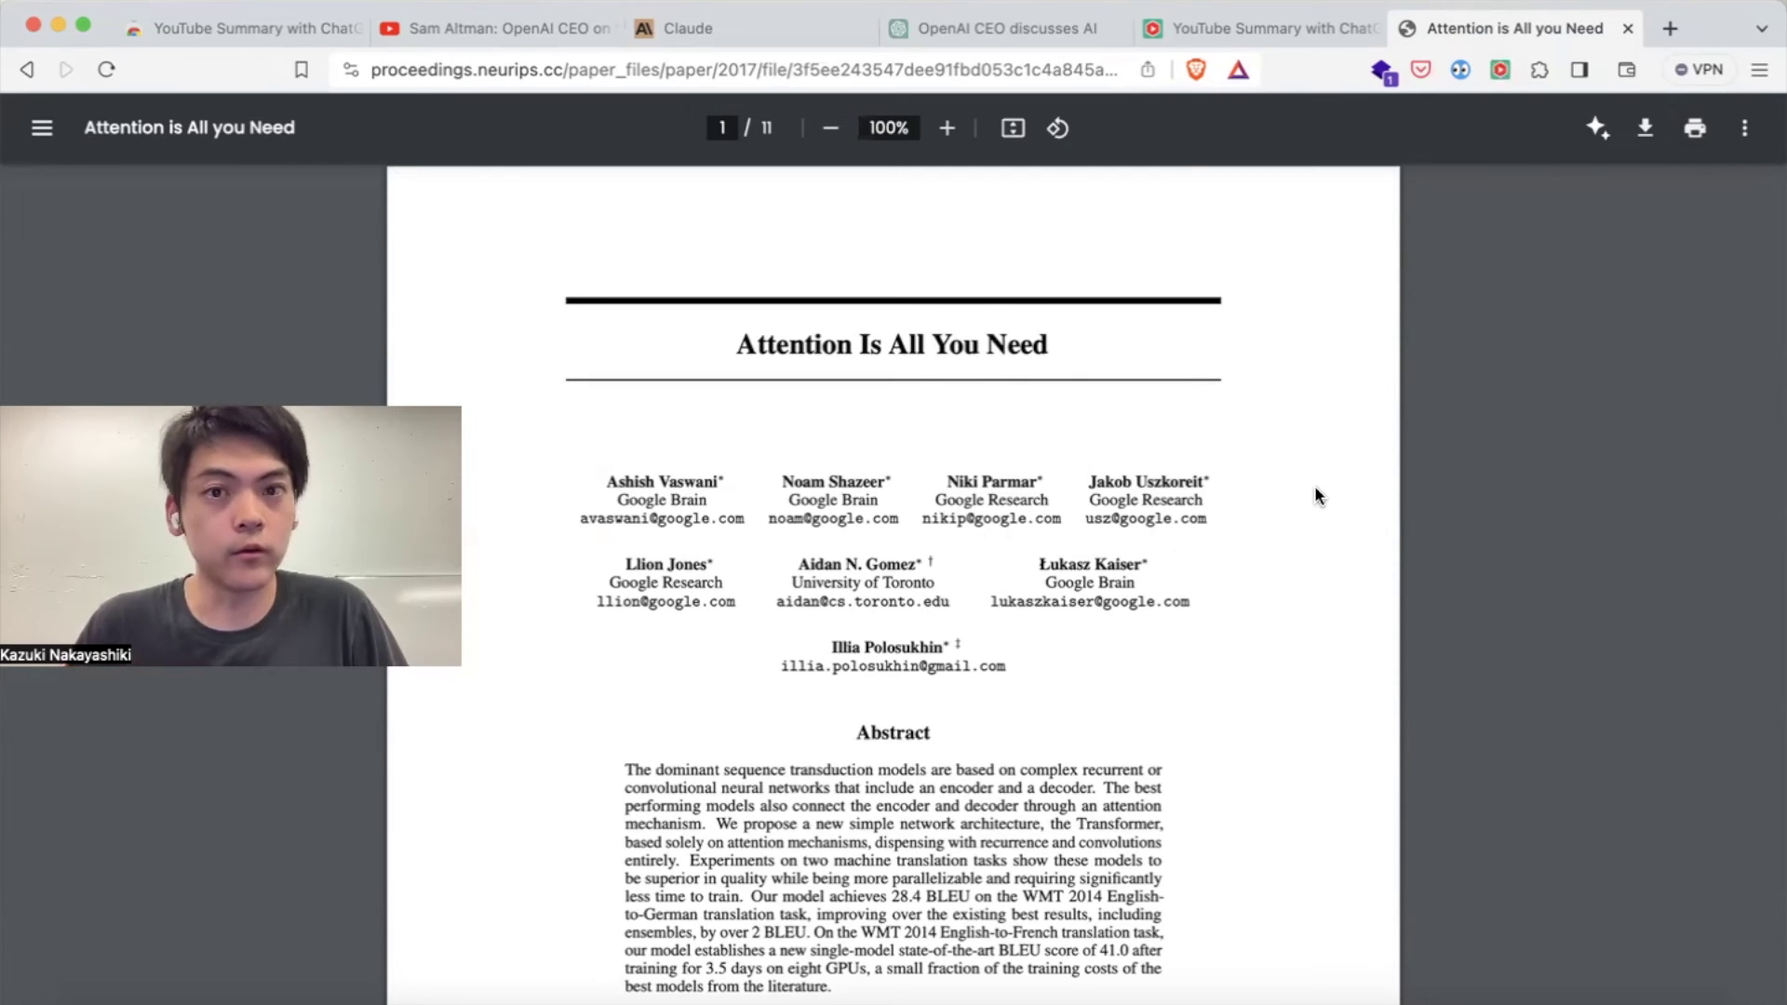
key("super+r")
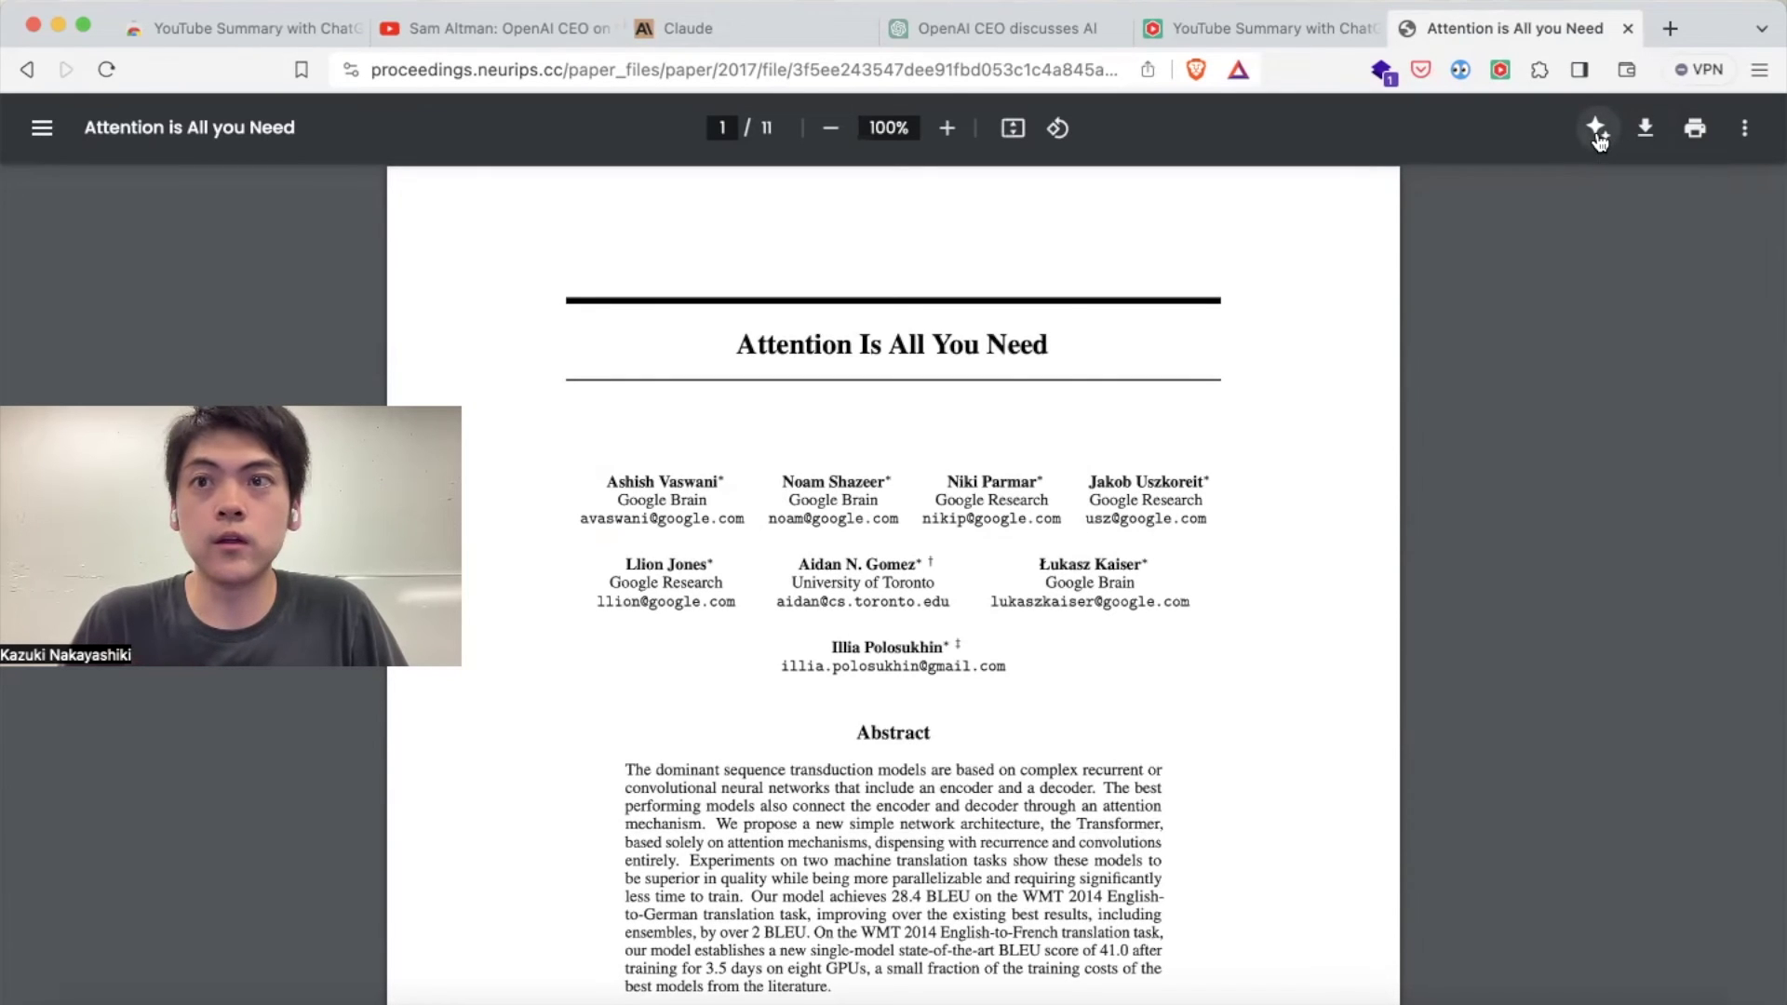
Send the Attention Is All You Need PDF to Claude via the Glasp sparkle button for a five-bullet summary
left_click(1598, 132)
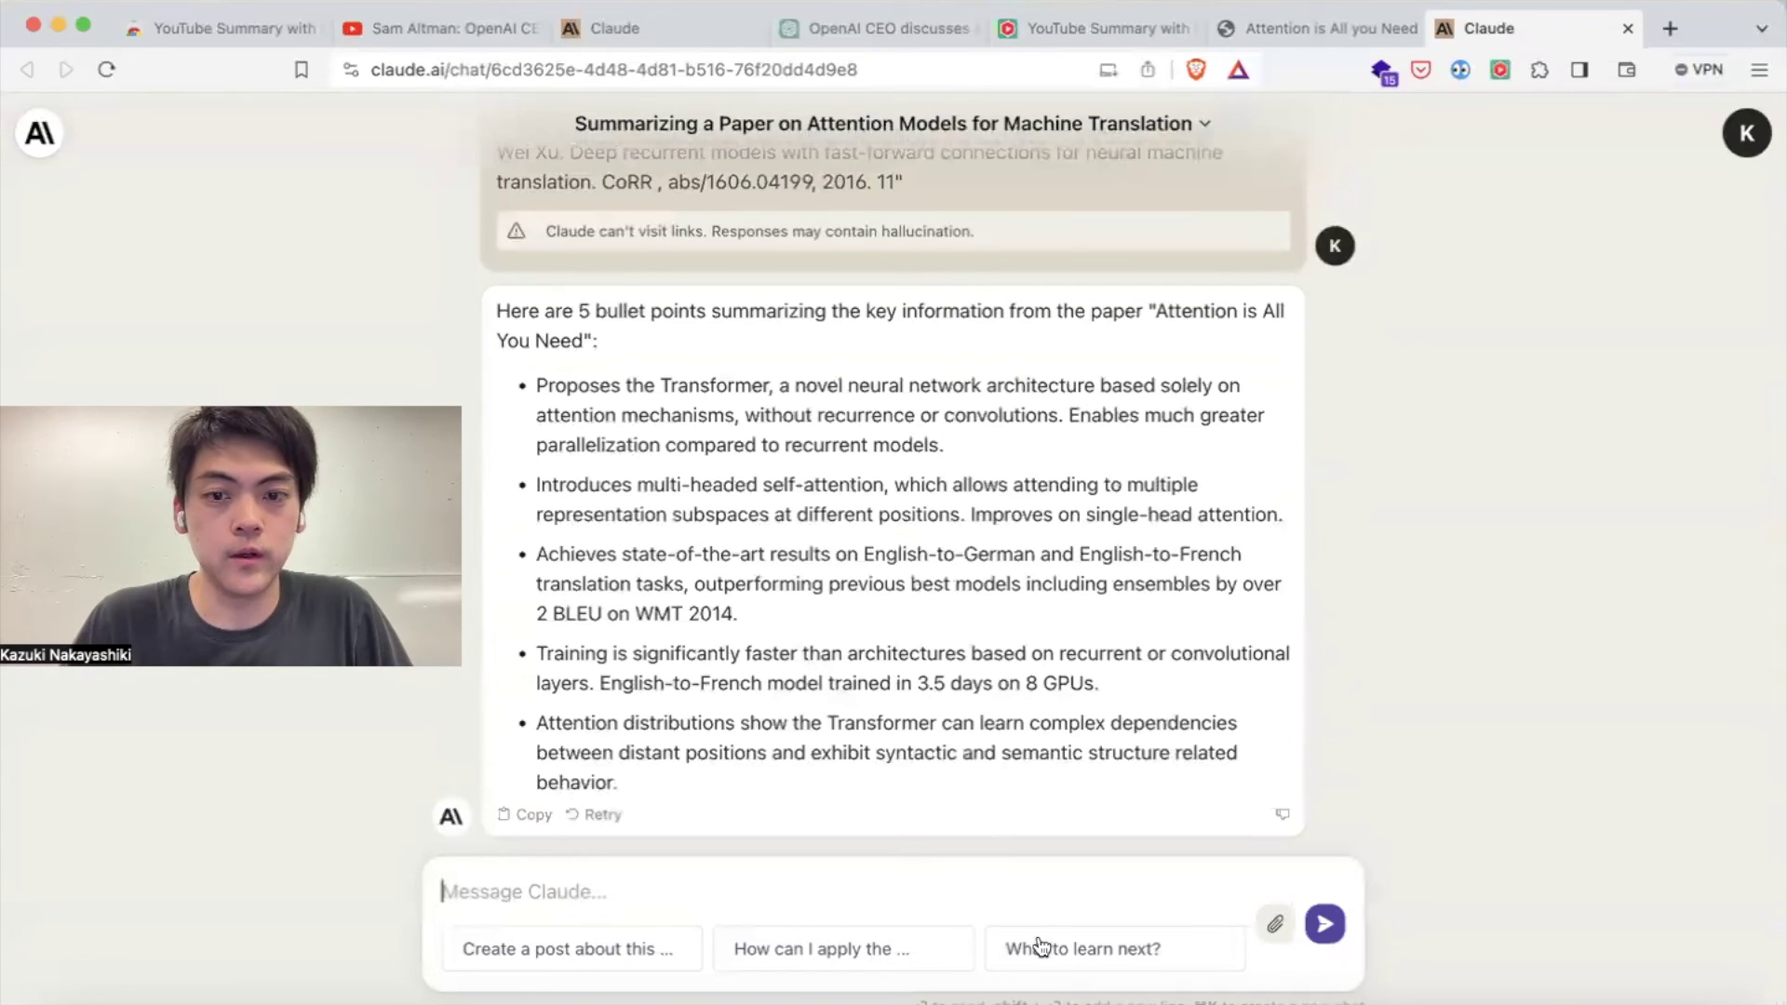
Ask Claude the 'What to learn next?' follow-up about the Transformer paper and review its suggestions
left_click(1041, 947)
key("Return")
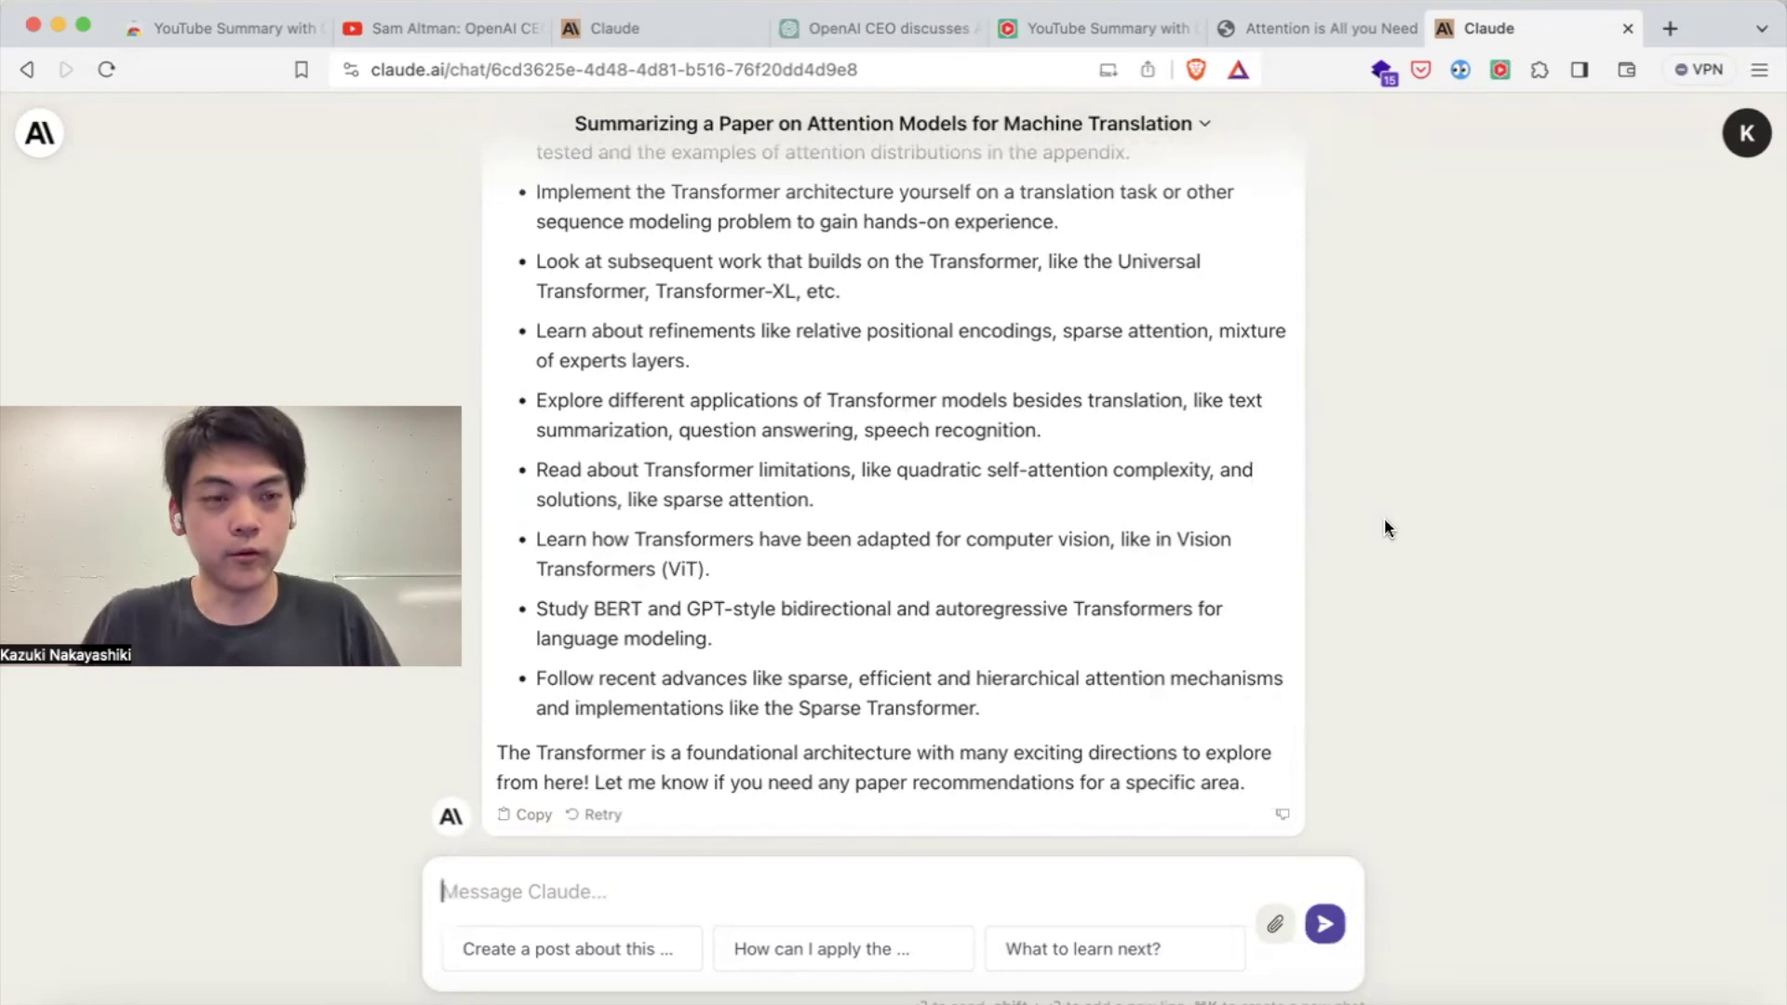
scroll(1342, 482, "up", 20)
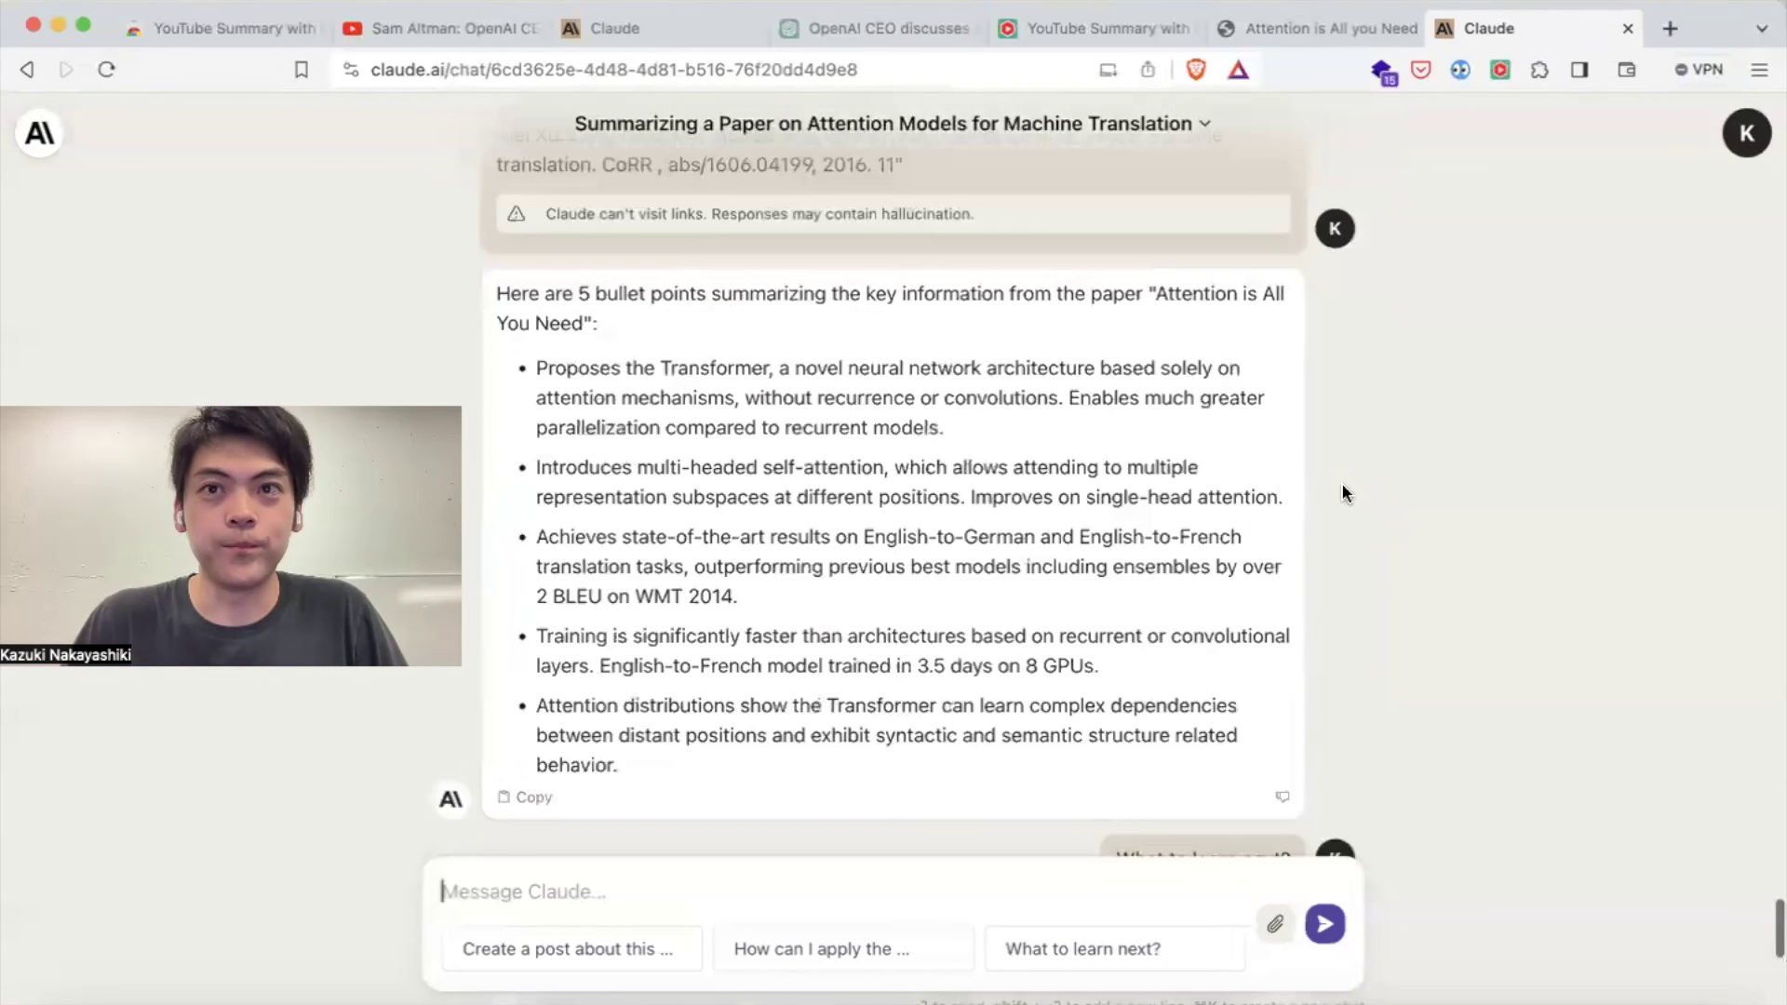
scroll(1343, 482, "up", 10)
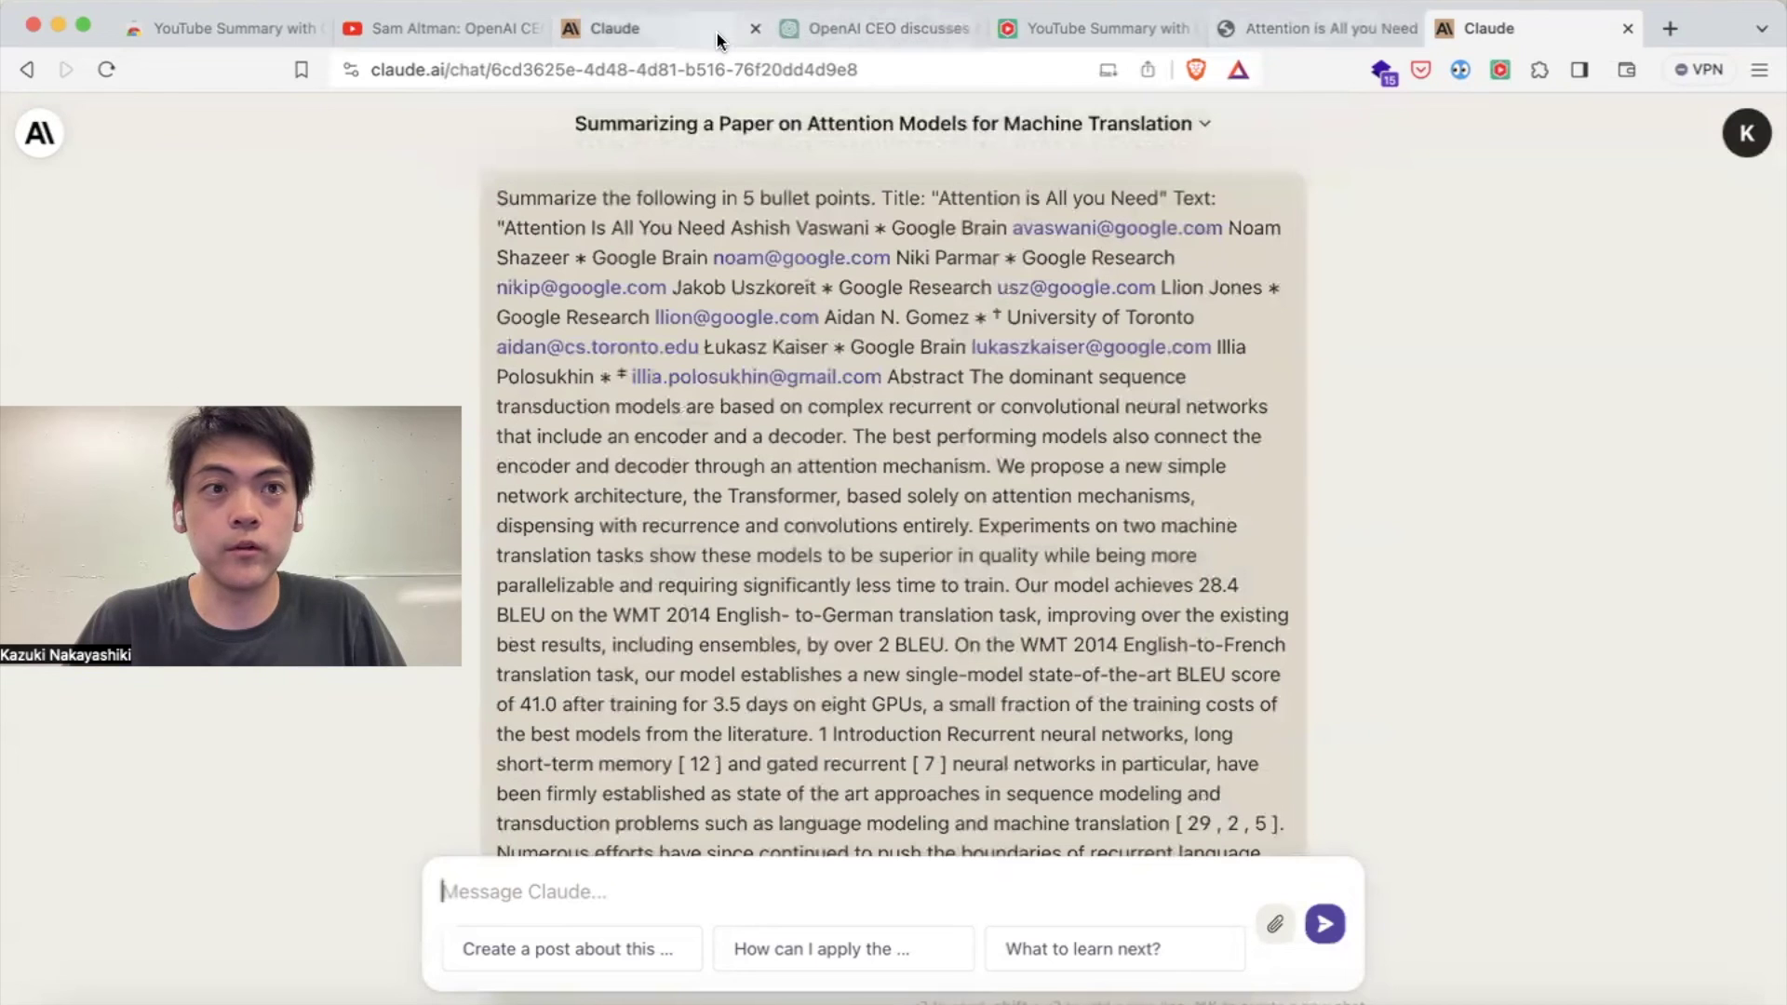
Return to the extension settings and show the three saved Follow-up Prompts (Beta)
left_click(1060, 34)
scroll(1271, 518, "down", 2)
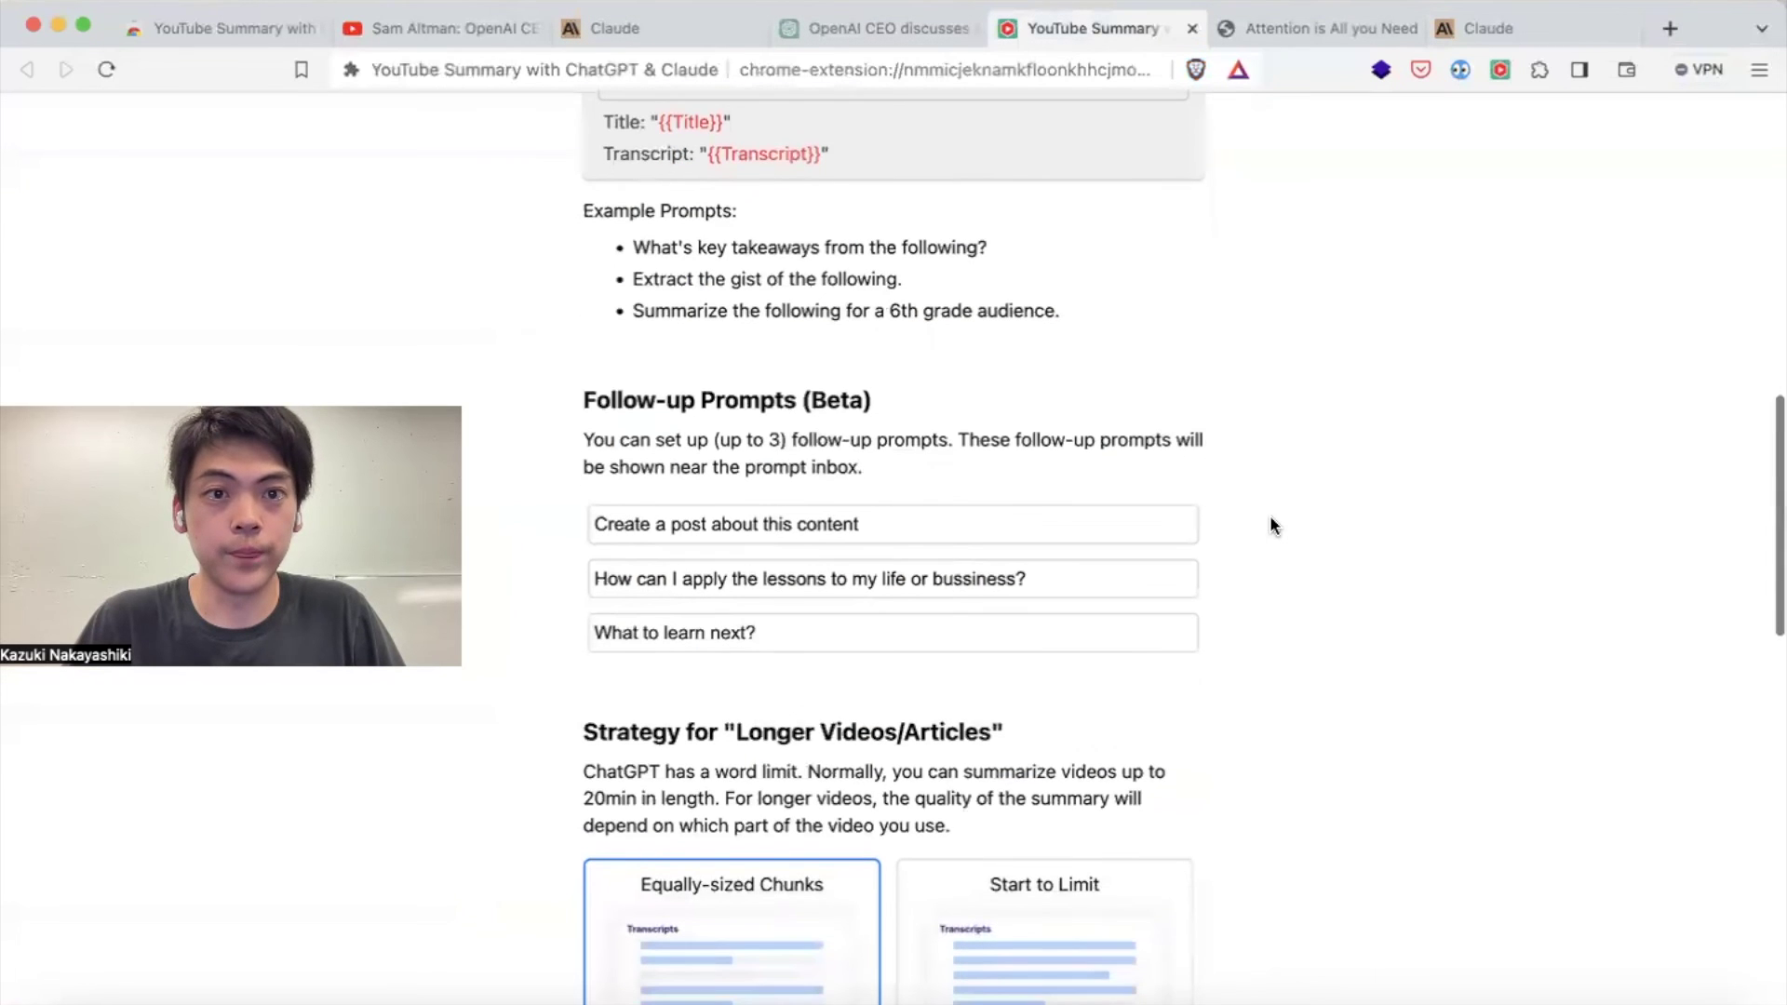